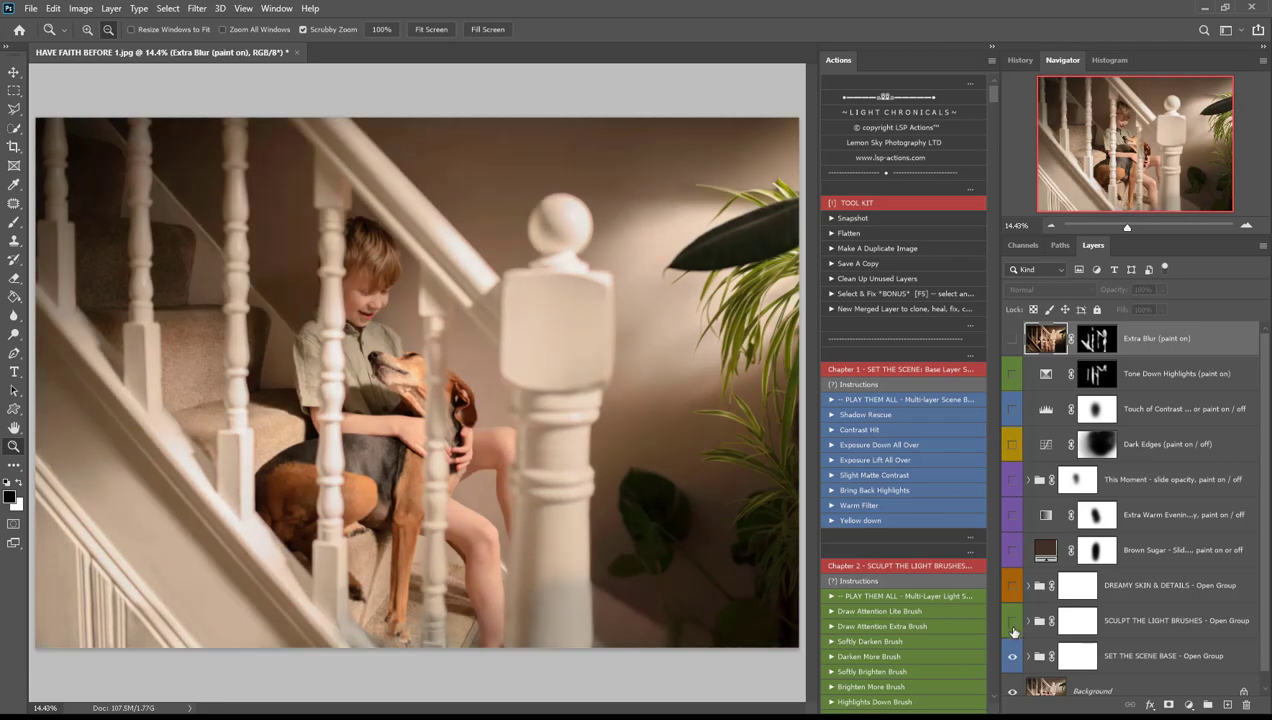
- Turn on every hidden layer and group in order, from SCULPT THE LIGHT BRUSHES up to Extra Blur
left_click(1012, 620)
left_click(1012, 585)
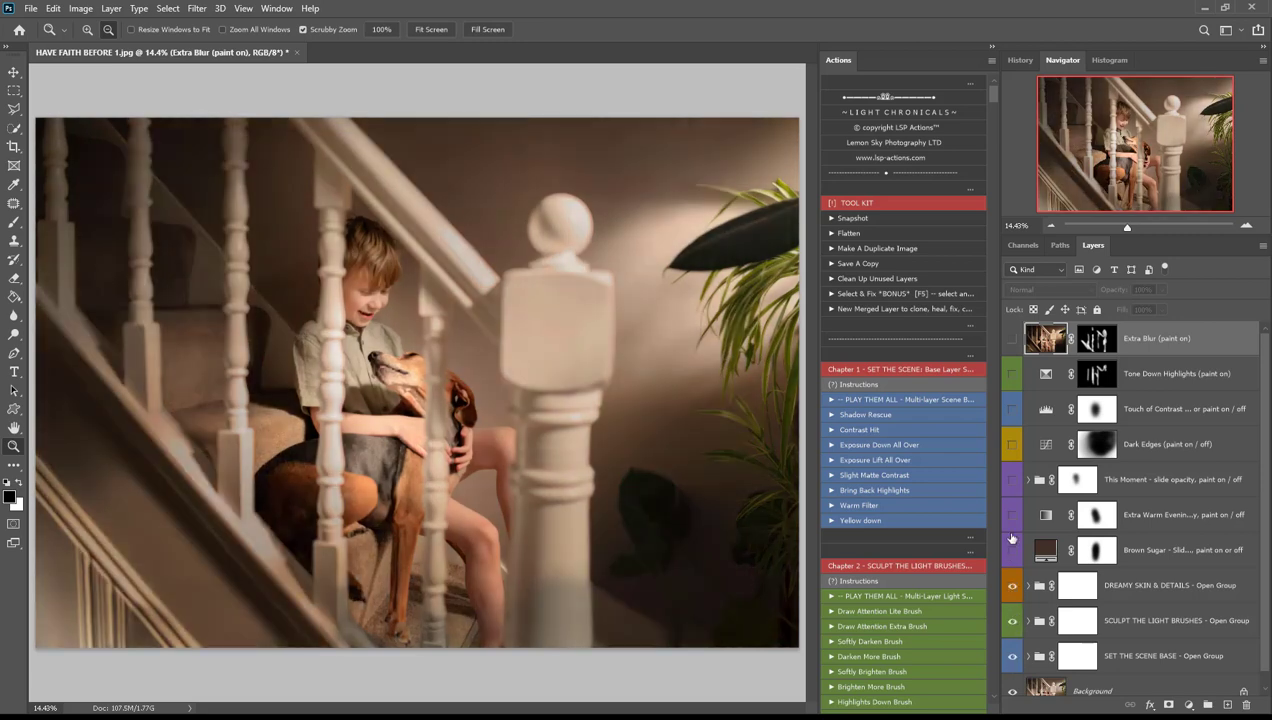
left_click(1012, 550)
left_click(1012, 514)
left_click(1012, 479)
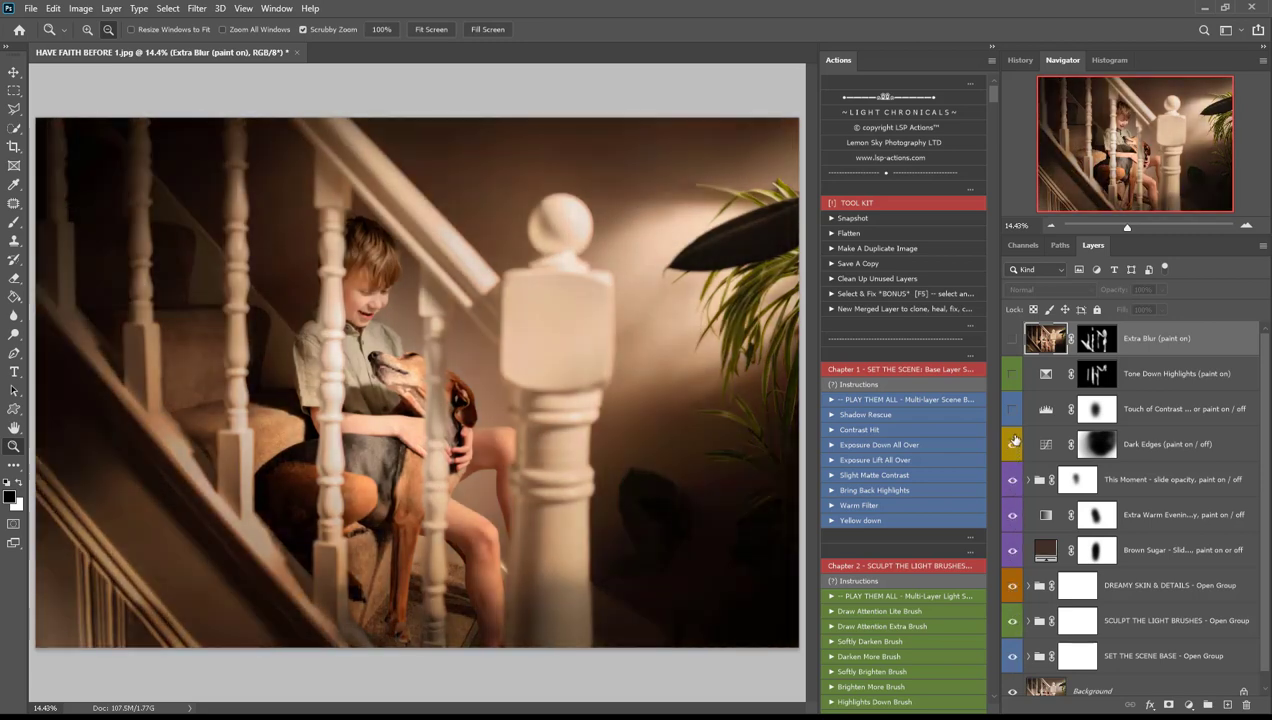
left_click(1012, 409)
left_click(1012, 373)
left_click(1012, 338)
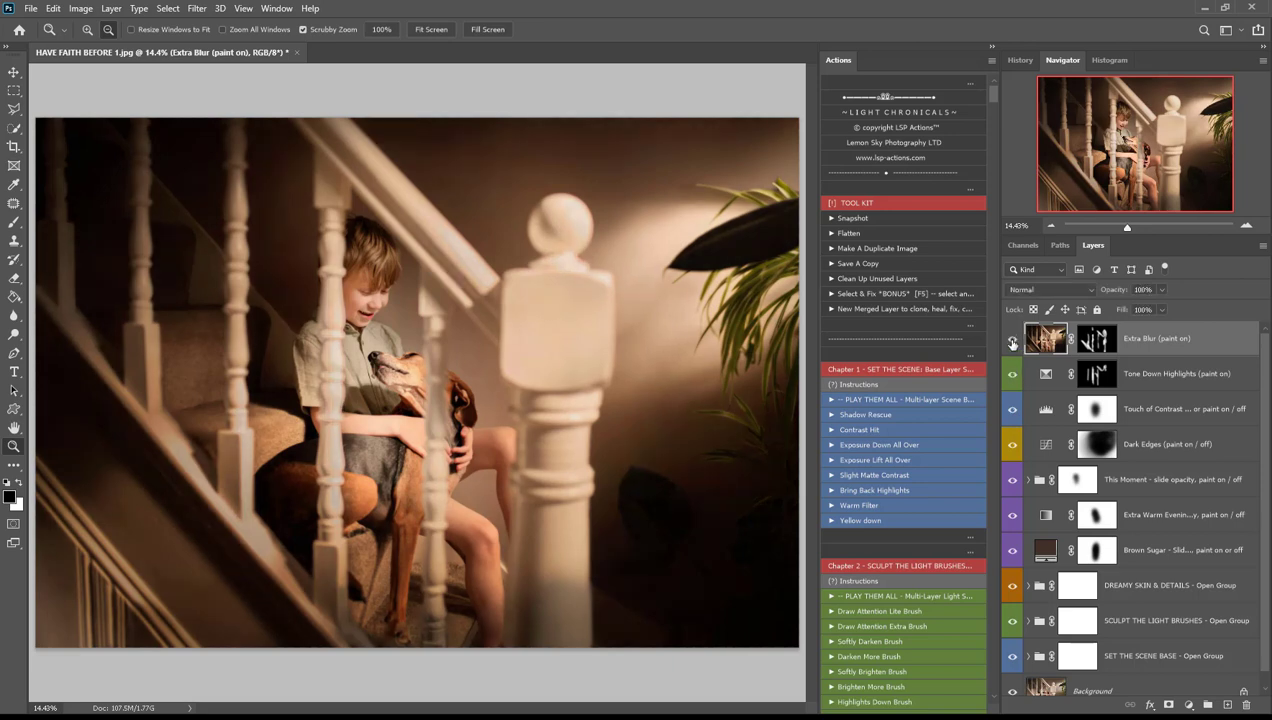
- Look through the Light Chronicals action chapters and compare the photo with and without all the edit layers
scroll(1186, 603, "down", 1)
scroll(1188, 609, "up", 1)
scroll(922, 452, "down", 3)
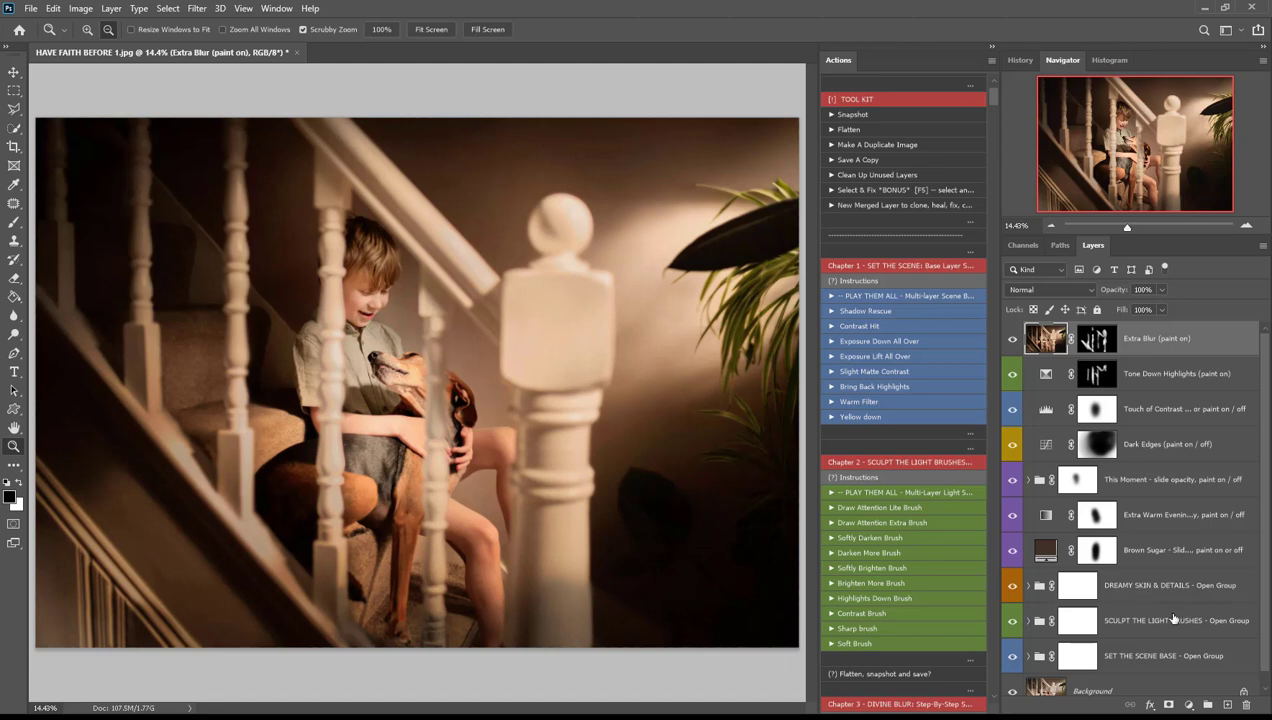
scroll(982, 604, "down", 5)
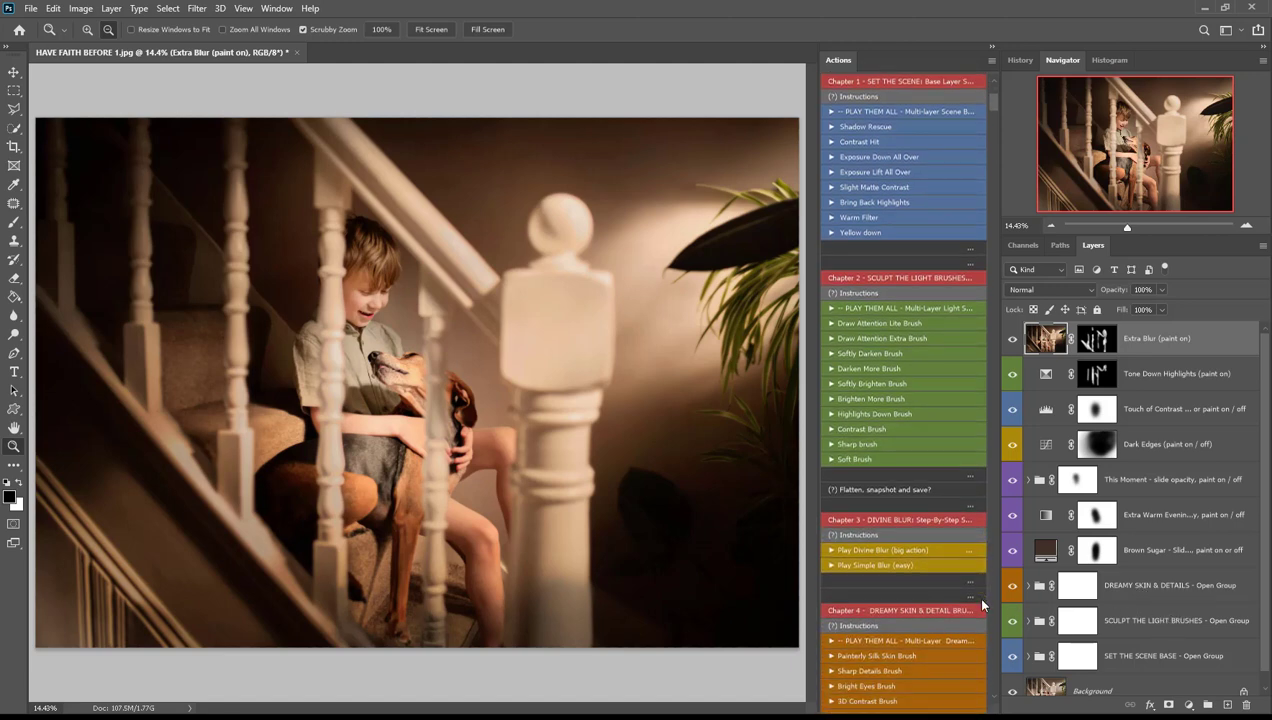
scroll(982, 604, "down", 5)
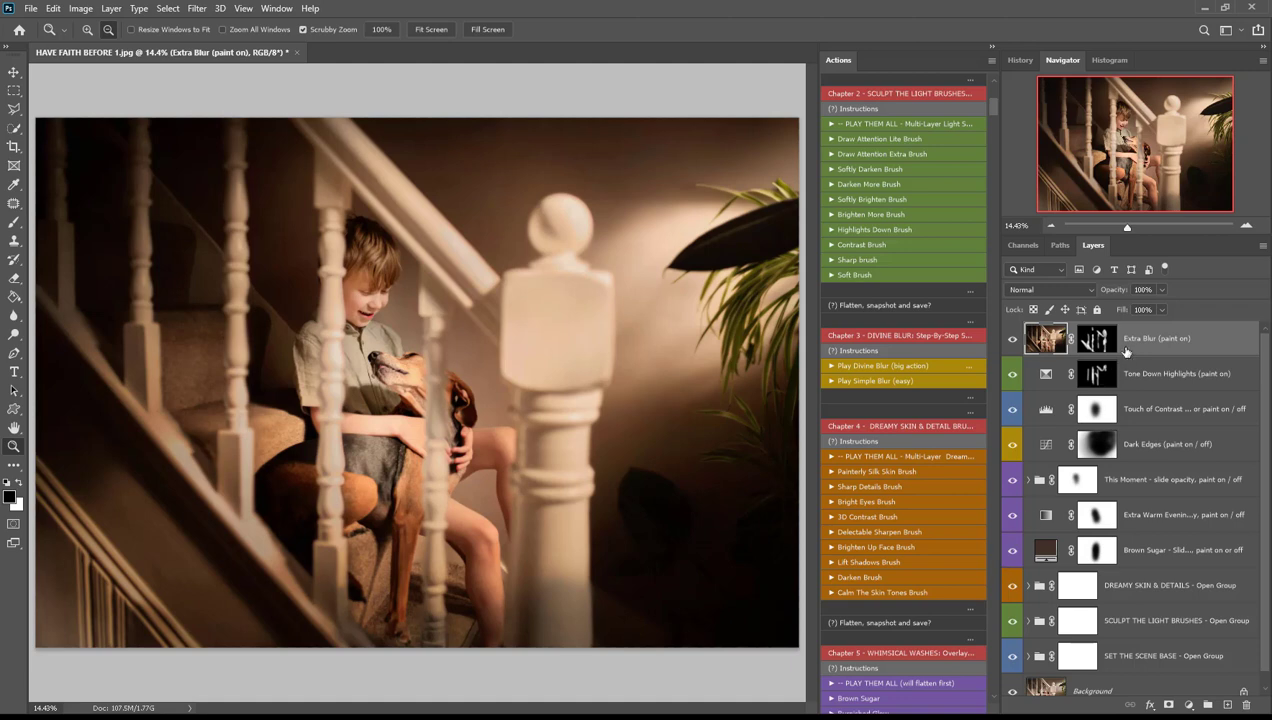
mouse_move(1011, 340)
left_mouse_down()
mouse_move(1009, 654)
mouse_move(1012, 337)
left_mouse_up()
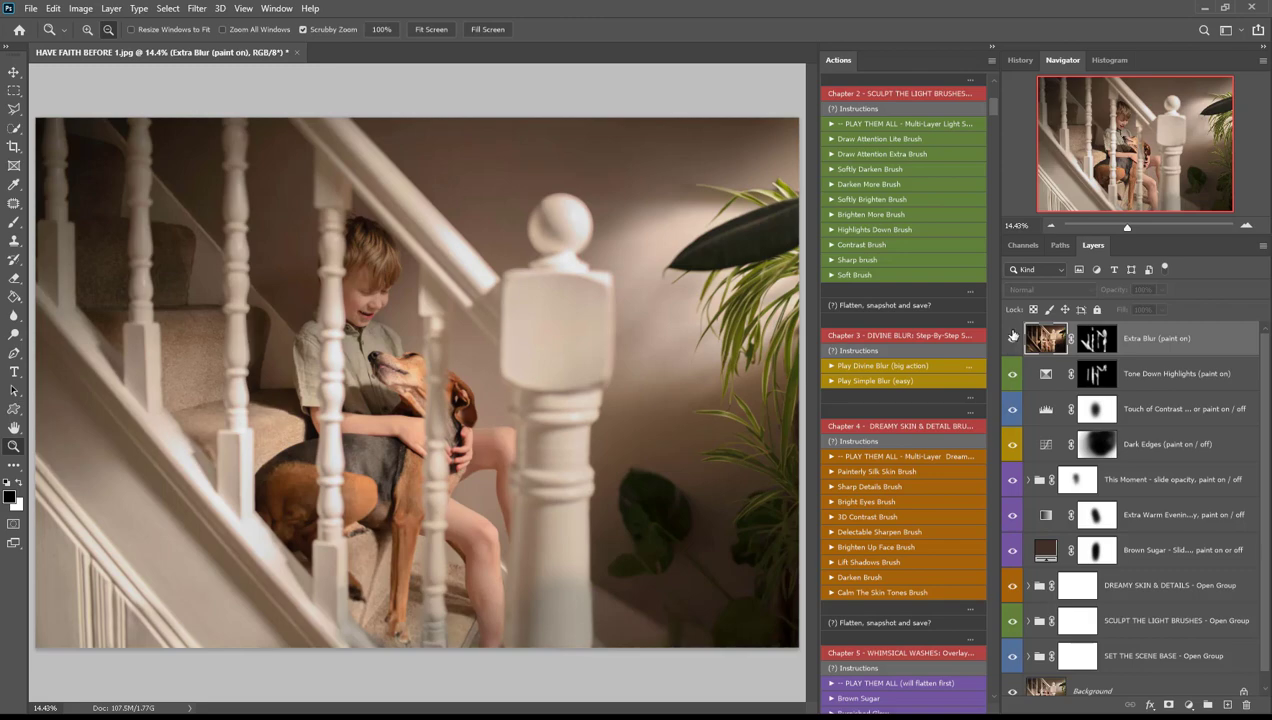
left_click(1012, 338)
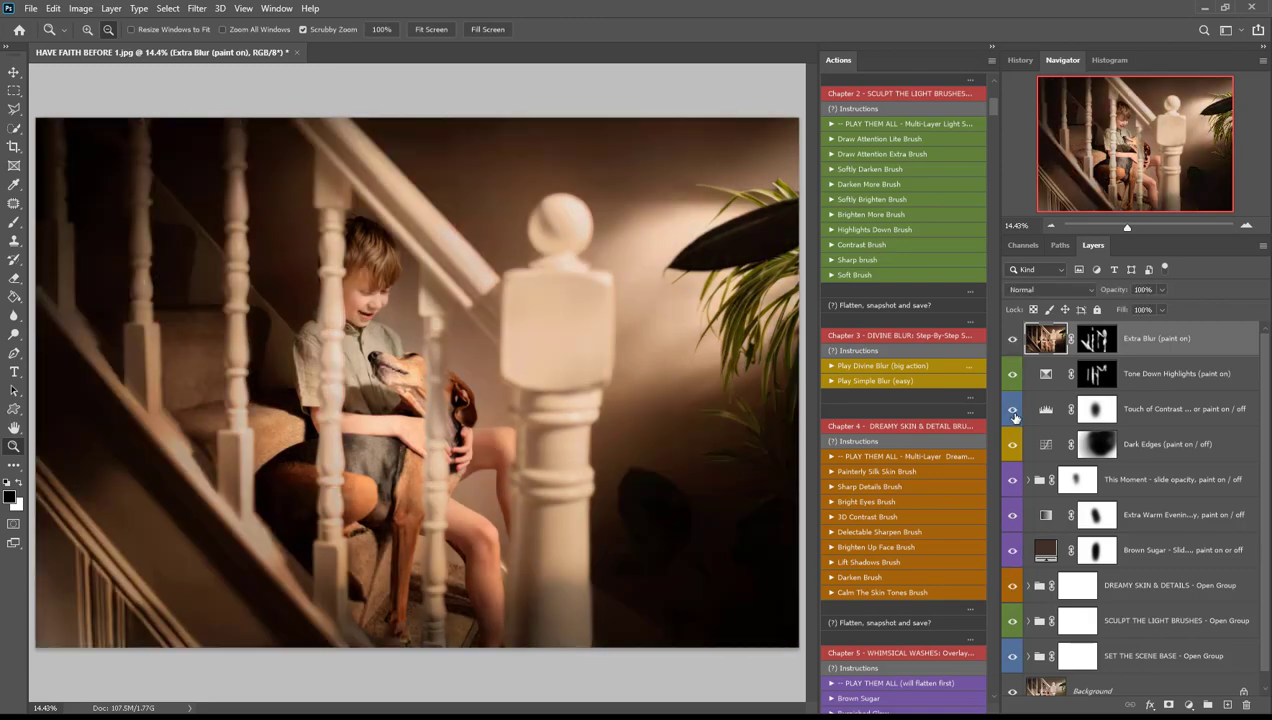
left_click(1012, 691, "alt")
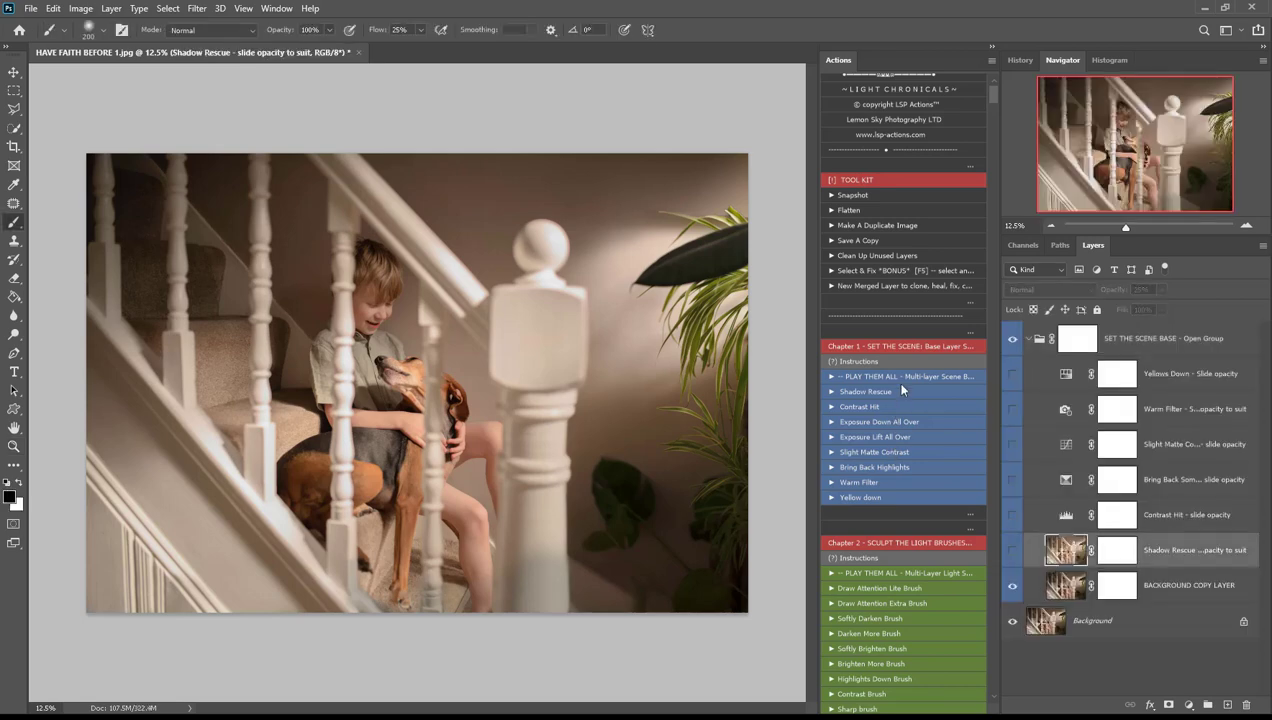
- Show the Contrast Hit, Bring Back Highlights, Slight Matte Contrast and Warm Filter layers, toggling Shadow Rescue on and back off
scroll(905, 370, "down", 1)
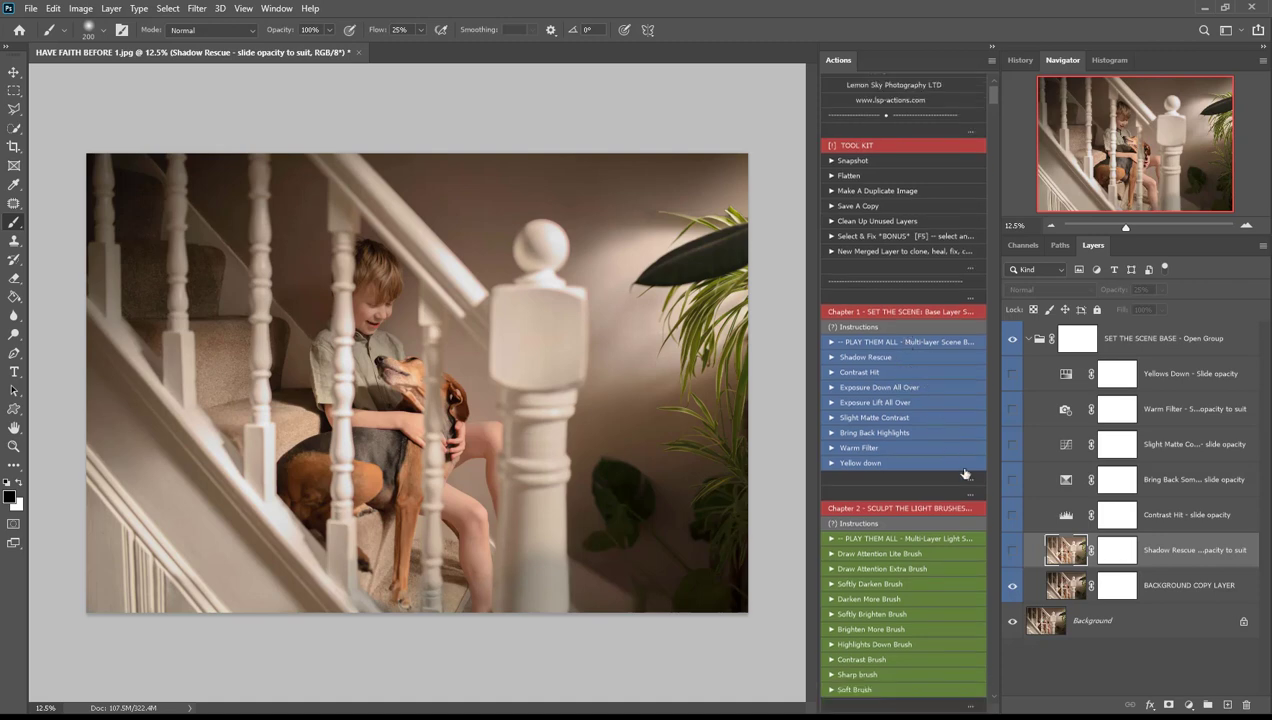
left_click(1011, 552)
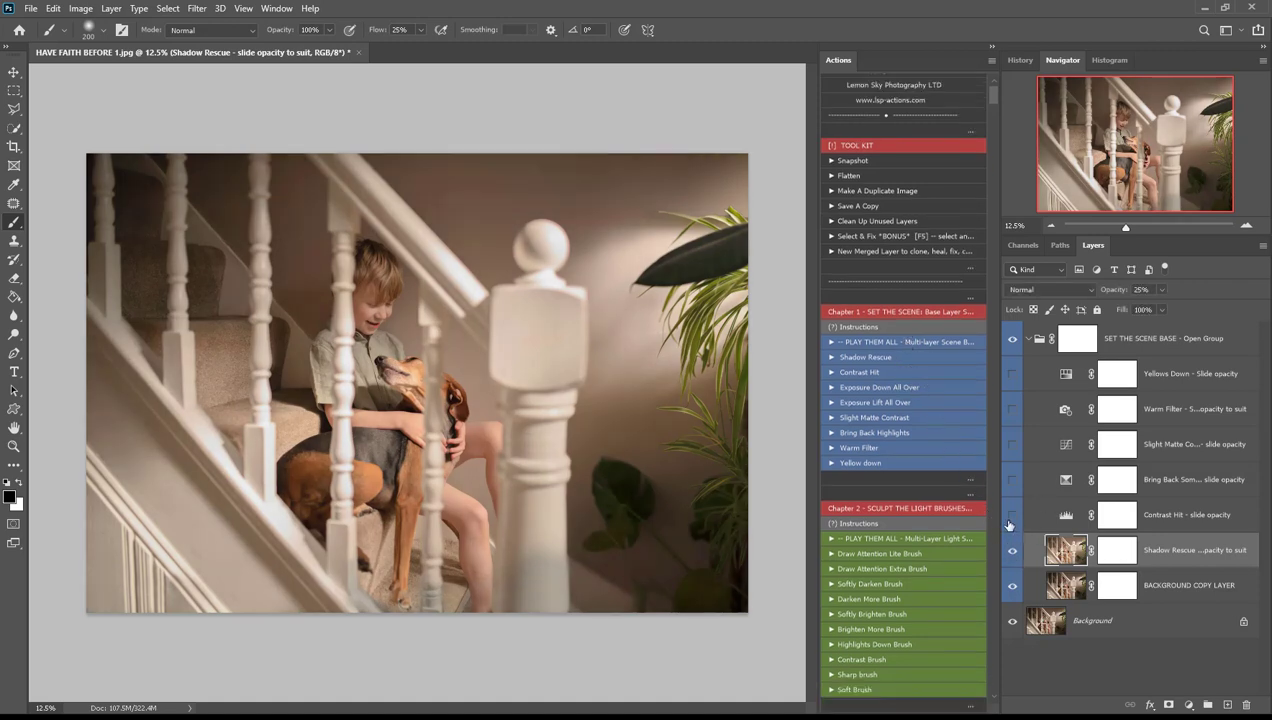
left_click(1012, 449)
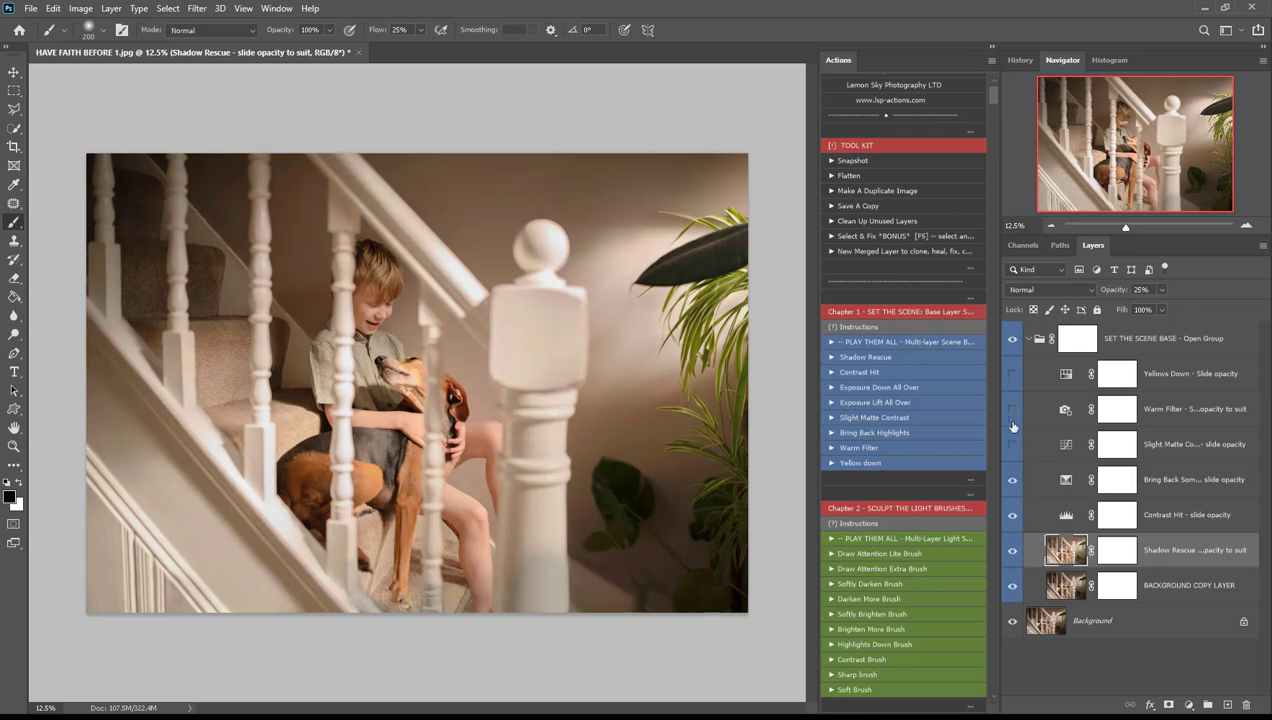
left_click(1012, 409)
left_click(1014, 552)
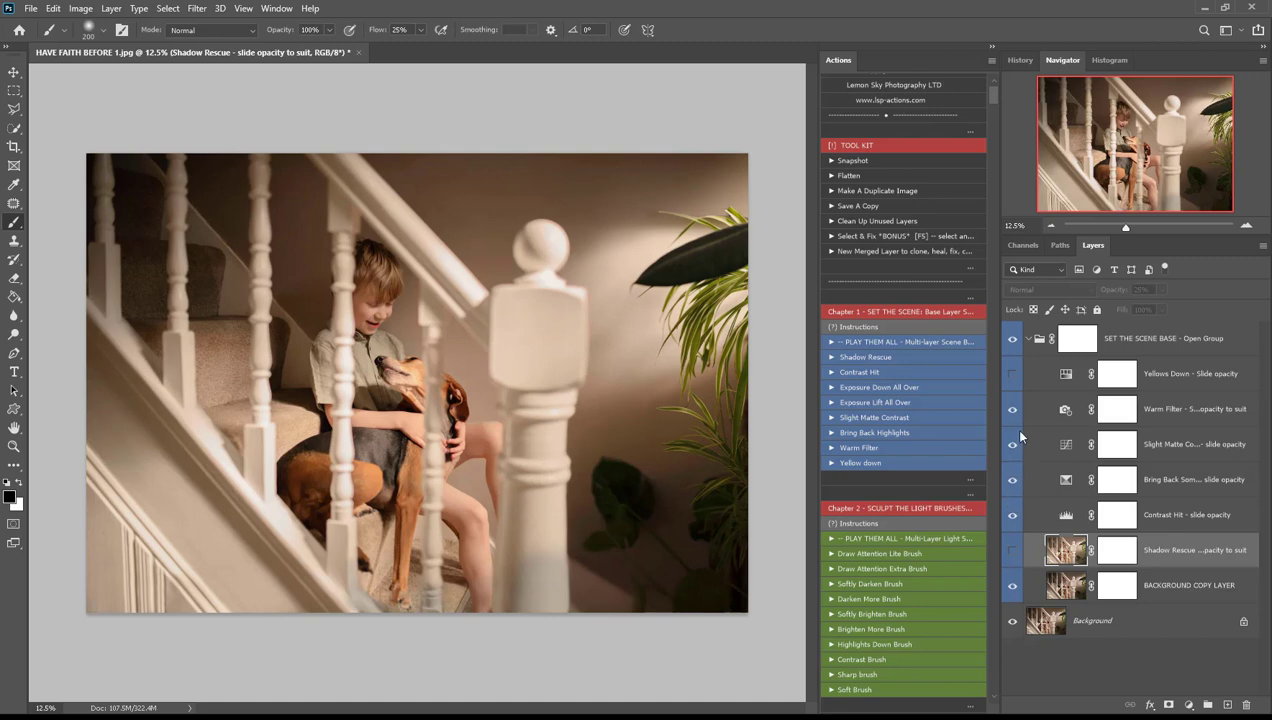
- Collapse the SET THE SCENE BASE group and run the Chapter 2 PLAY THEM ALL multi-layer light sculpting action
left_click(1030, 341)
scroll(945, 435, "down", 2)
scroll(945, 435, "down", 3)
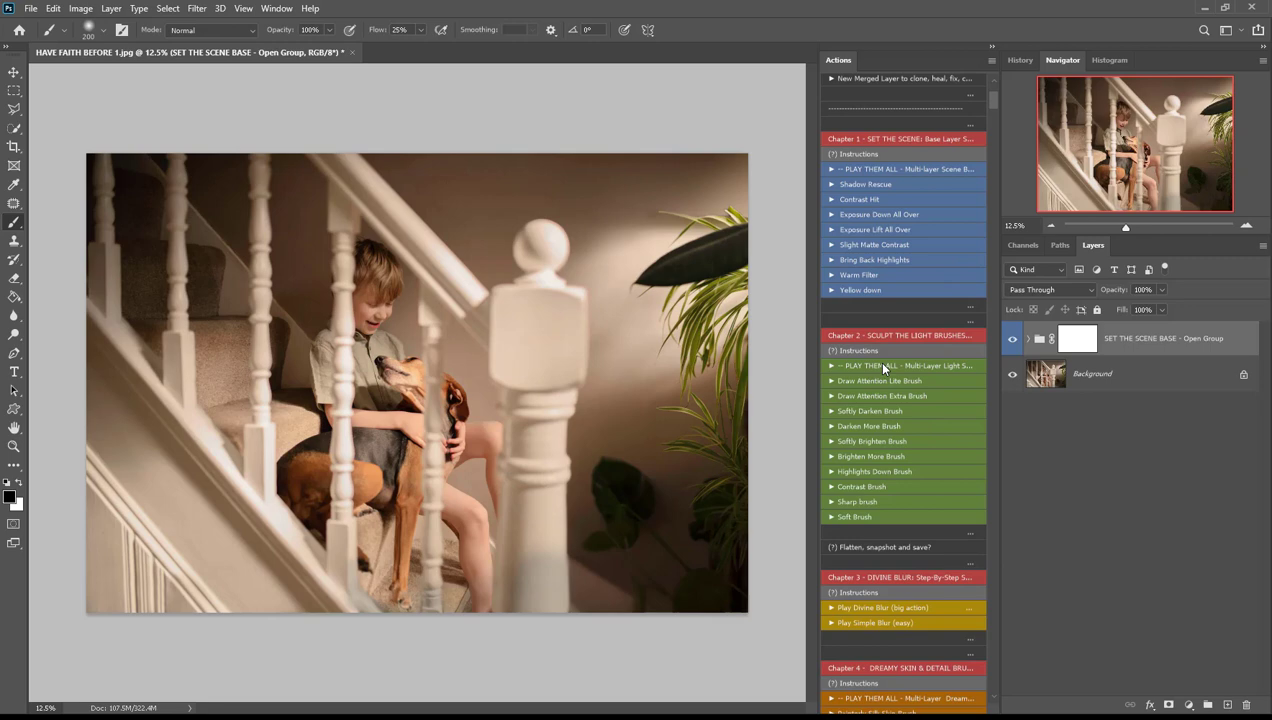
left_click(883, 369)
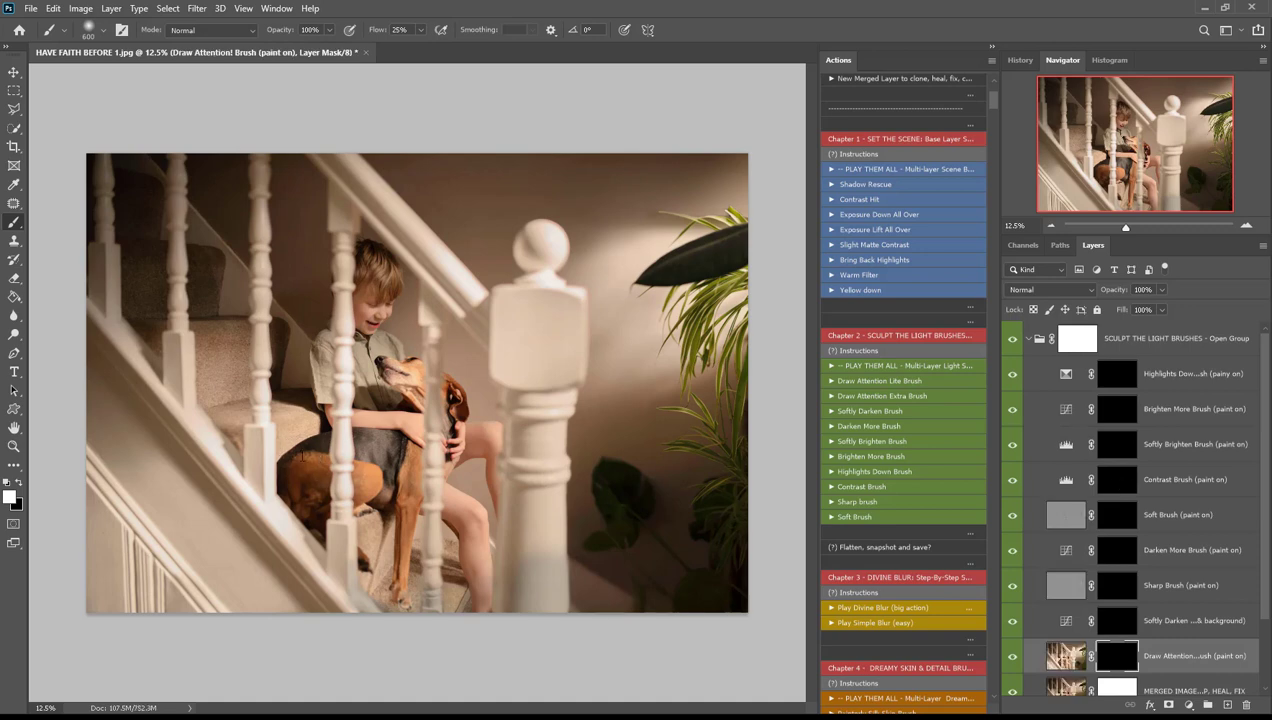
- Paint white on the Draw Attention Brush layer mask over the boy and the dog
scroll(1090, 610, "down", 1)
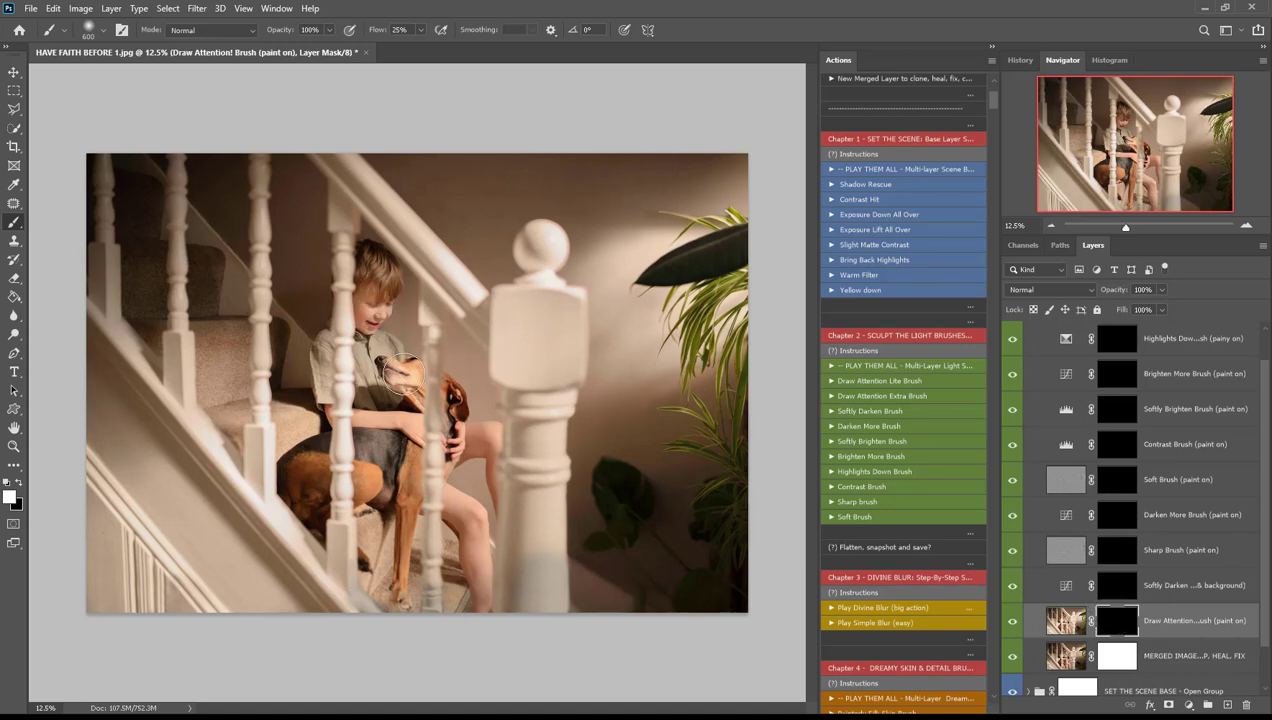
mouse_move(390, 428)
left_mouse_down()
mouse_move(385, 470)
mouse_move(375, 440)
left_mouse_up()
key("x")
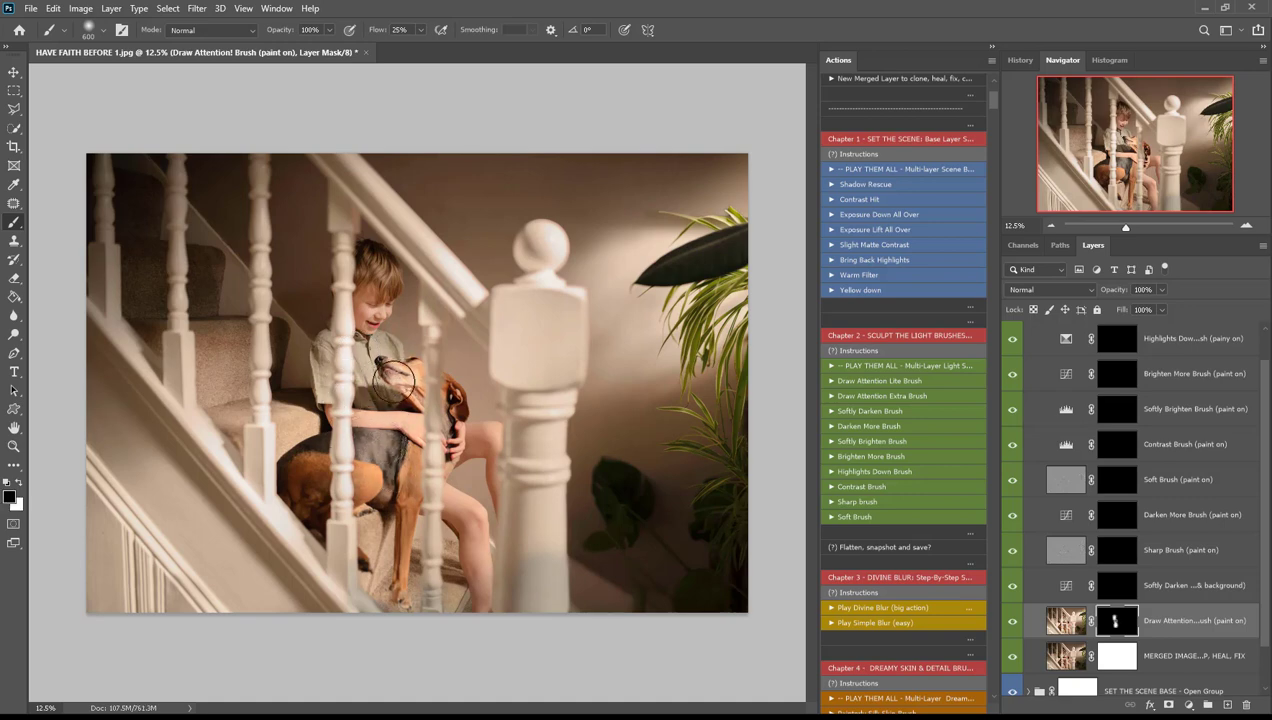
key("x")
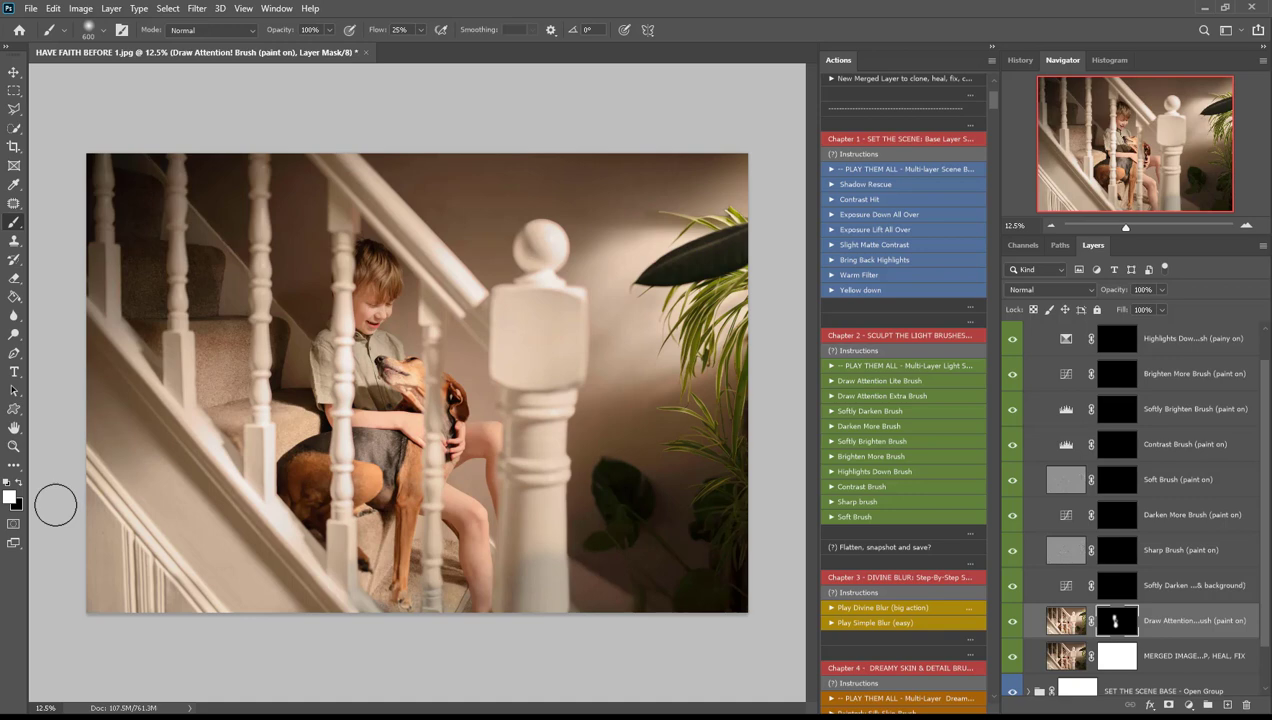
key("x")
key("x")
key("x")
key("x")
key("x")
key("x")
- Enlarge the brush to 1811 px and paint the Softly Darken Brush mask around the photo's edges and background
left_click(1110, 588)
right_click(525, 416)
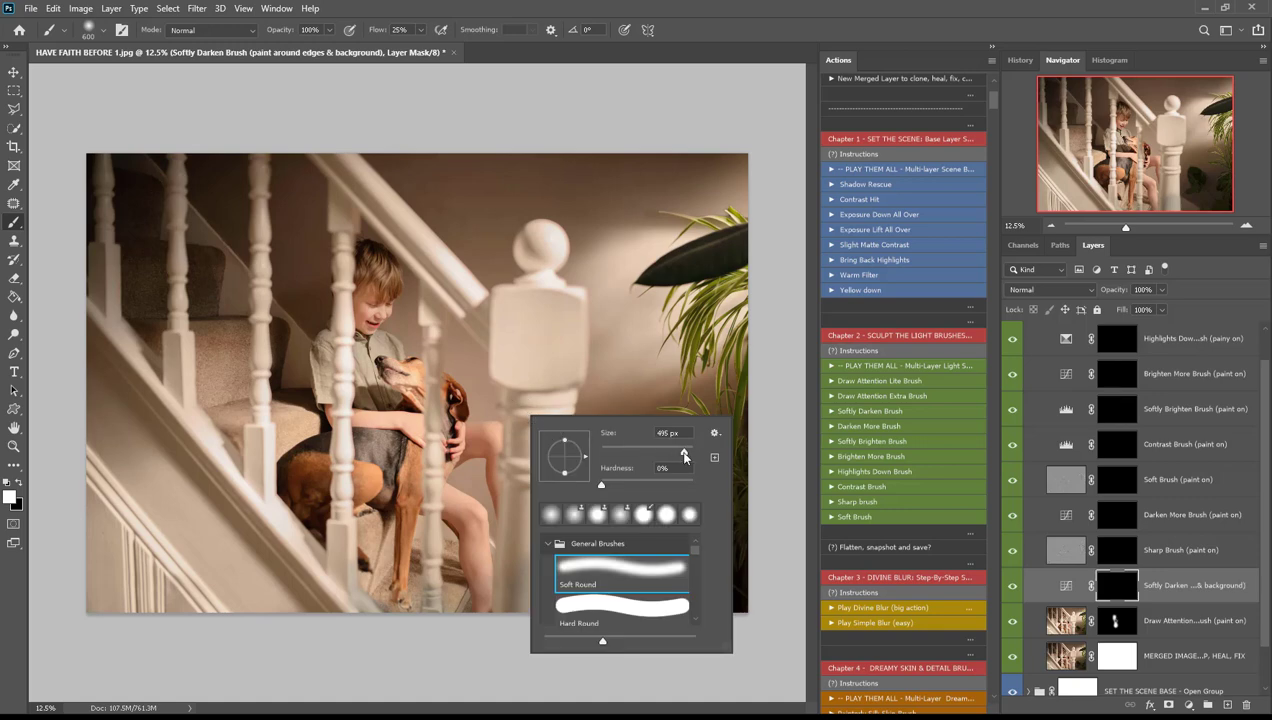
left_click_drag(684, 456, 691, 456)
left_click(706, 294)
mouse_move(696, 199)
left_mouse_down()
mouse_move(595, 218)
mouse_move(685, 412)
mouse_move(636, 575)
mouse_move(490, 578)
mouse_move(68, 354)
mouse_move(282, 545)
mouse_move(28, 333)
mouse_move(288, 605)
mouse_move(405, 680)
mouse_move(280, 275)
mouse_move(243, 410)
mouse_move(168, 352)
mouse_move(170, 212)
mouse_move(165, 408)
mouse_move(208, 537)
mouse_move(520, 633)
mouse_move(572, 164)
mouse_move(461, 182)
mouse_move(538, 488)
mouse_move(411, 586)
mouse_move(424, 551)
mouse_move(482, 518)
mouse_move(467, 323)
mouse_move(440, 281)
mouse_move(530, 471)
mouse_move(477, 549)
mouse_move(353, 600)
mouse_move(374, 560)
mouse_move(226, 372)
mouse_move(228, 418)
mouse_move(282, 437)
mouse_move(187, 255)
mouse_move(319, 547)
mouse_move(265, 578)
left_mouse_up()
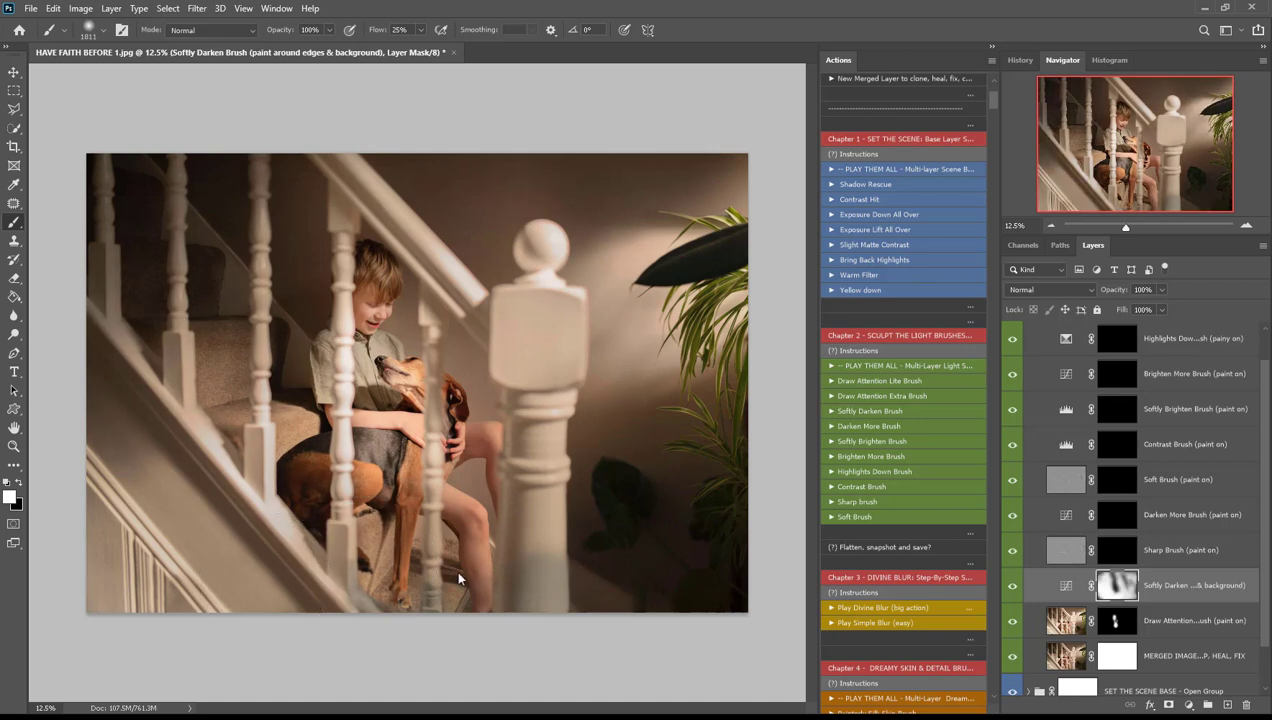
- Paint the Sharp Brush mask over the boy and dog, and the Darken More Brush mask over the photo's lower-left staircase
left_click(1117, 552)
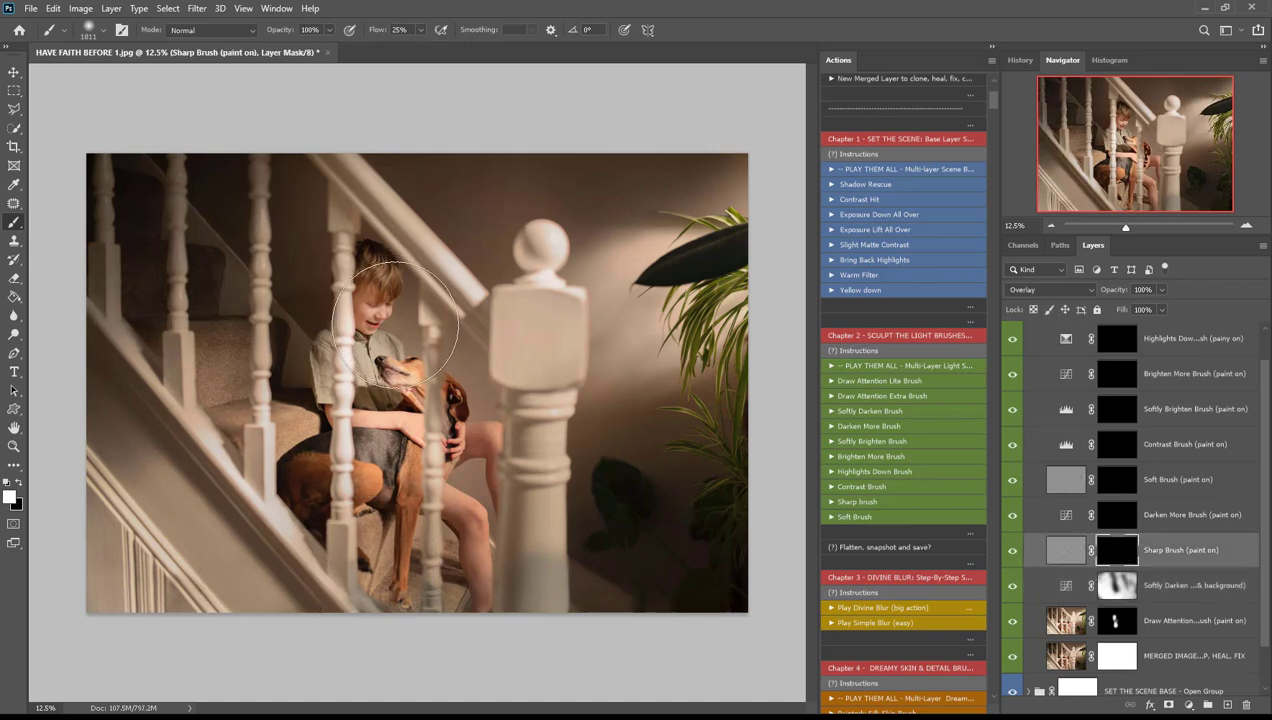
left_click(1117, 515)
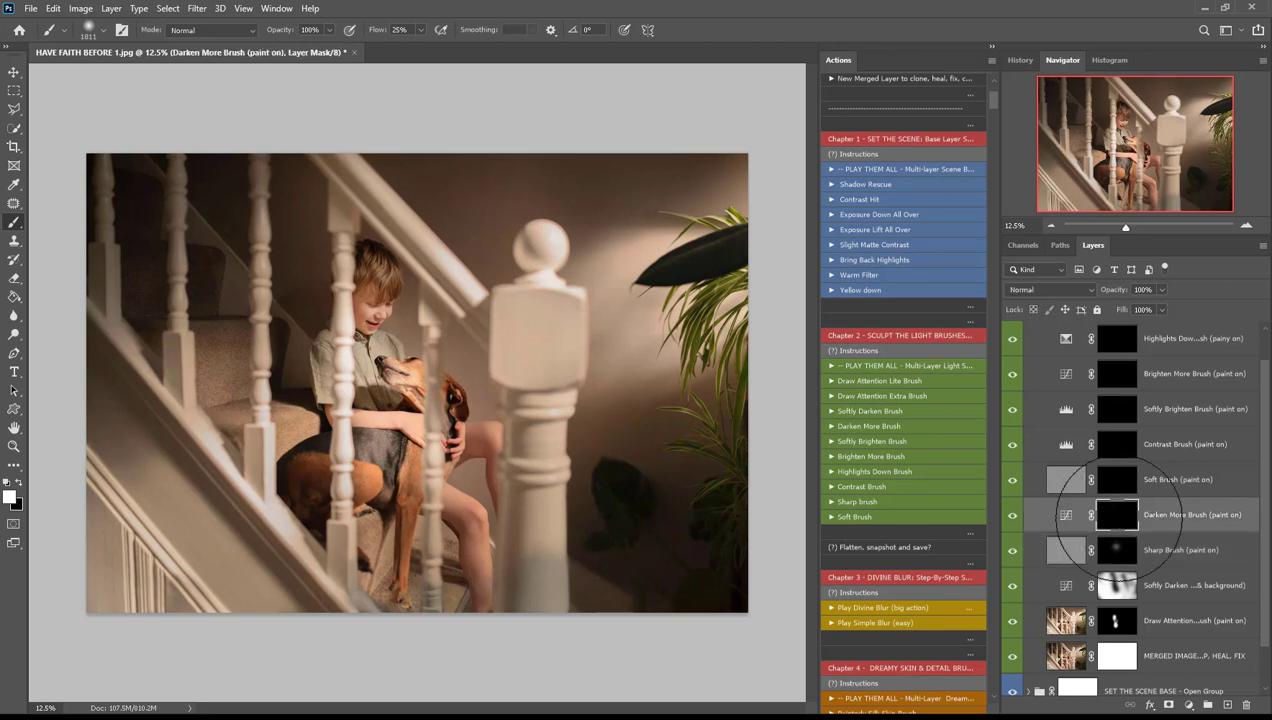
mouse_move(219, 542)
left_mouse_down()
mouse_move(182, 568)
mouse_move(140, 533)
mouse_move(27, 373)
mouse_move(113, 361)
mouse_move(374, 679)
left_mouse_up()
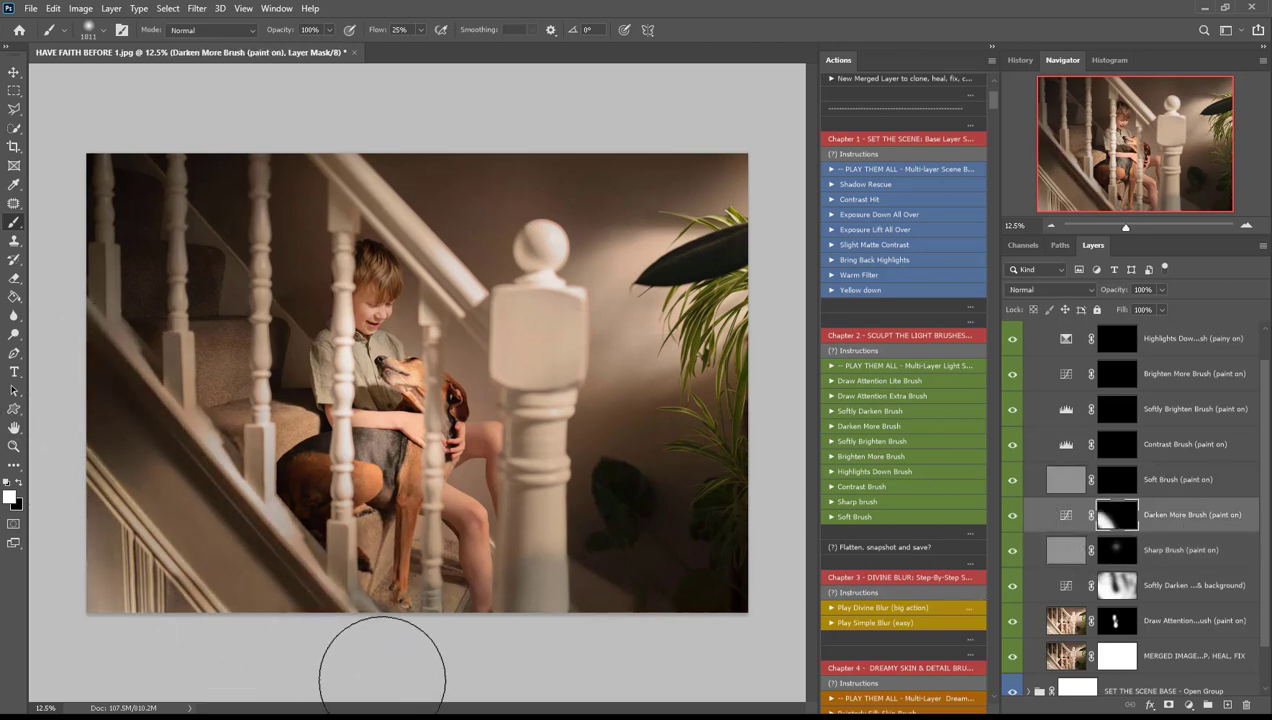
- Paint the Soft Brush mask over the surroundings of the subjects, and the Contrast Brush mask over the boy and dog
left_click(1117, 480)
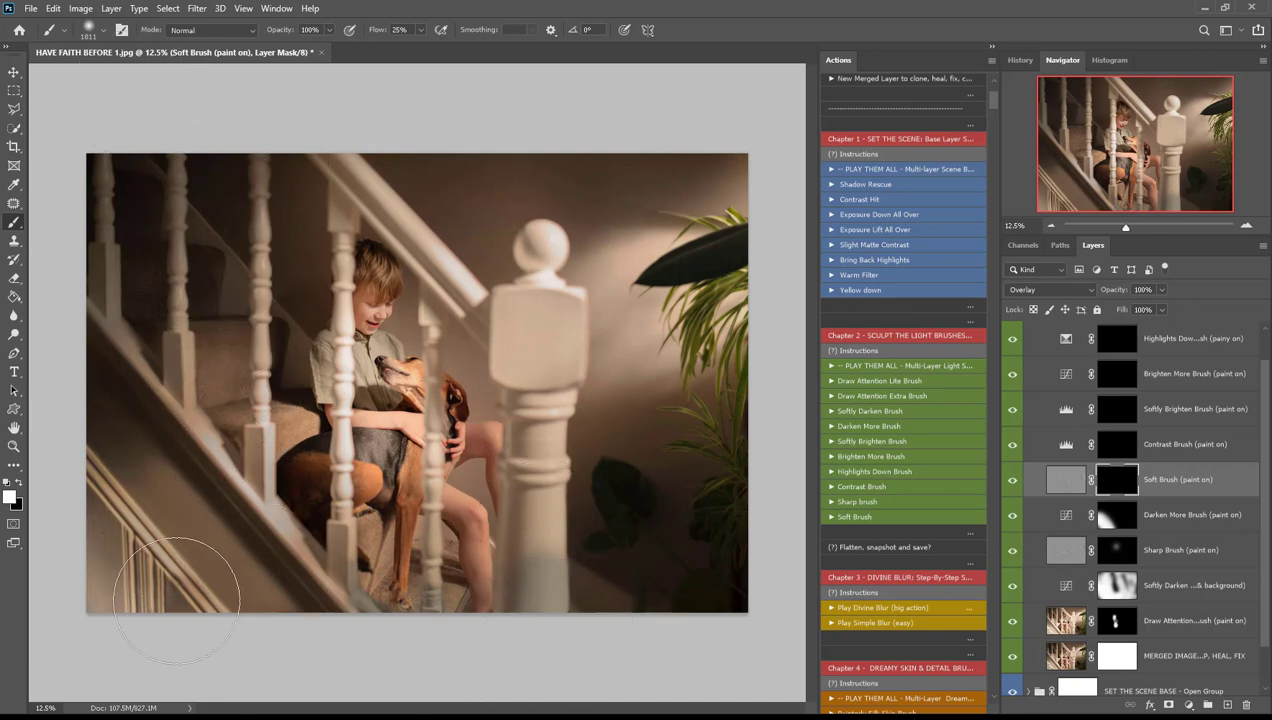
mouse_move(176, 600)
left_mouse_down()
mouse_move(177, 520)
mouse_move(82, 575)
mouse_move(147, 591)
mouse_move(178, 477)
left_mouse_up()
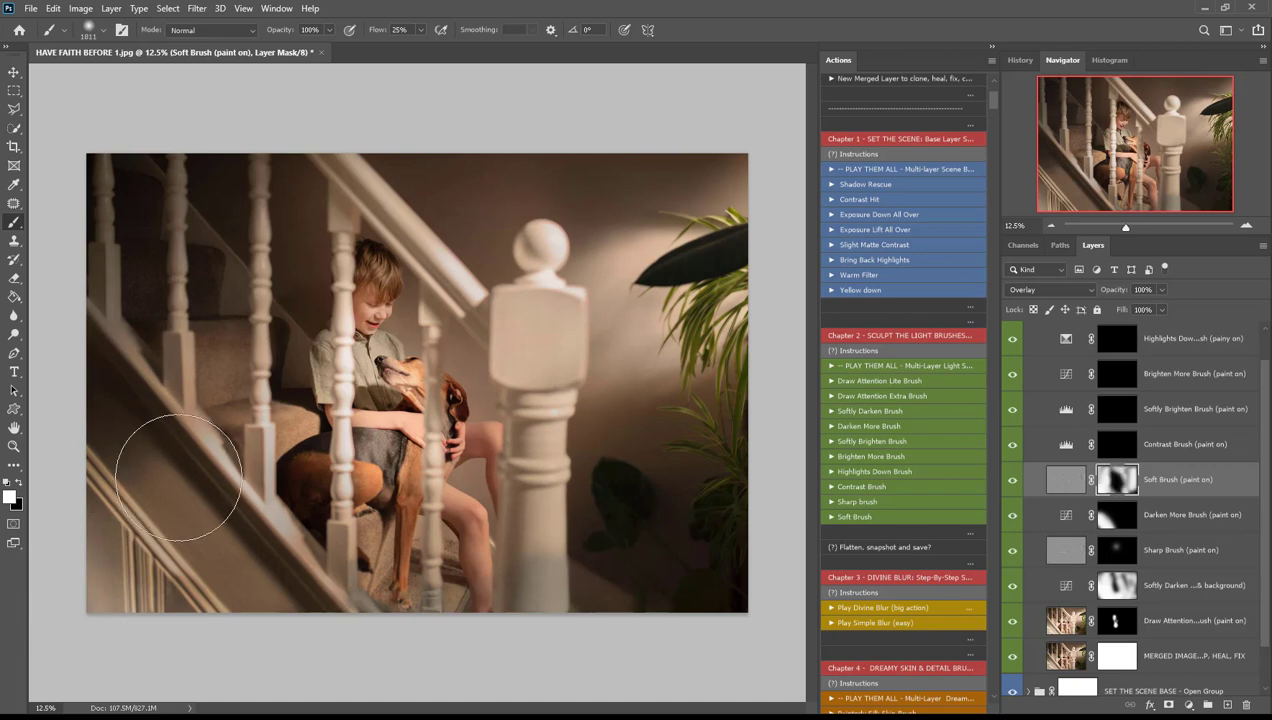
left_click(1116, 447)
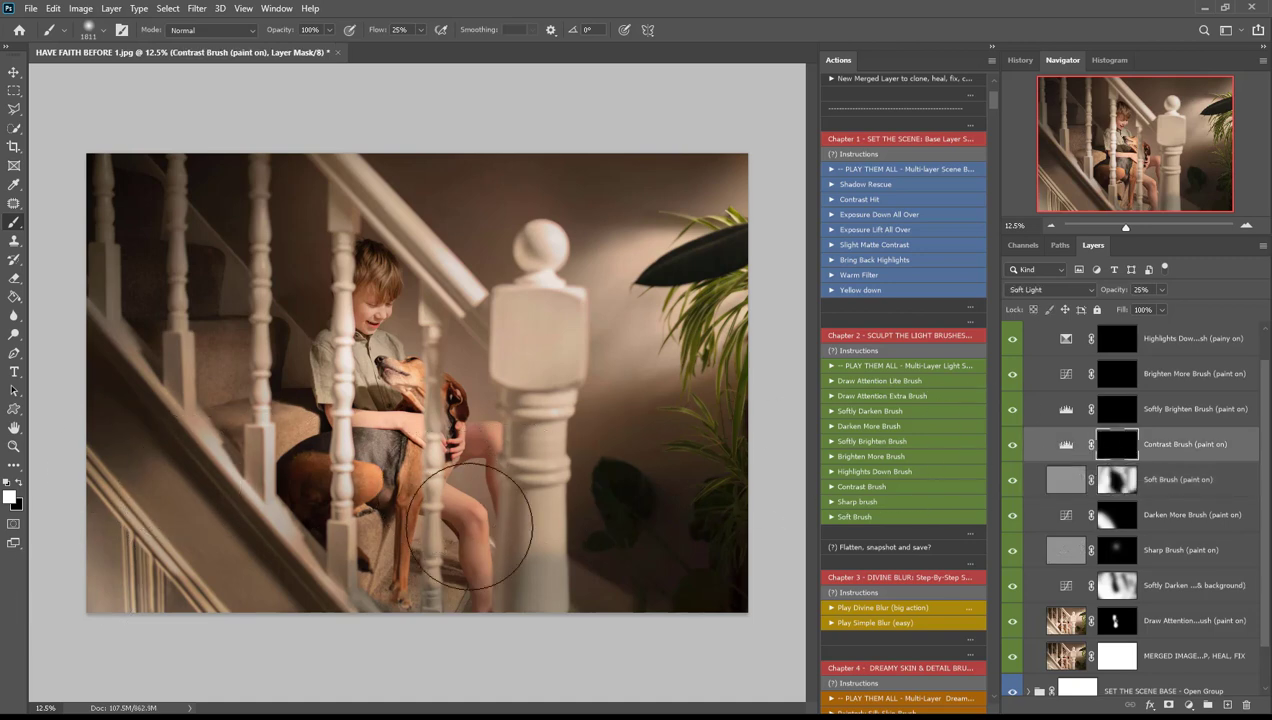
mouse_move(370, 412)
left_mouse_down()
mouse_move(385, 290)
mouse_move(378, 300)
left_mouse_up()
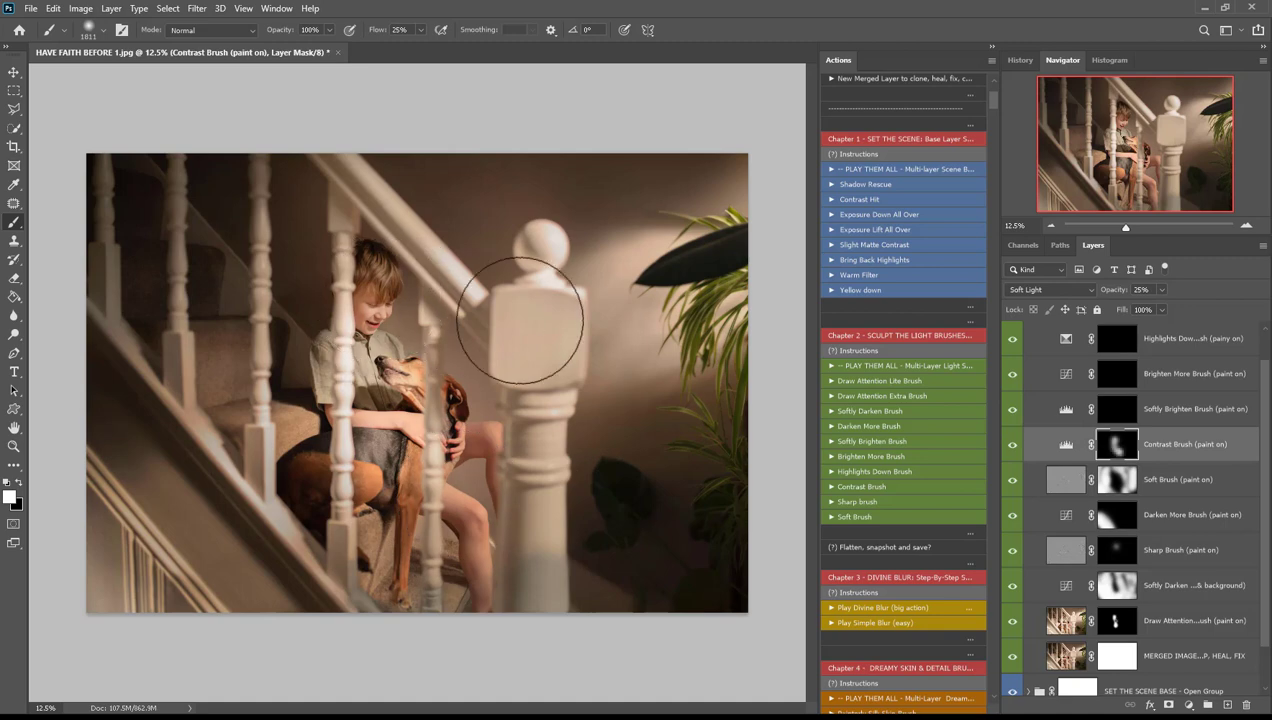
- Reduce the brush to 500 px and paint the Highlights Down Brush mask along the bright handrail, newel post, spindles and lower stair panel
left_click(1117, 408)
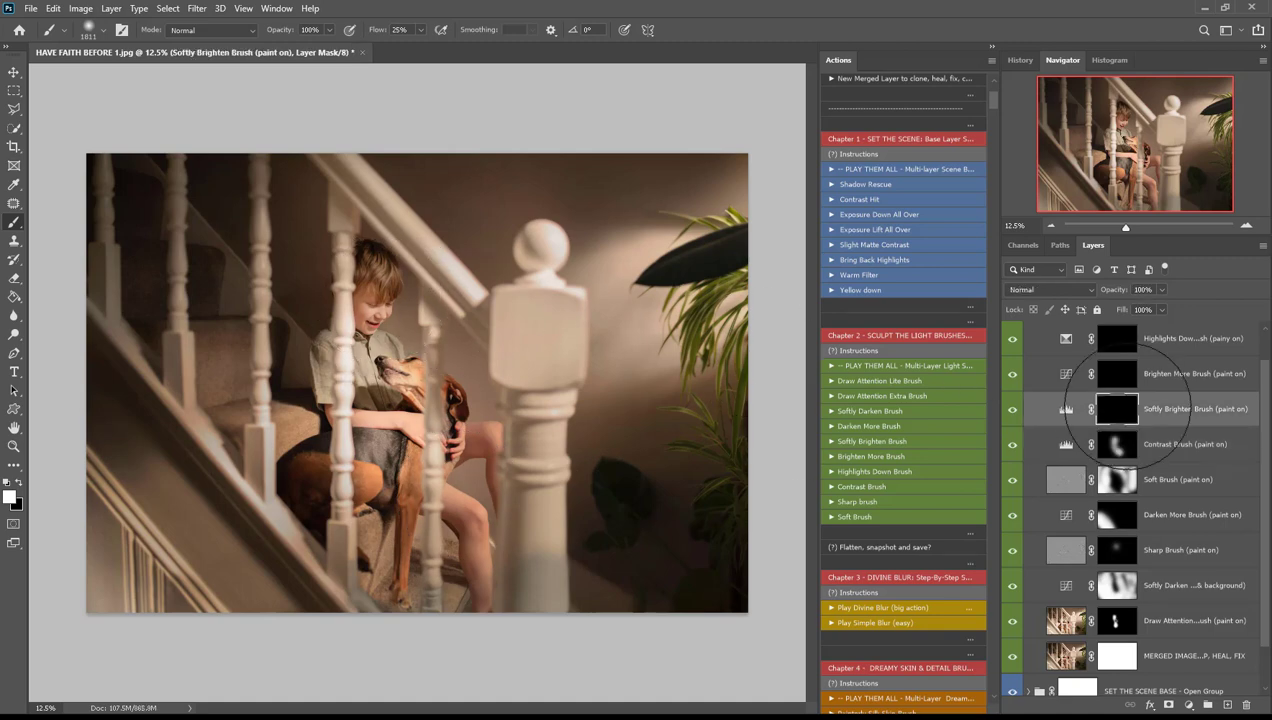
left_click(1124, 376)
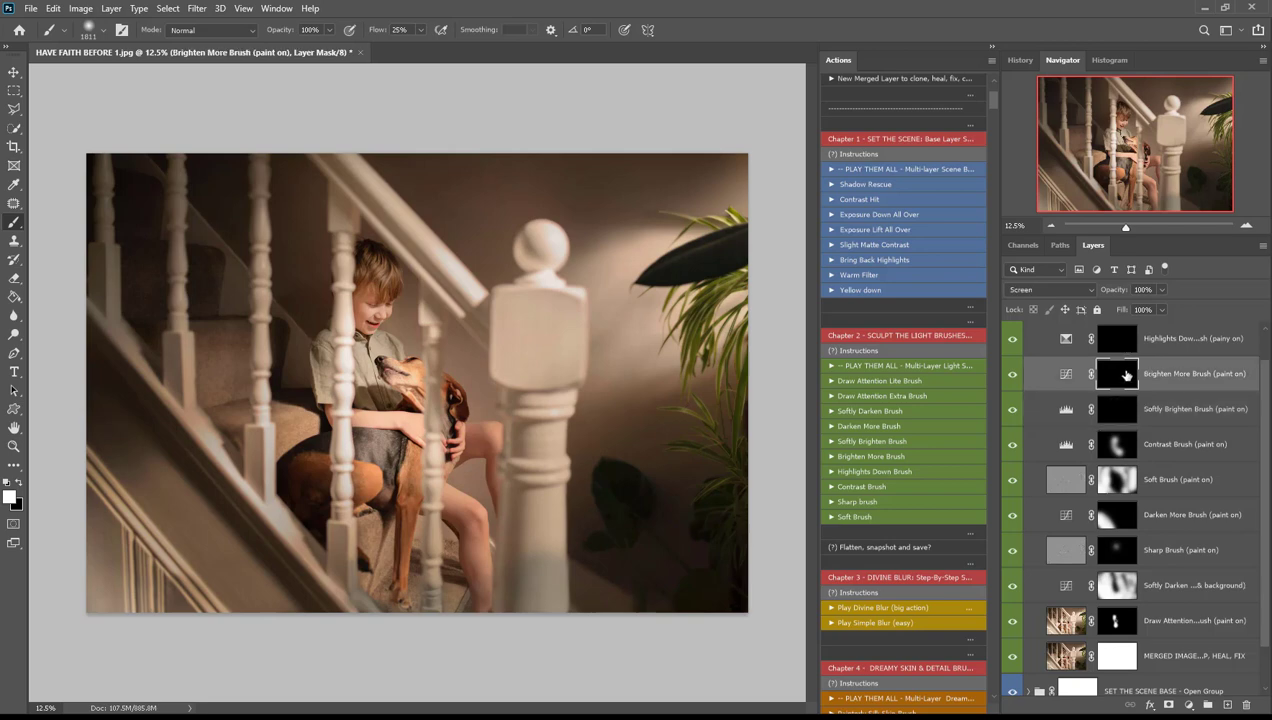
left_click(1118, 343)
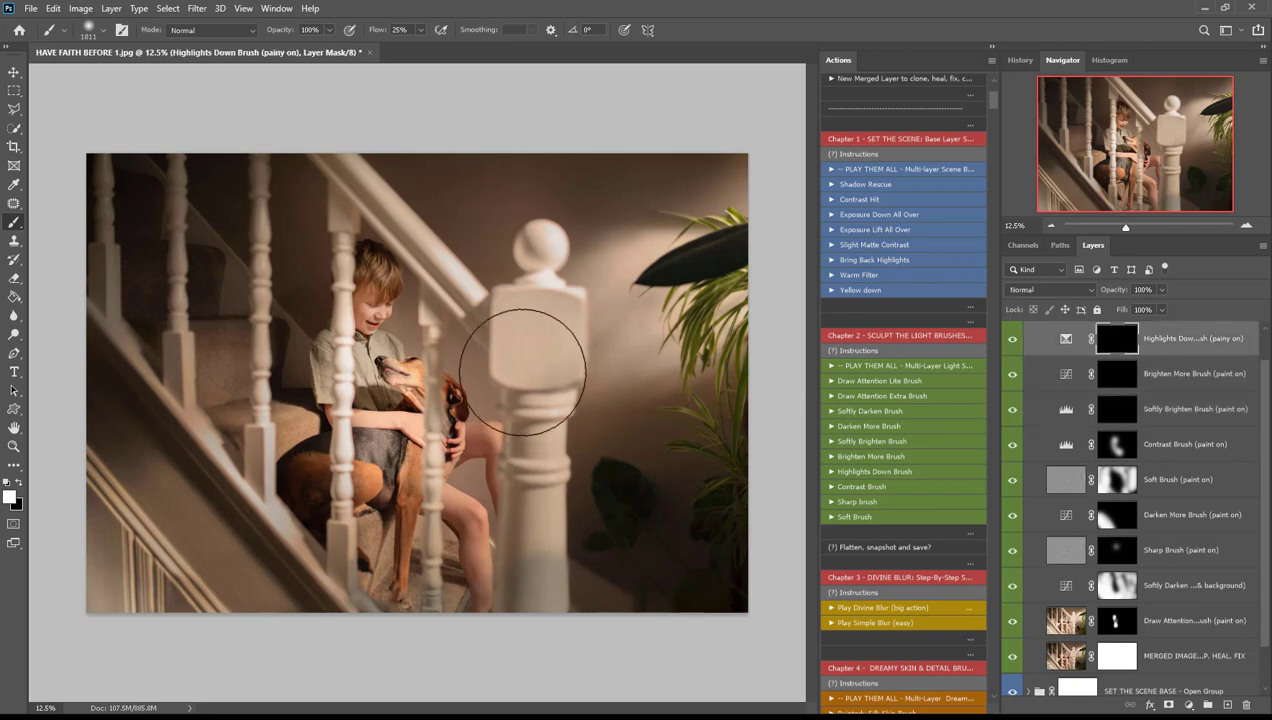
key("bracketleft")
key("bracketleft")
key("bracketleft")
key("bracketleft")
key("bracketleft")
key("bracketleft")
key("bracketleft")
key("bracketleft")
key("bracketleft")
key("bracketleft")
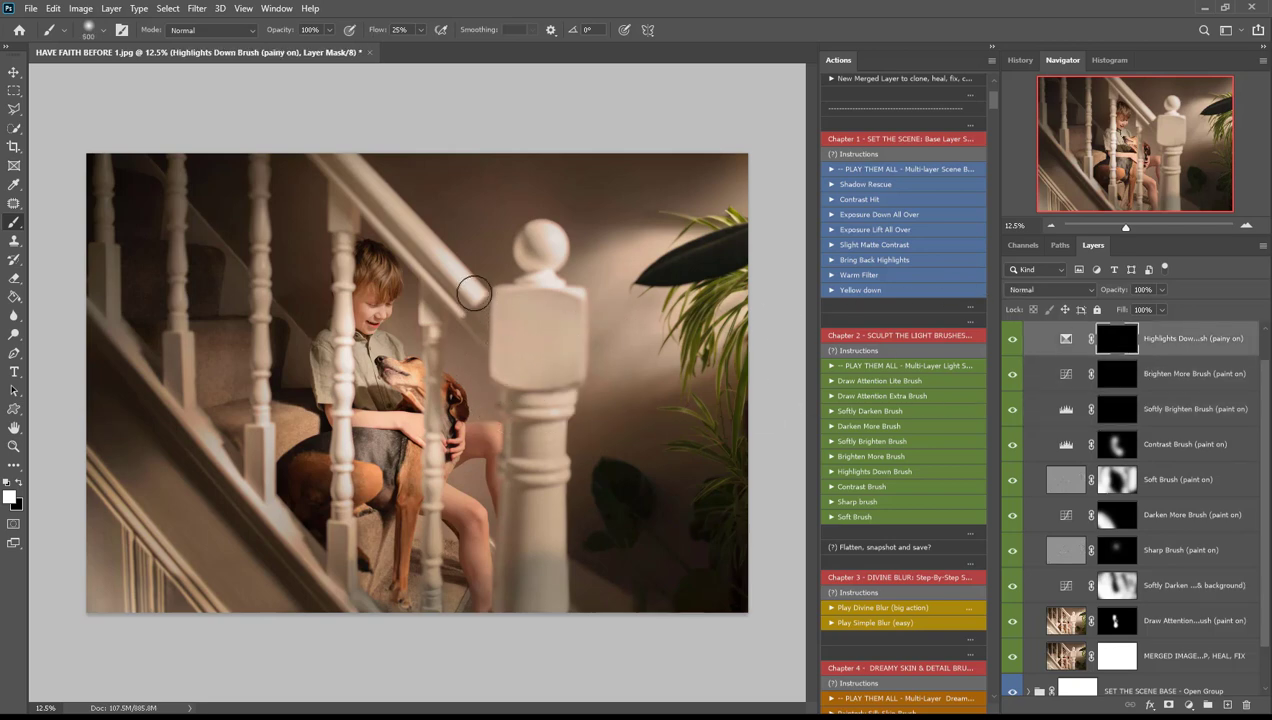
mouse_move(497, 312)
left_mouse_down()
mouse_move(551, 239)
mouse_move(512, 276)
left_mouse_up()
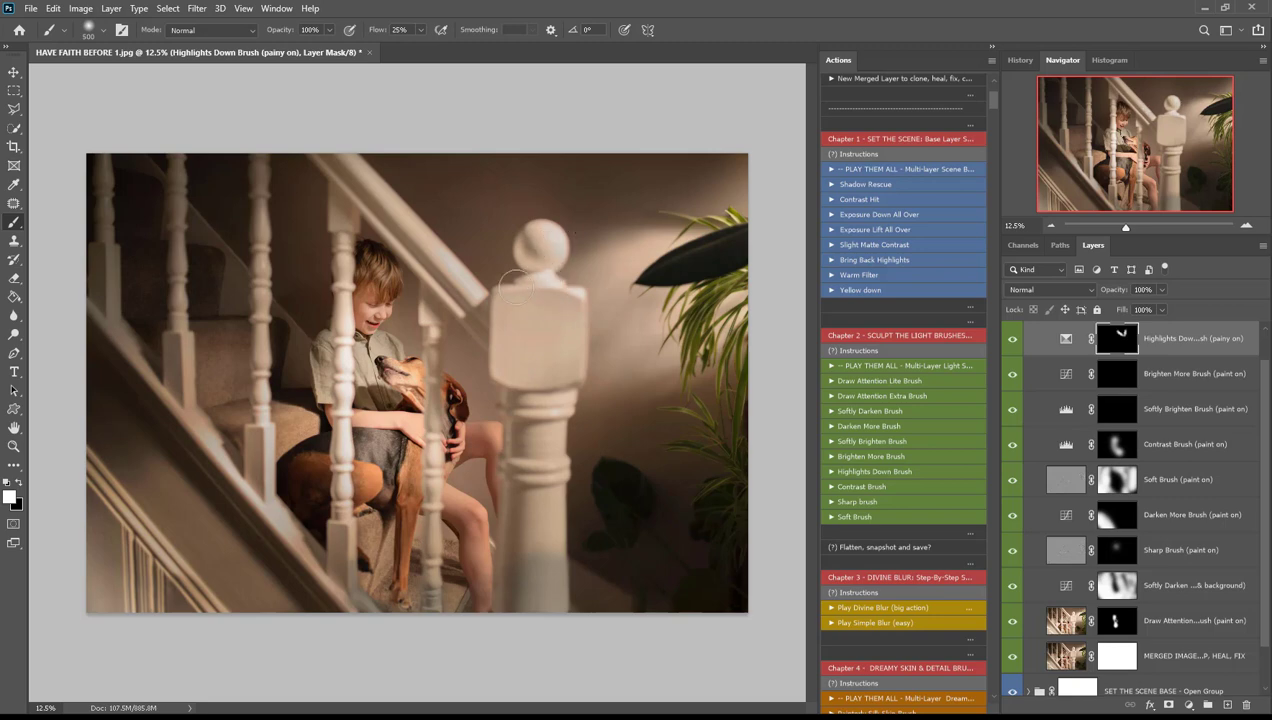
mouse_move(316, 549)
left_mouse_down()
mouse_move(318, 400)
mouse_move(327, 462)
mouse_move(328, 440)
mouse_move(353, 493)
mouse_move(355, 476)
mouse_move(348, 318)
mouse_move(343, 350)
mouse_move(353, 188)
left_mouse_up()
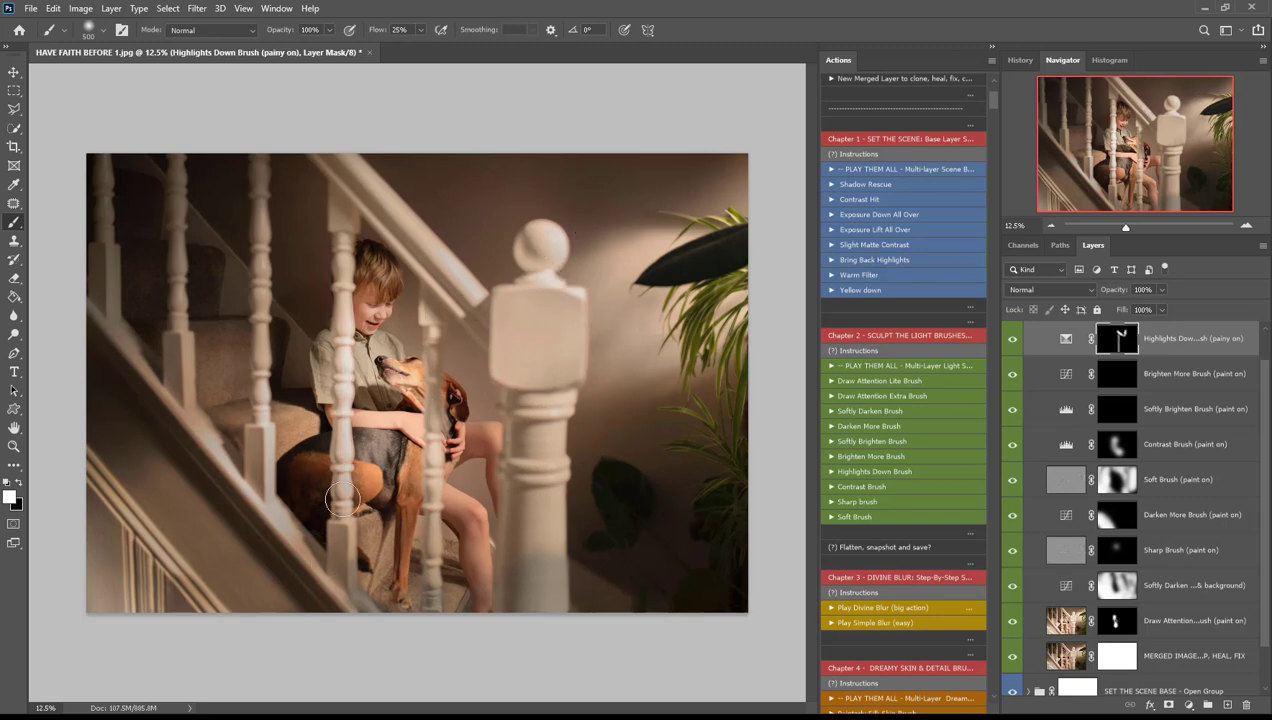
mouse_move(260, 409)
left_mouse_down()
mouse_move(274, 533)
mouse_move(318, 602)
mouse_move(162, 517)
mouse_move(195, 503)
left_mouse_up()
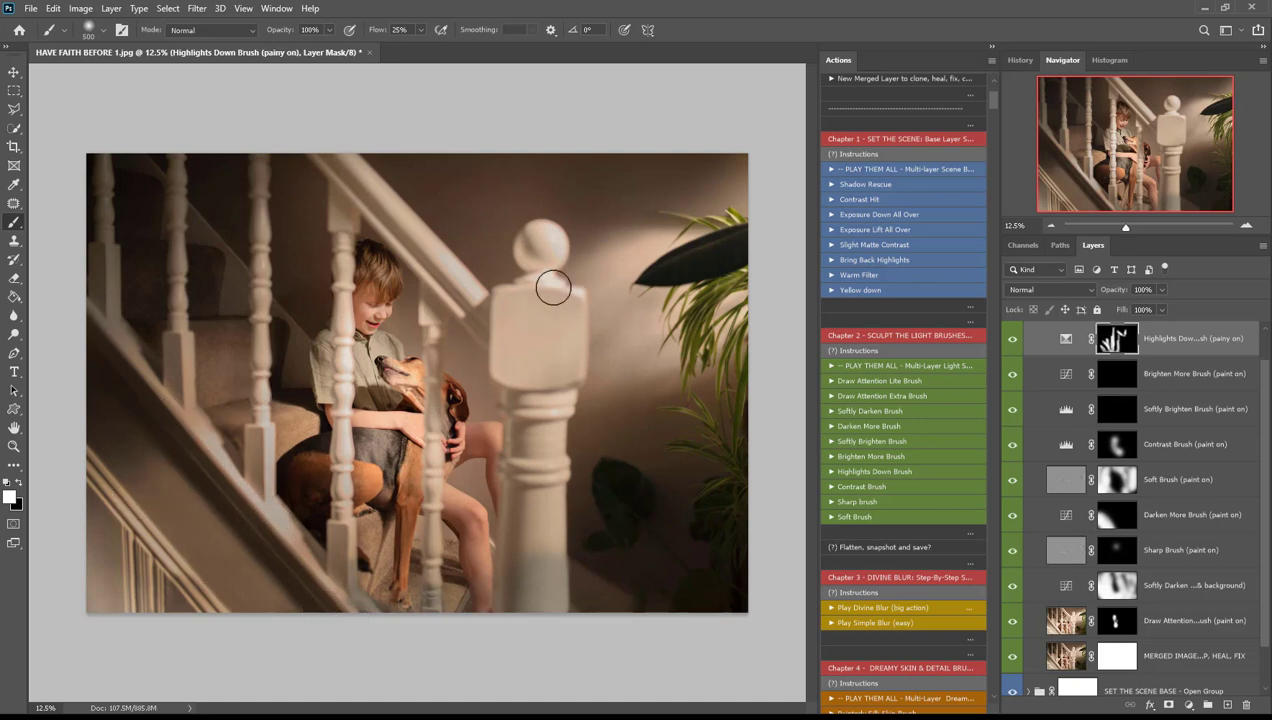
scroll(1100, 400, "up", 1)
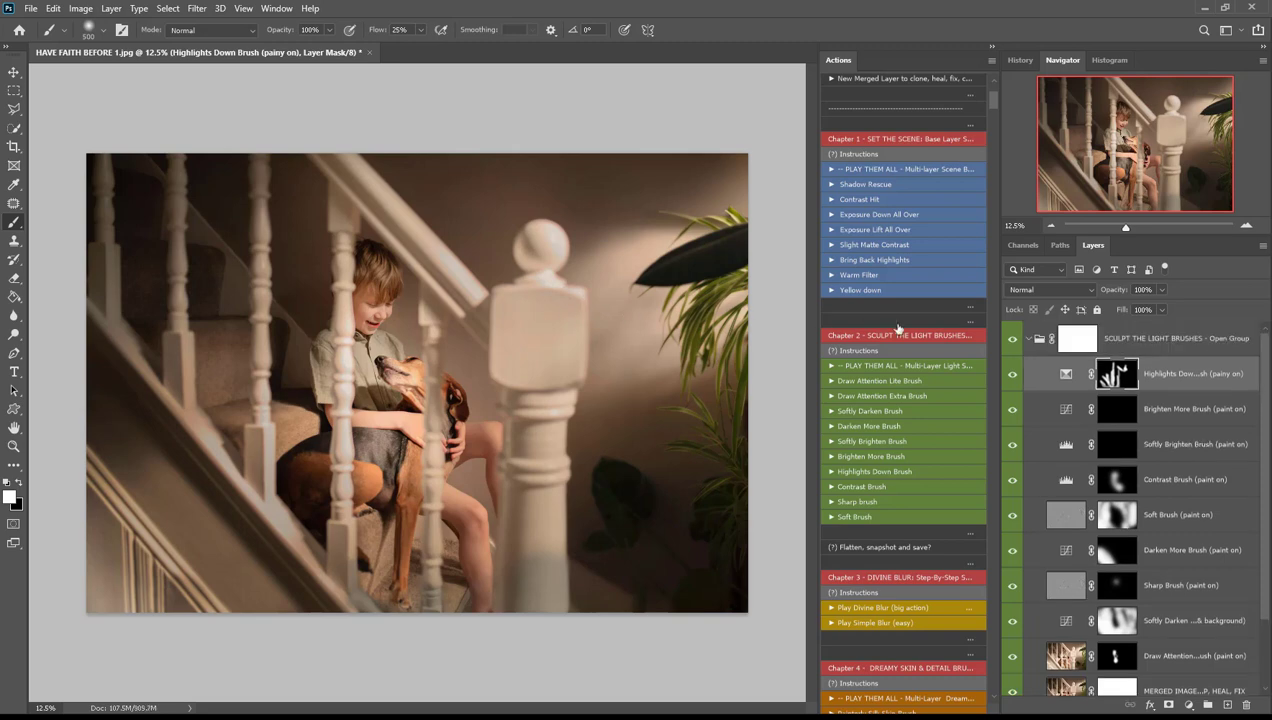
- Collapse the SCULPT THE LIGHT BRUSHES group and toggle its visibility to compare the photo with and without it
left_click(1033, 342)
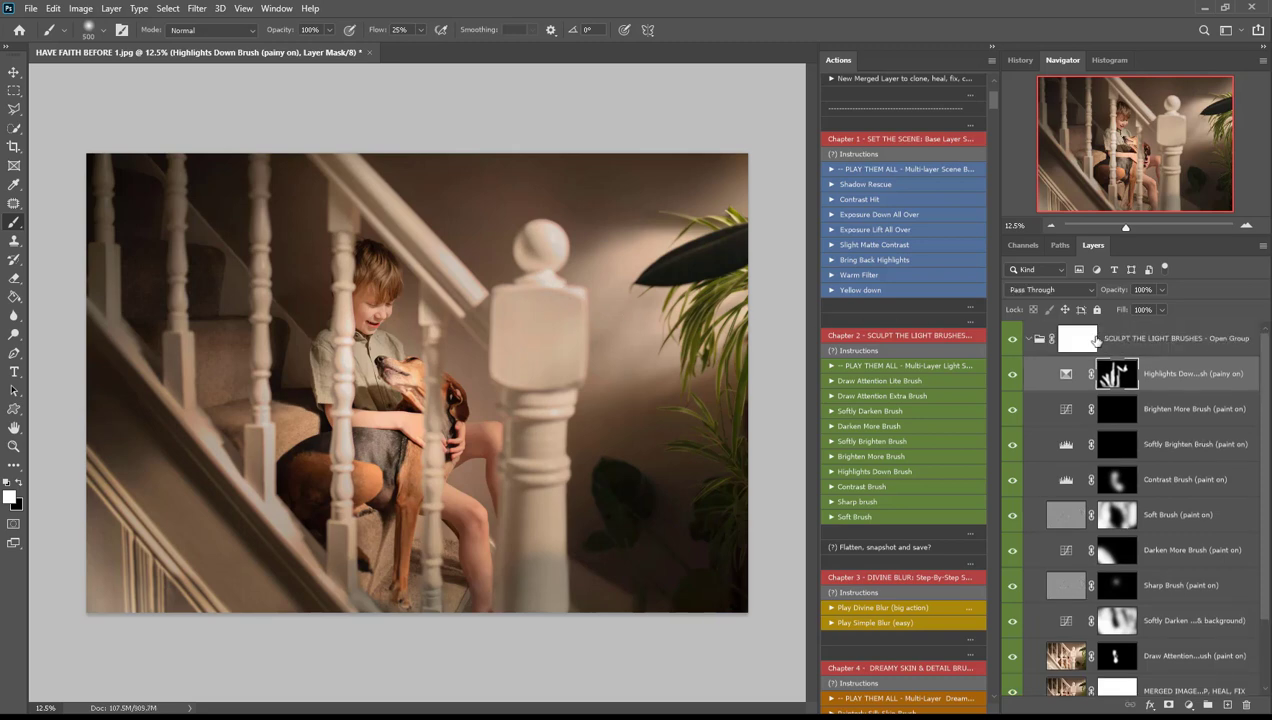
left_click(1028, 340)
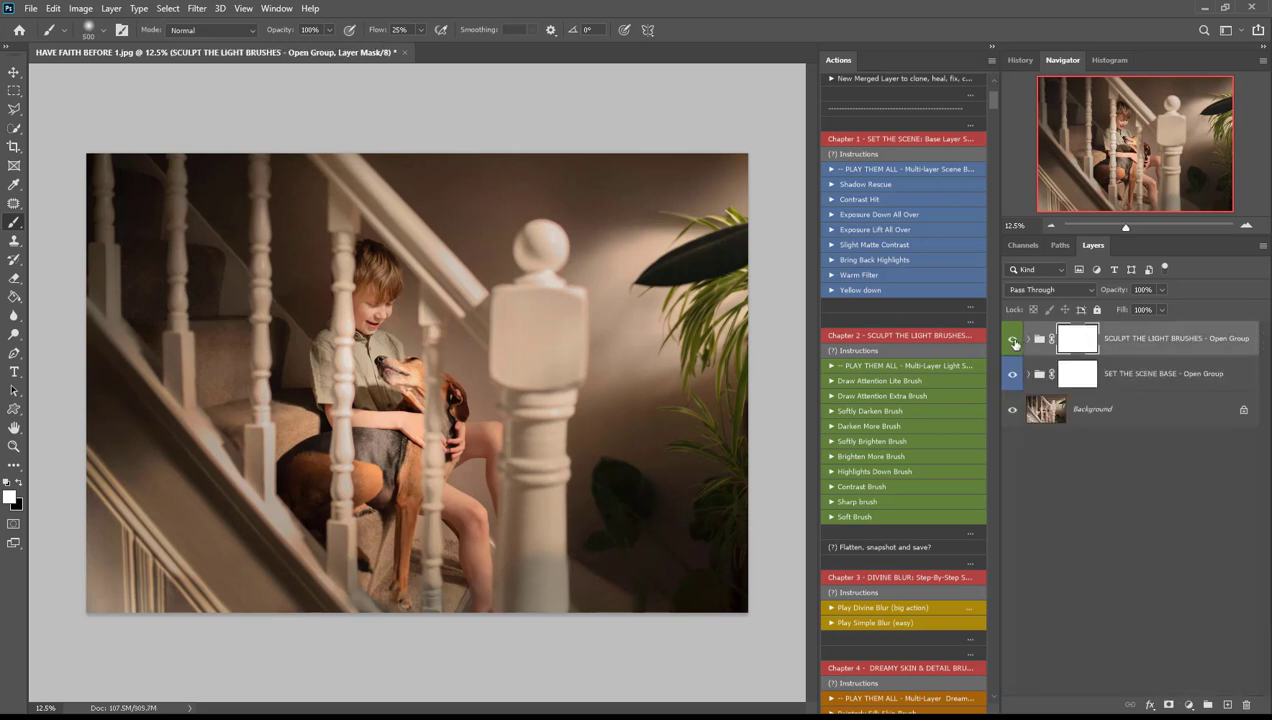
left_click(1012, 342)
left_click(1012, 342)
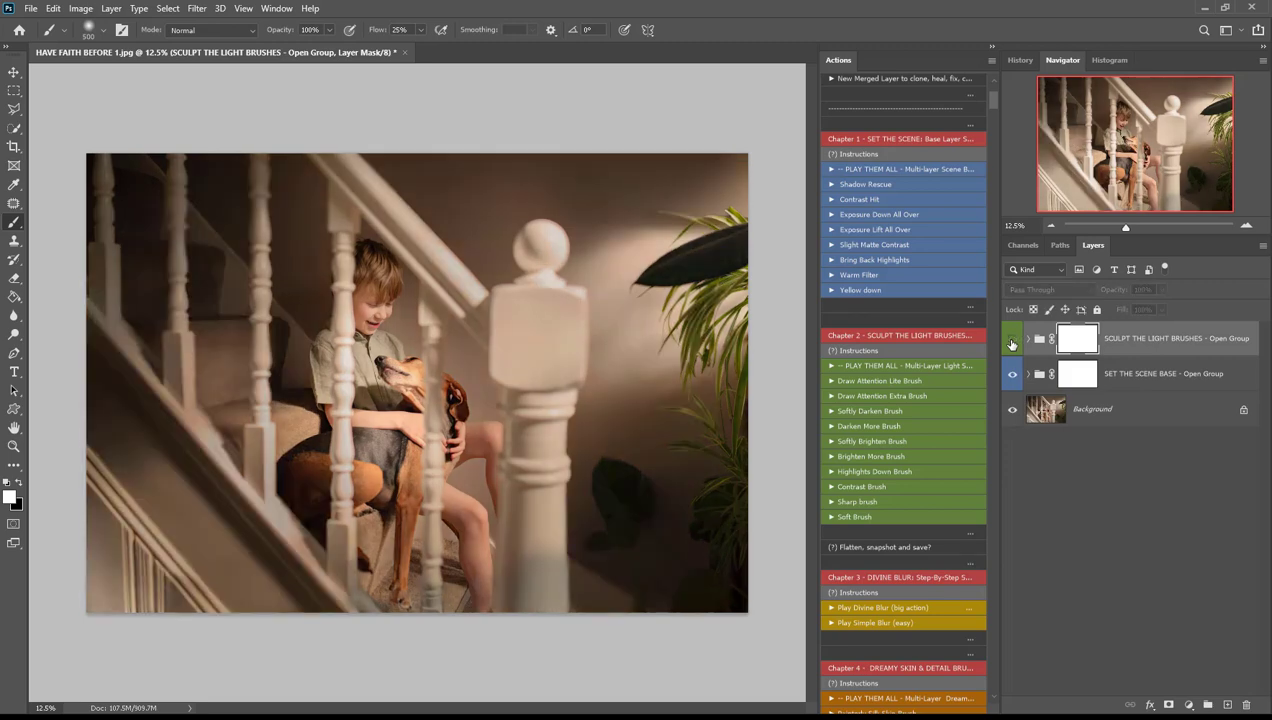
left_click(1012, 342)
left_click(1012, 342)
left_click(1012, 342)
left_click(1012, 342)
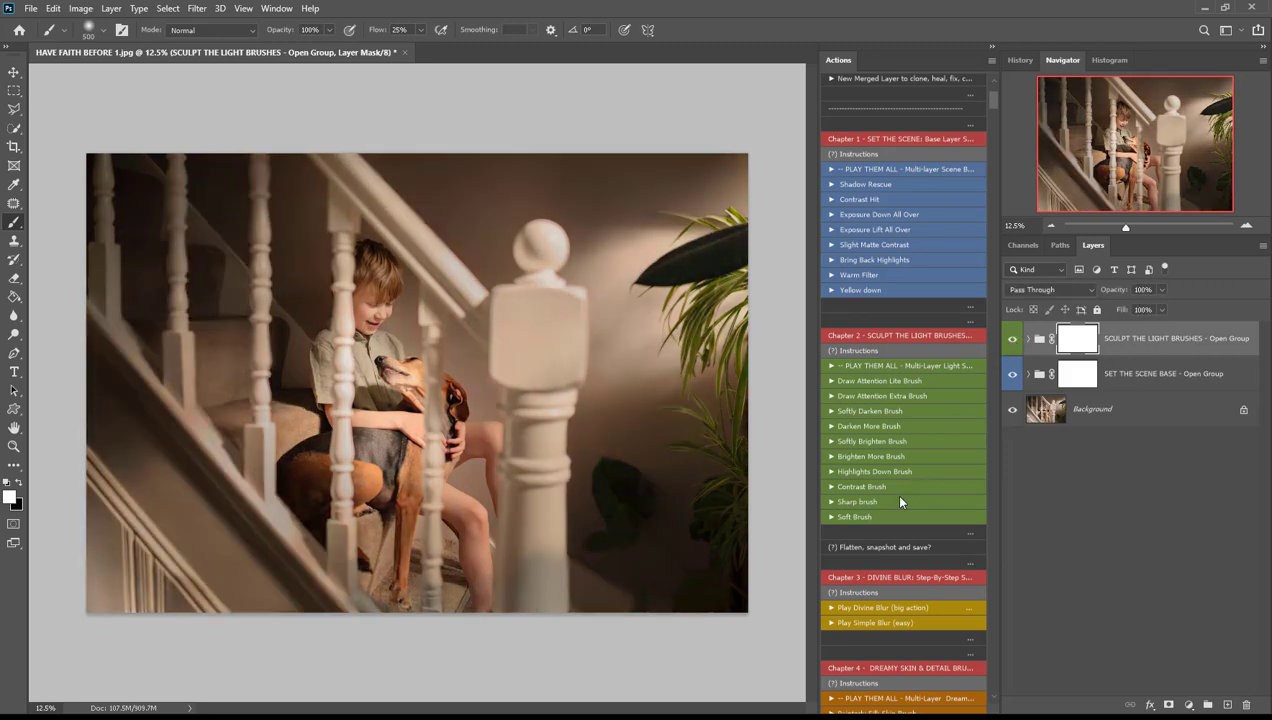
- Run the Chapter 4 PLAY THEM ALL action to add the Dreamy Skin & Detail brush layers
scroll(893, 493, "down", 2)
scroll(899, 502, "down", 1)
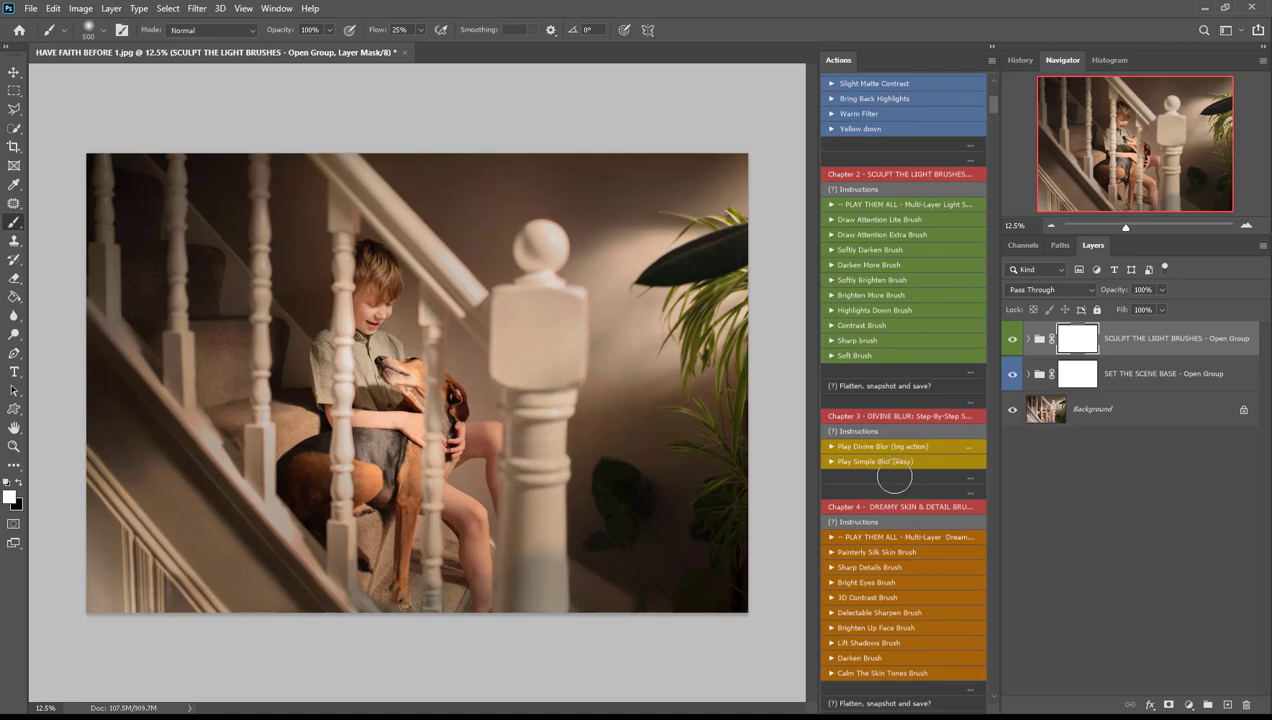
scroll(895, 479, "down", 1)
scroll(895, 479, "down", 2)
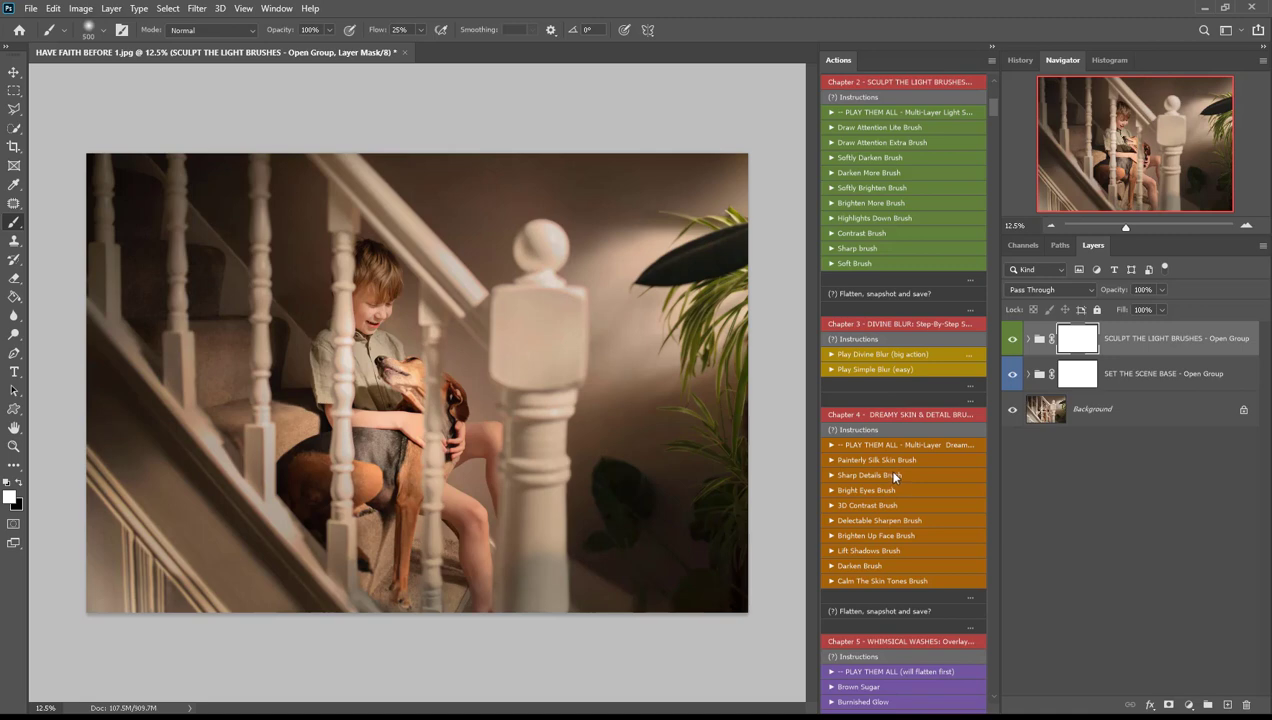
left_click(868, 449)
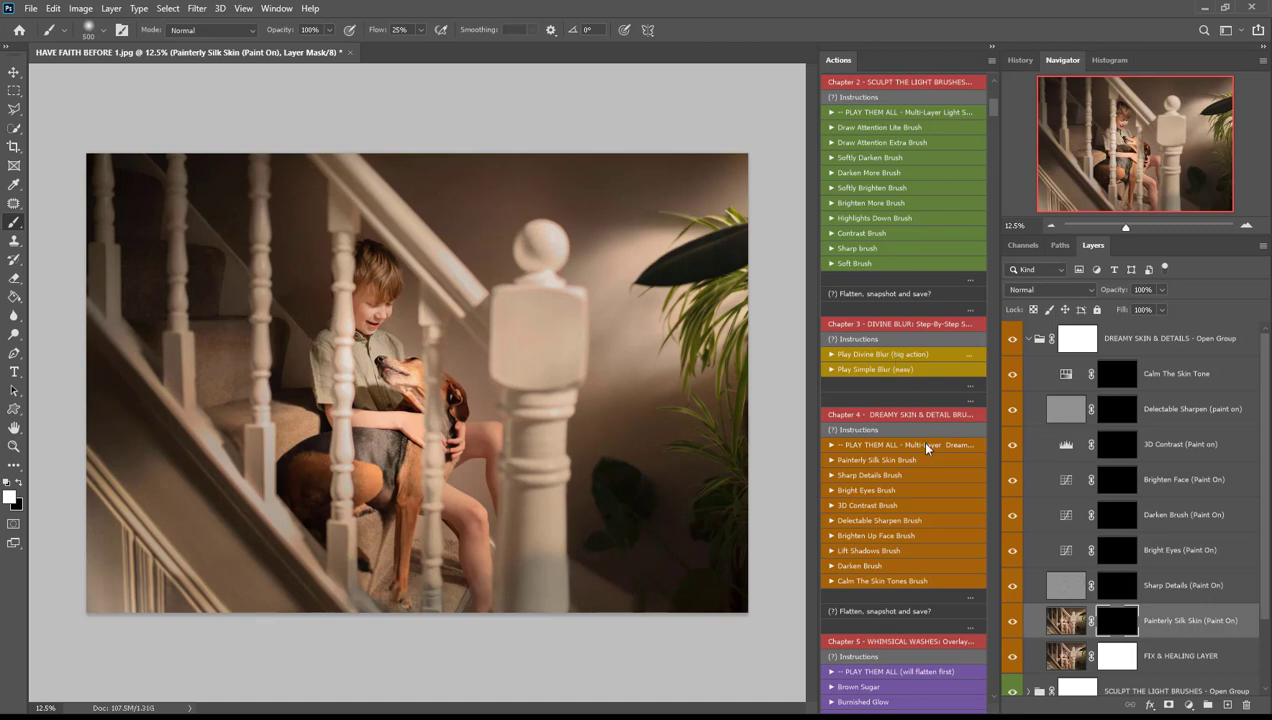
- Reduce the brush to 150 px and paint the Painterly Silk Skin mask over the boy's face and arms
left_click(1112, 382)
scroll(1112, 386, "down", 2)
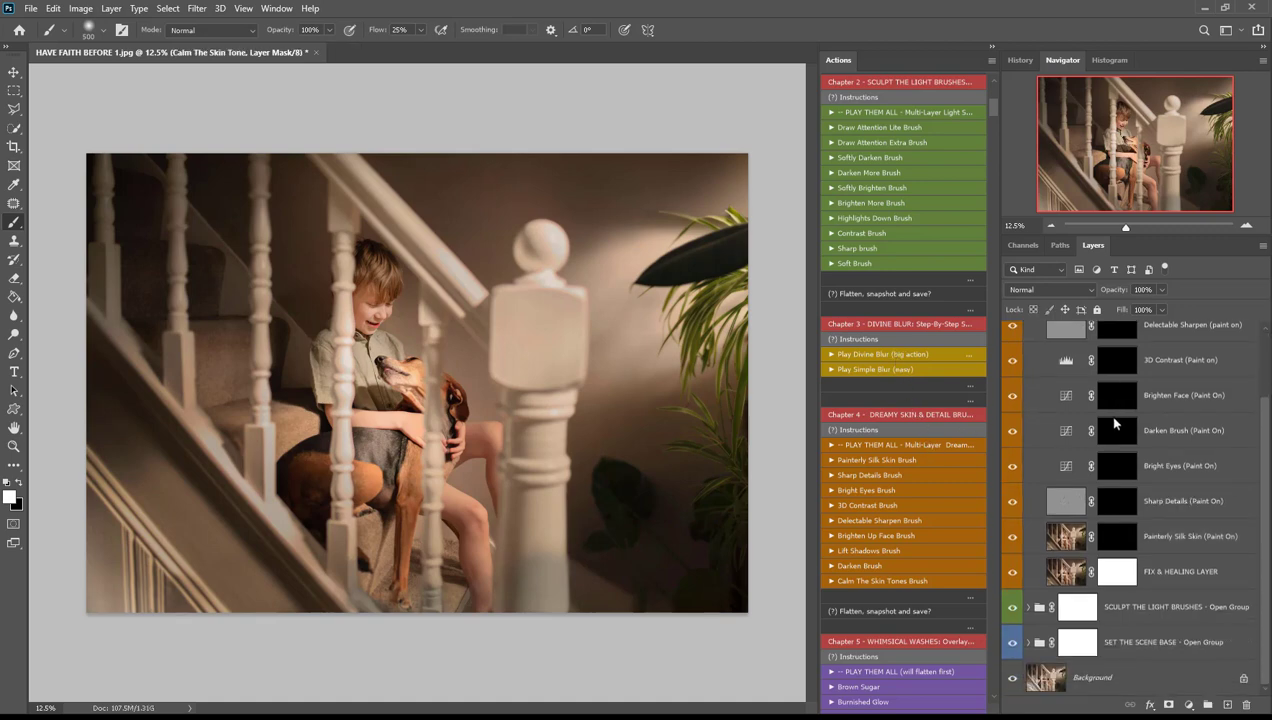
left_click(1099, 541)
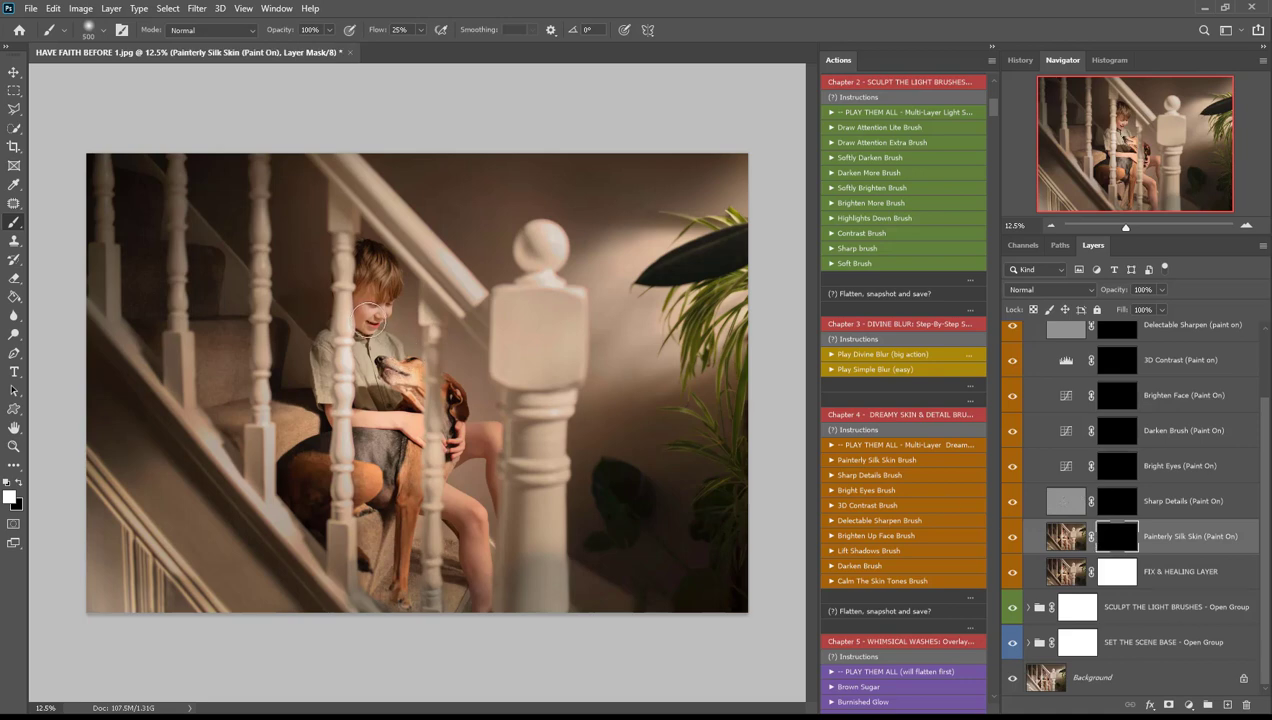
key("z")
left_click_drag(368, 318, 435, 361)
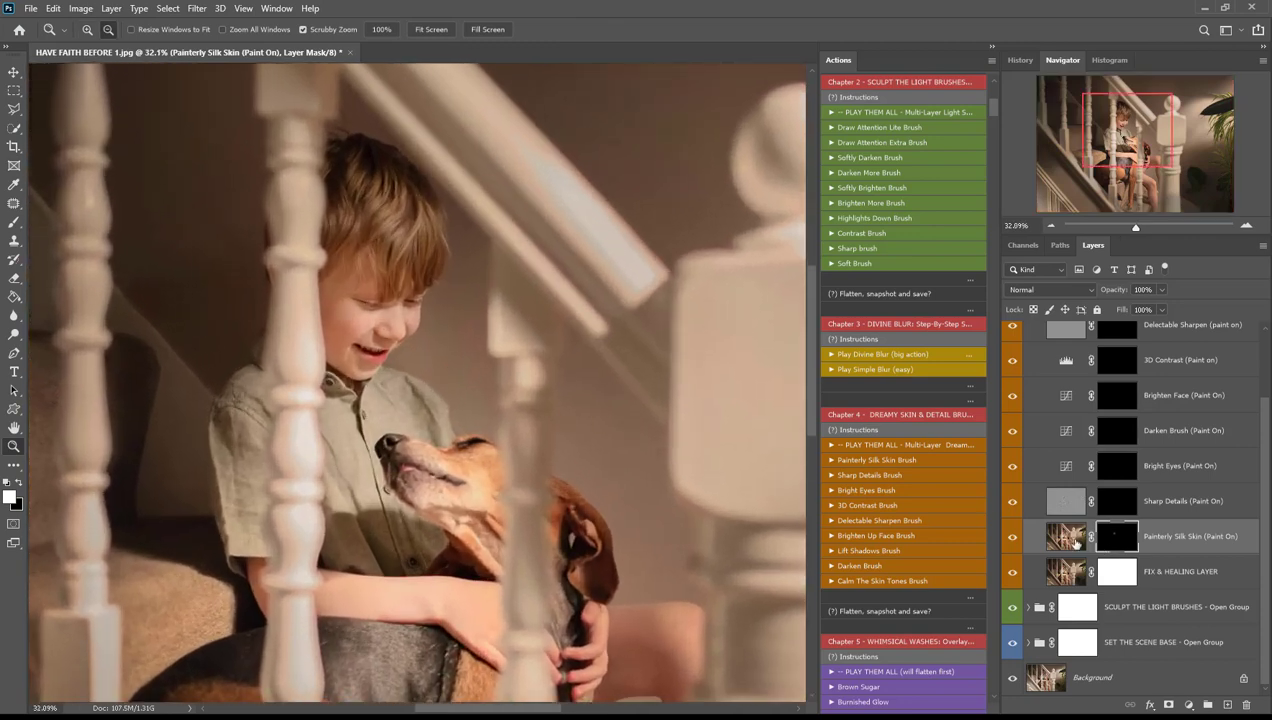
key("b")
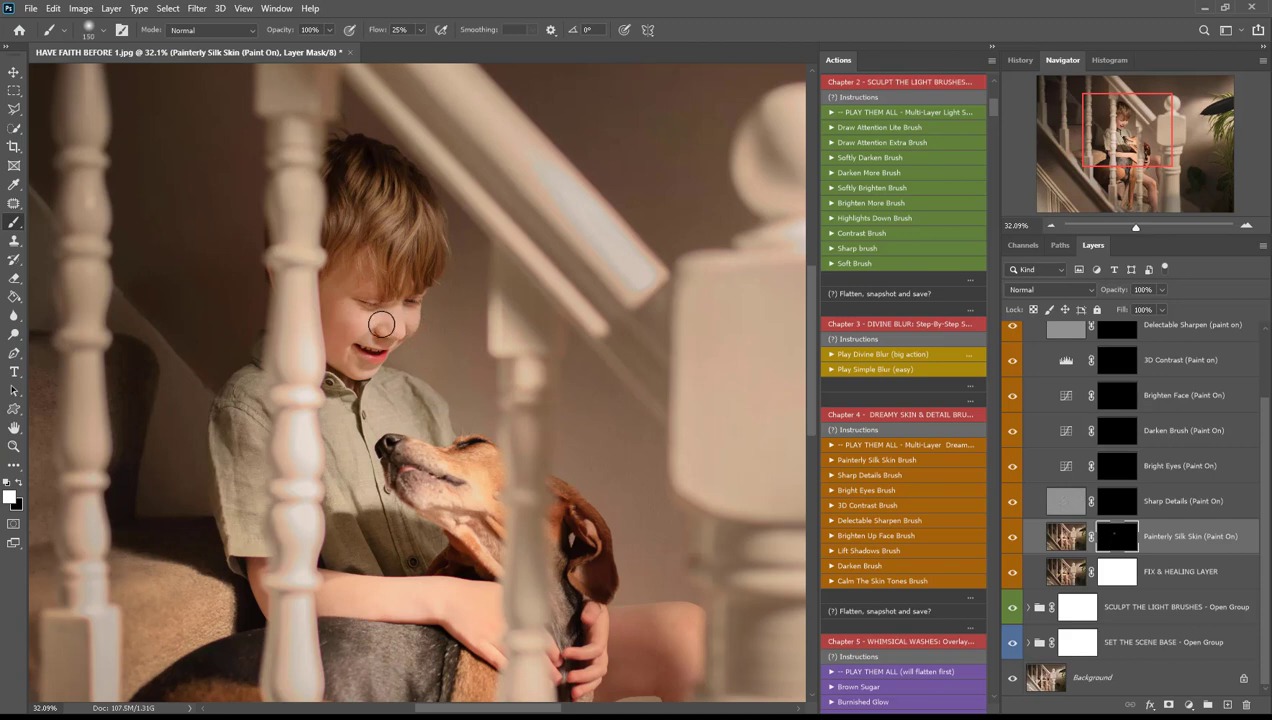
key("bracketleft")
key("bracketleft")
- Paint the Sharp Details mask over the boy's hair and face and the dog's head
left_click(1118, 502)
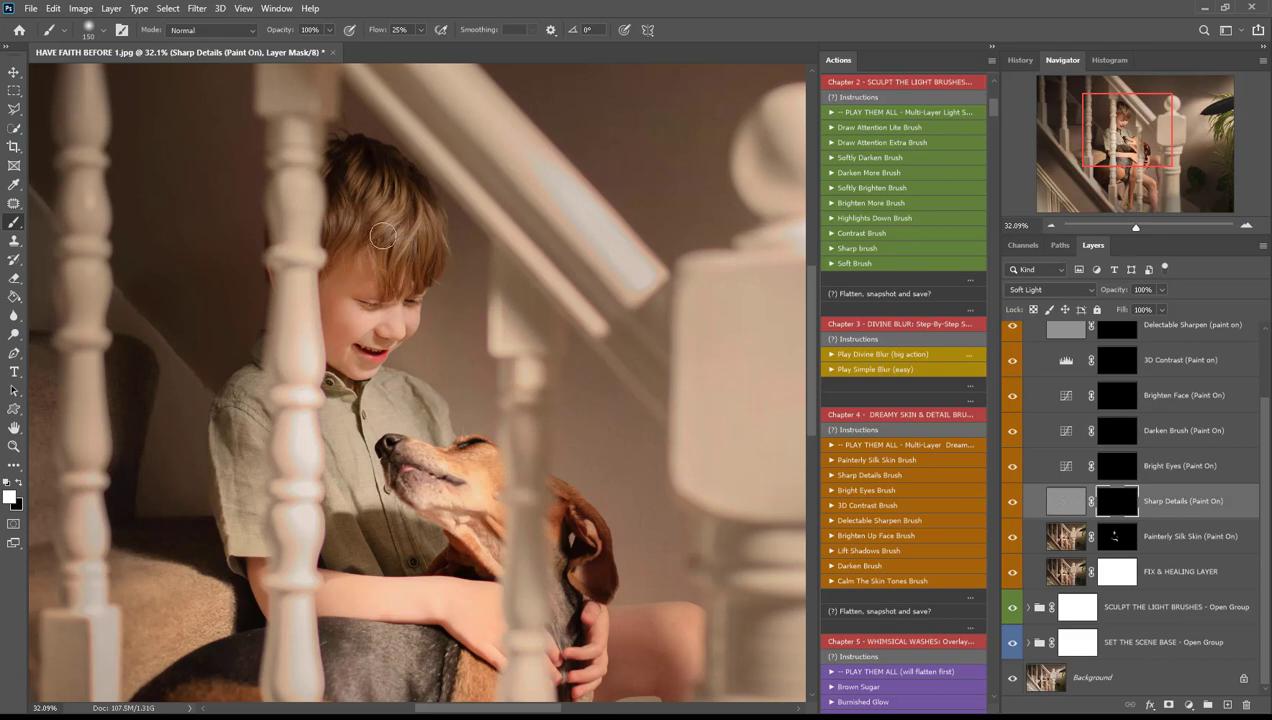
left_click(390, 293)
mouse_move(477, 483)
left_mouse_down()
mouse_move(495, 511)
mouse_move(523, 511)
left_mouse_up()
- Enlarge the brush to 3200 px and paint the Darken Brush mask across the lower part of the photo
left_click(1116, 465)
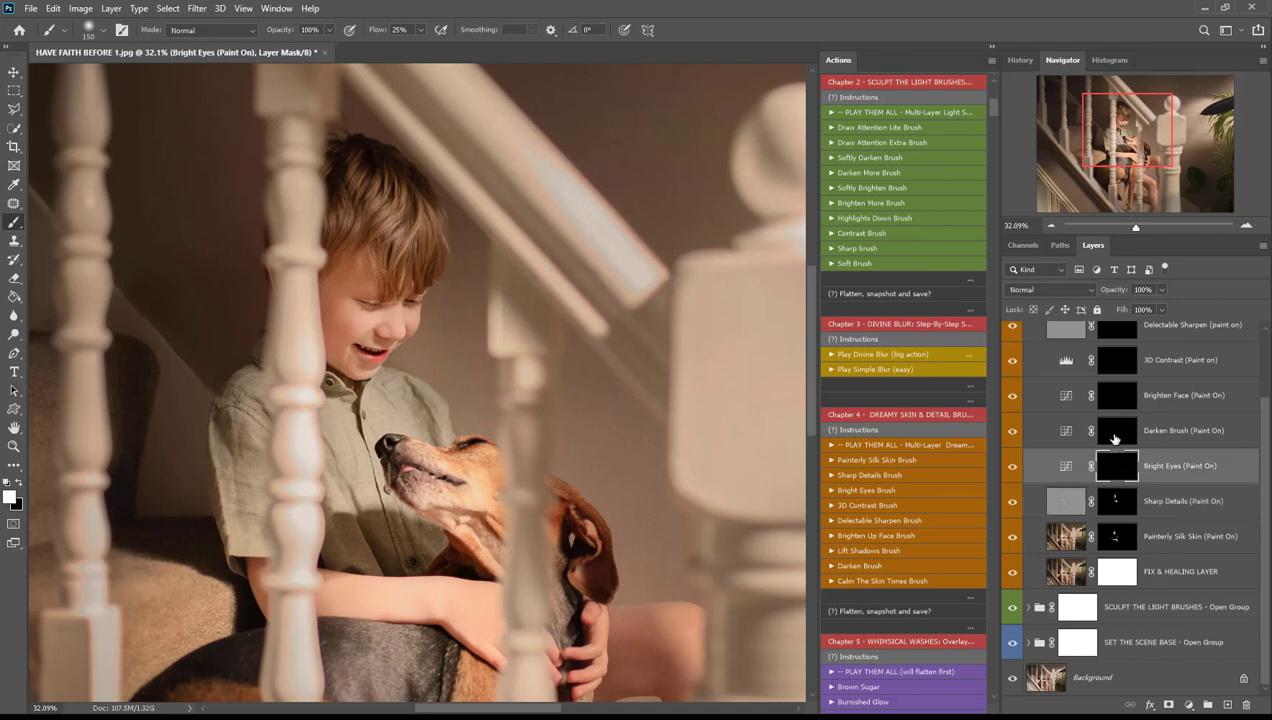
left_click(1116, 430)
key("z")
left_click(427, 501, "alt")
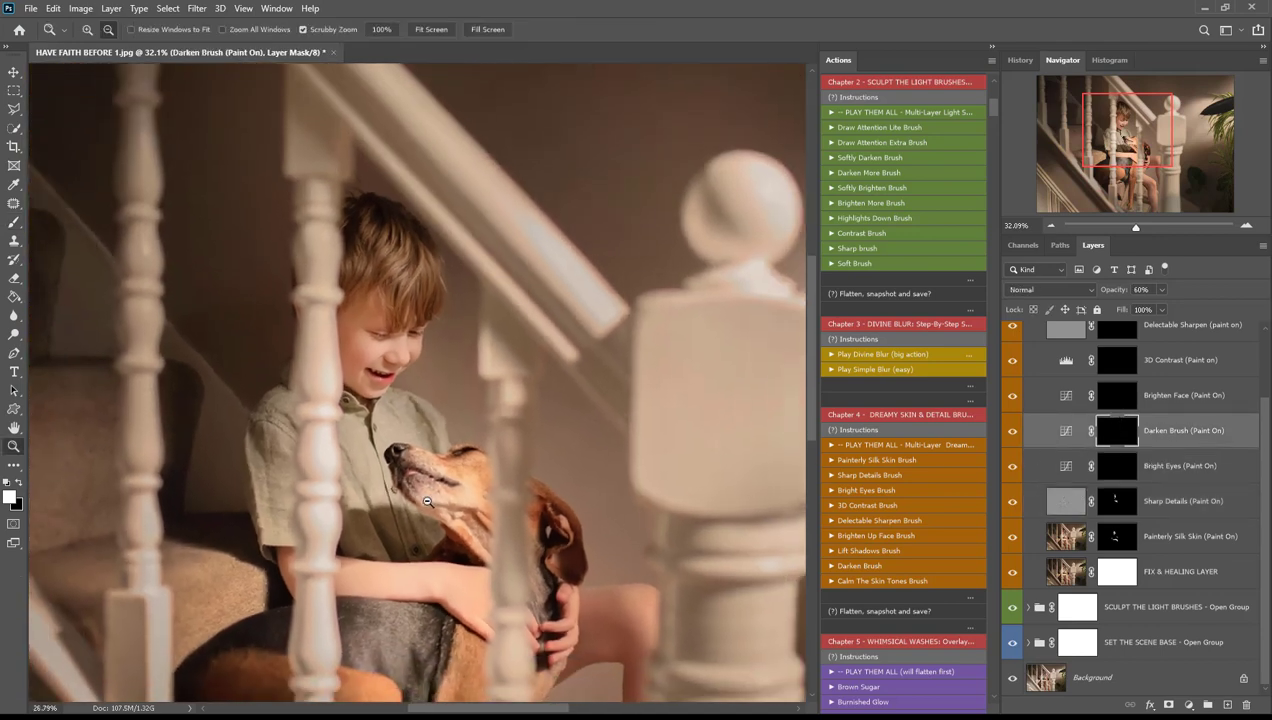
left_click_drag(427, 501, 435, 491)
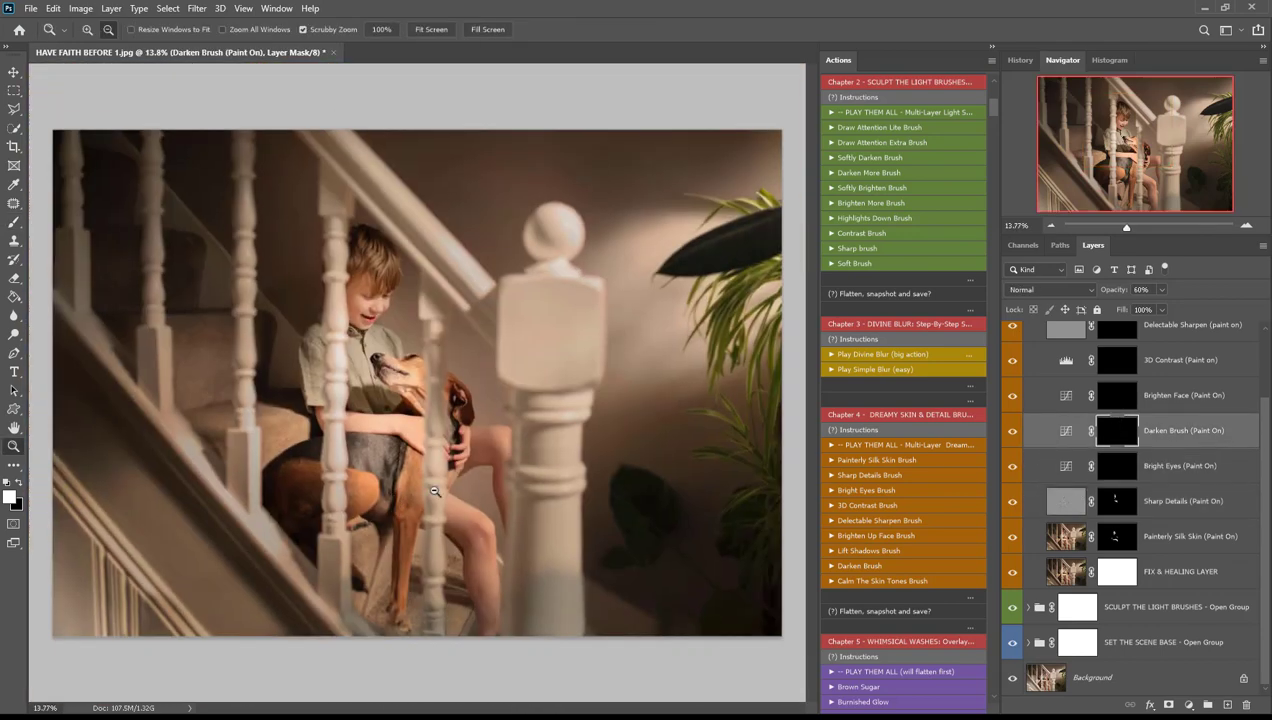
key("b")
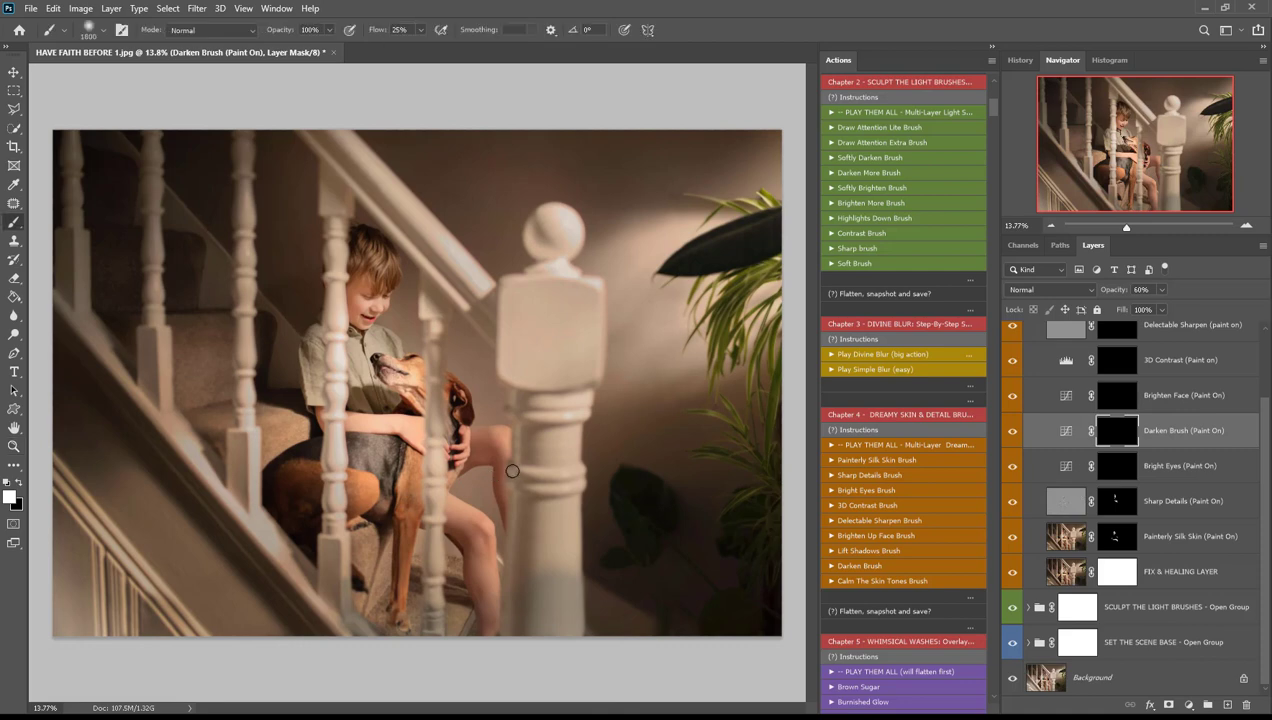
key("bracketright")
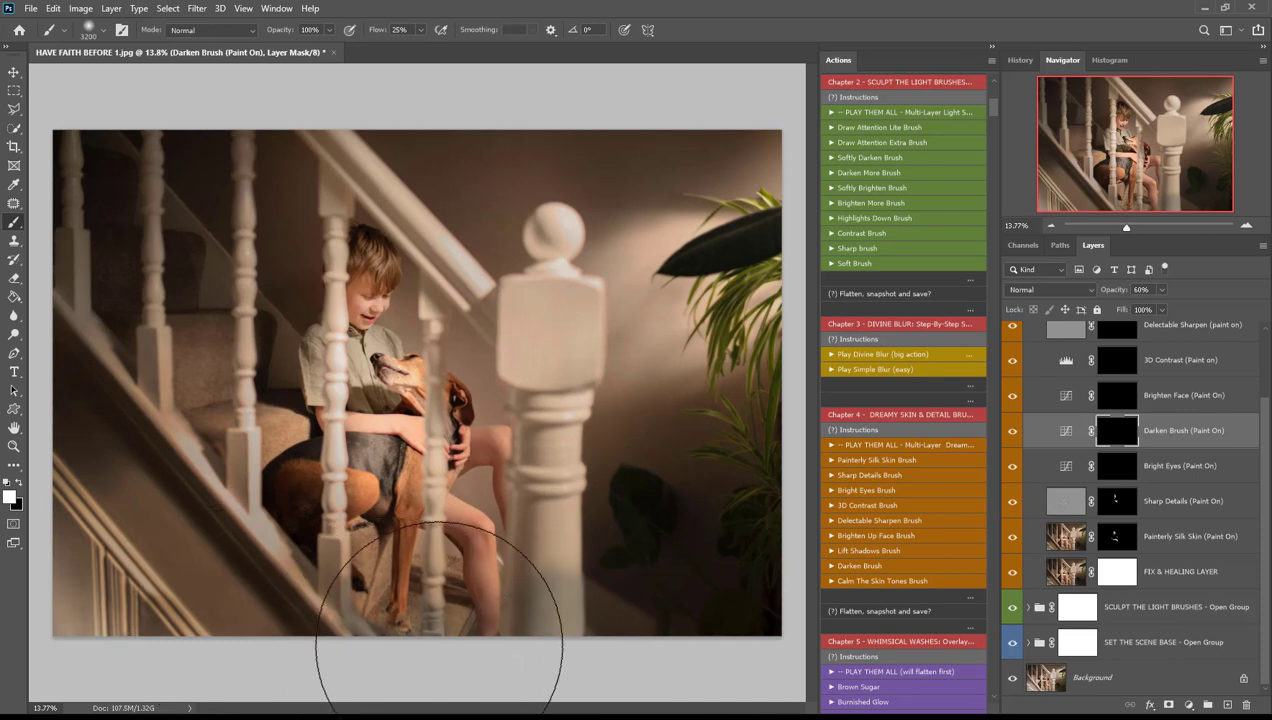
left_click_drag(298, 550, 585, 534)
- Paint the Brighten Face mask over the light on the upper-right wall and plant, and the 3D Contrast mask over the boy and dog
key("alt+bracketright")
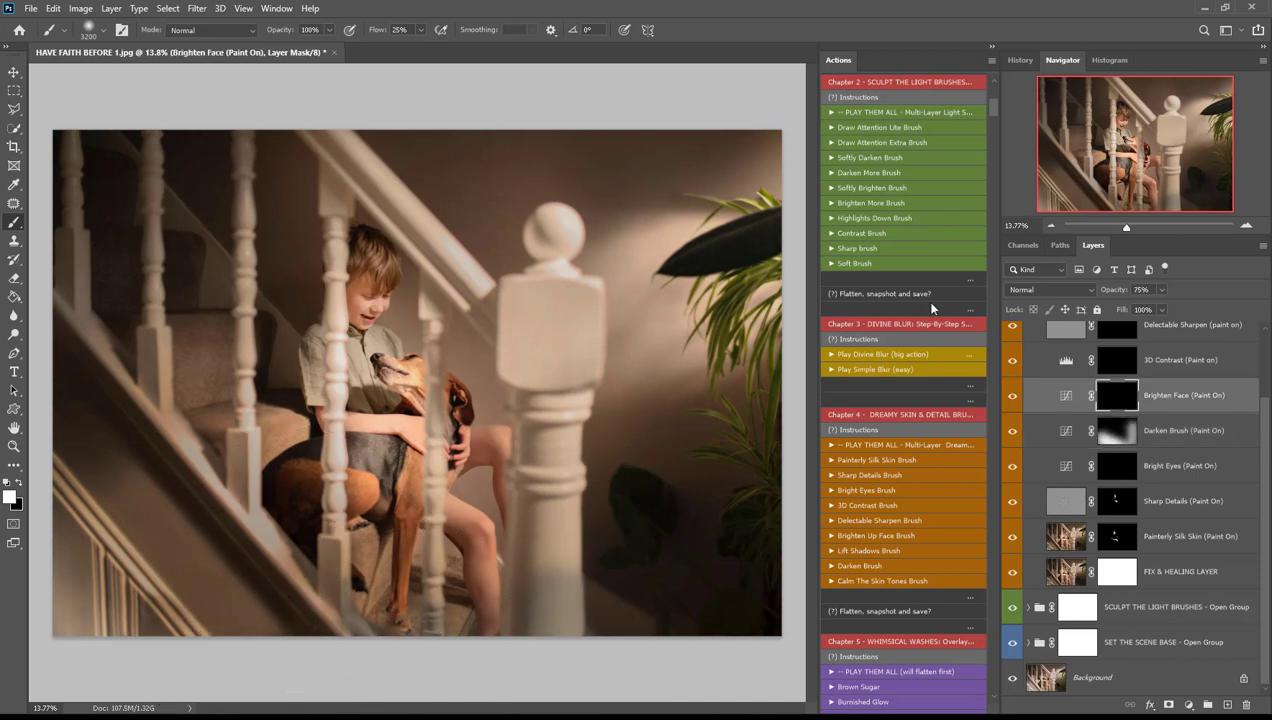
mouse_move(734, 188)
left_mouse_down()
mouse_move(677, 198)
mouse_move(687, 193)
left_mouse_up()
key("alt+bracketright")
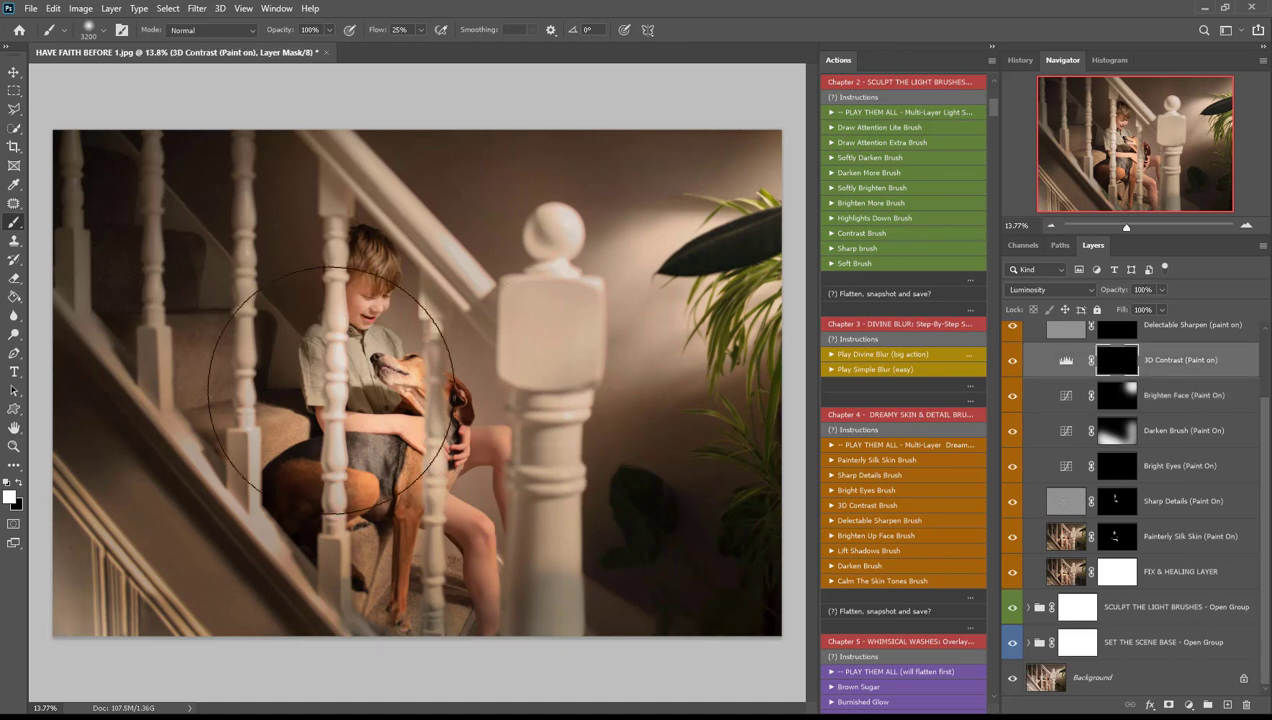
mouse_move(360, 350)
left_mouse_down()
mouse_move(454, 369)
mouse_move(432, 284)
mouse_move(420, 360)
left_mouse_up()
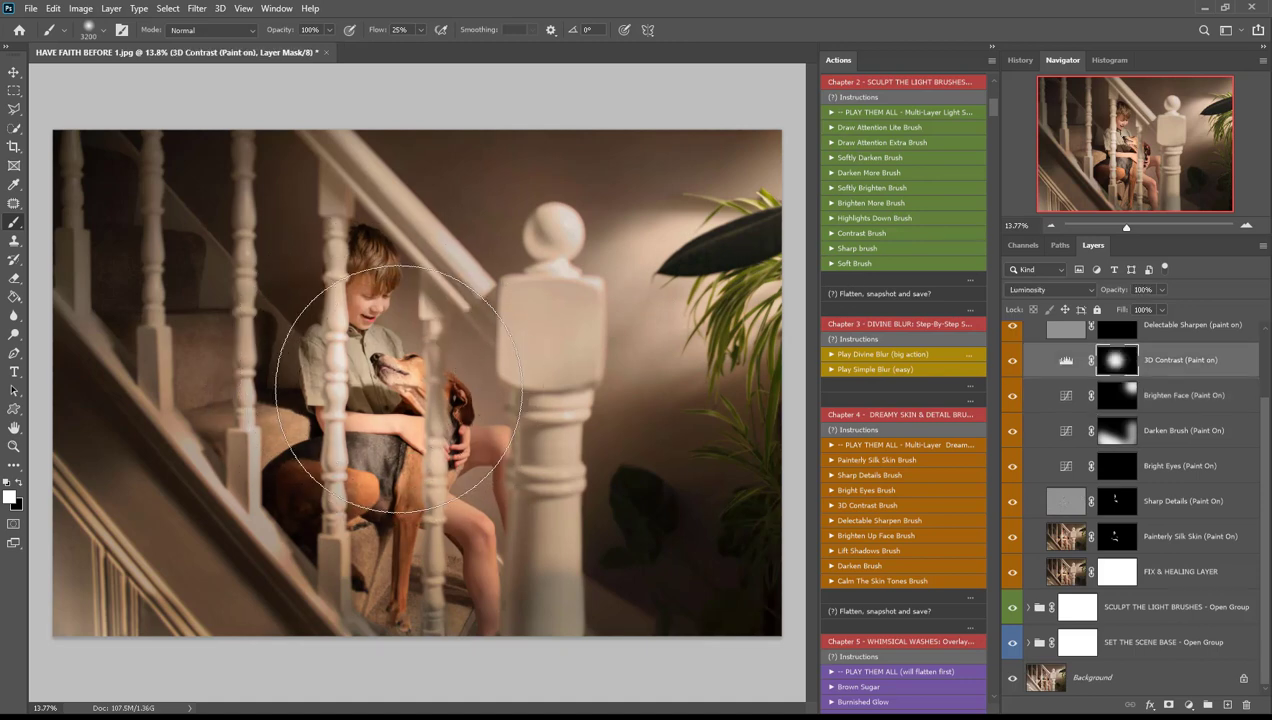
- Reduce the brush to 500 px and paint the Delectable Sharpen mask over the boy's shirt and the dog's head
key("alt+bracketright")
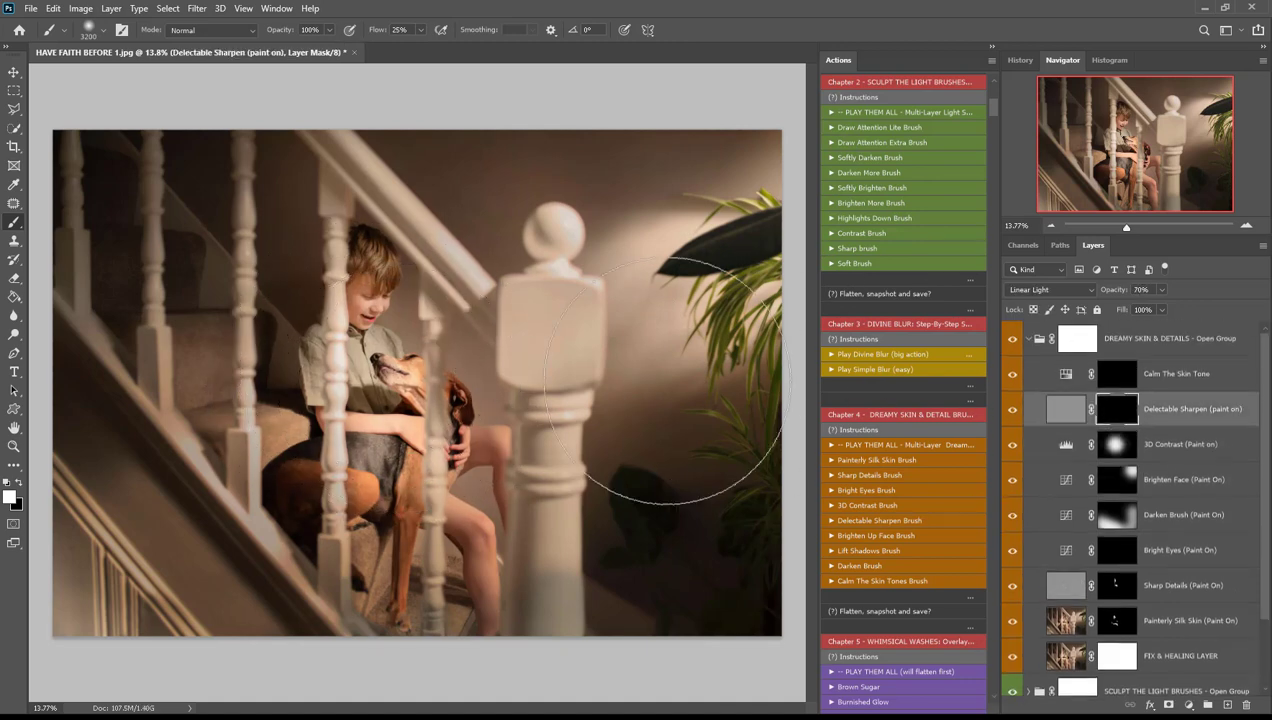
key("bracketleft")
key("bracketleft")
key("bracketleft")
key("bracketleft")
key("bracketleft")
key("bracketleft")
key("bracketleft")
key("bracketleft")
key("bracketleft")
key("bracketleft")
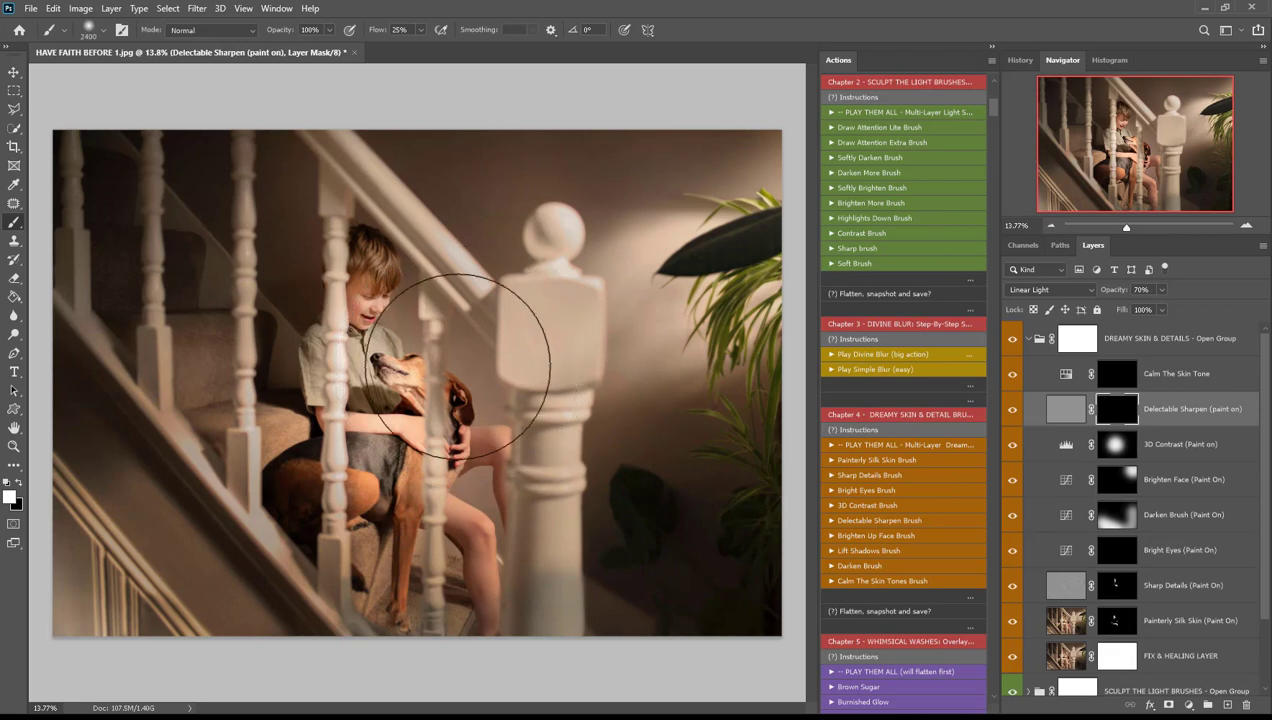
mouse_move(388, 372)
left_mouse_down()
mouse_move(405, 378)
mouse_move(396, 370)
mouse_move(374, 395)
left_mouse_up()
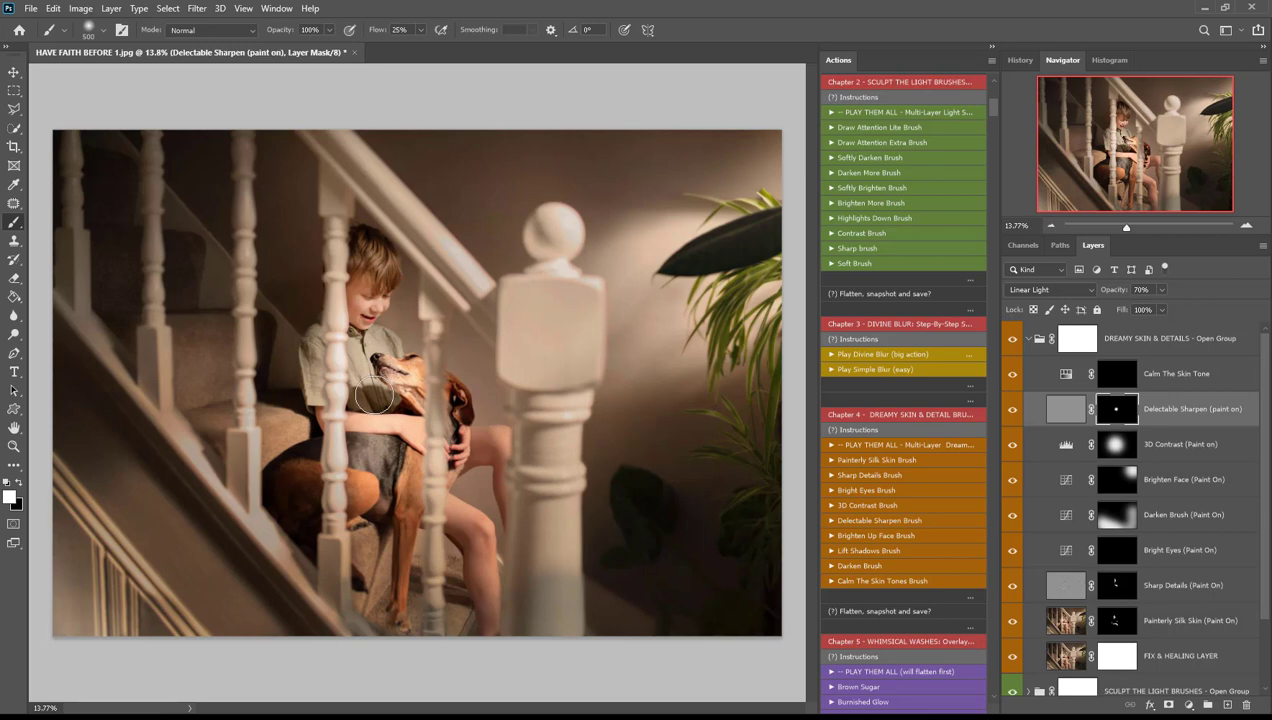
- Collapse the DREAMY SKIN & DETAILS group and toggle its visibility to compare the photo with and without it
left_click(1118, 374)
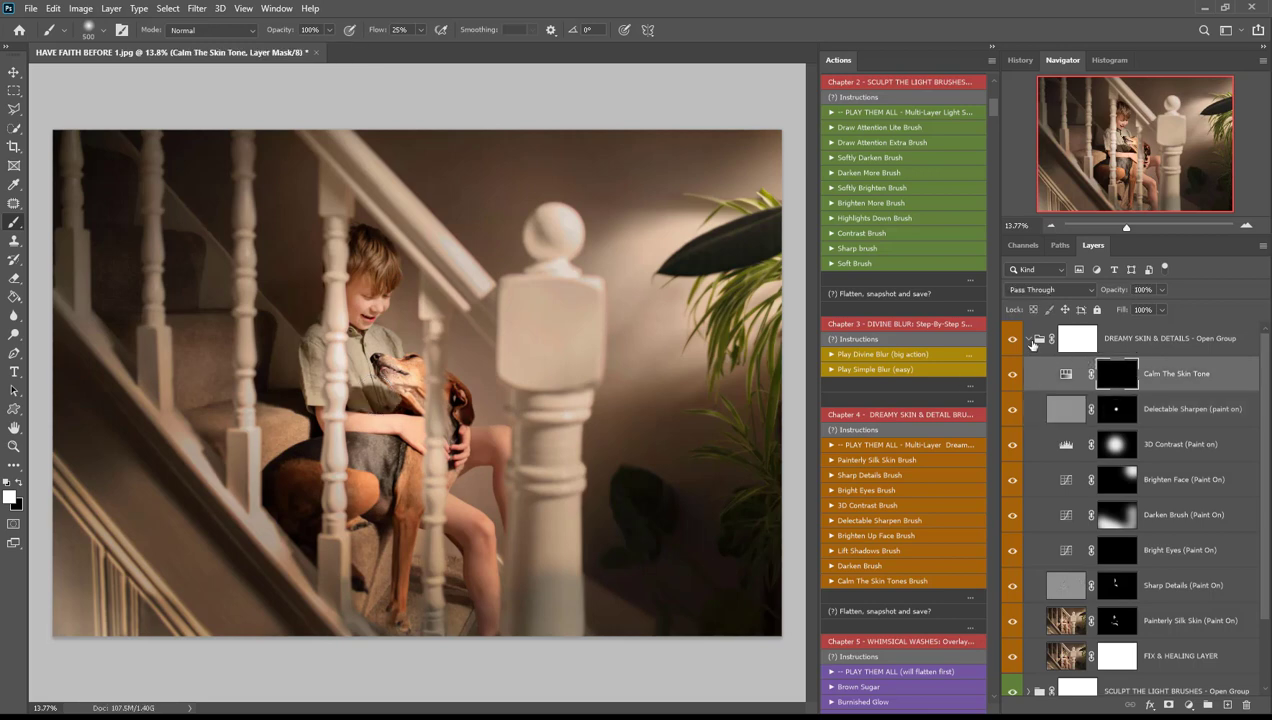
left_click(1030, 341)
left_click(1013, 341)
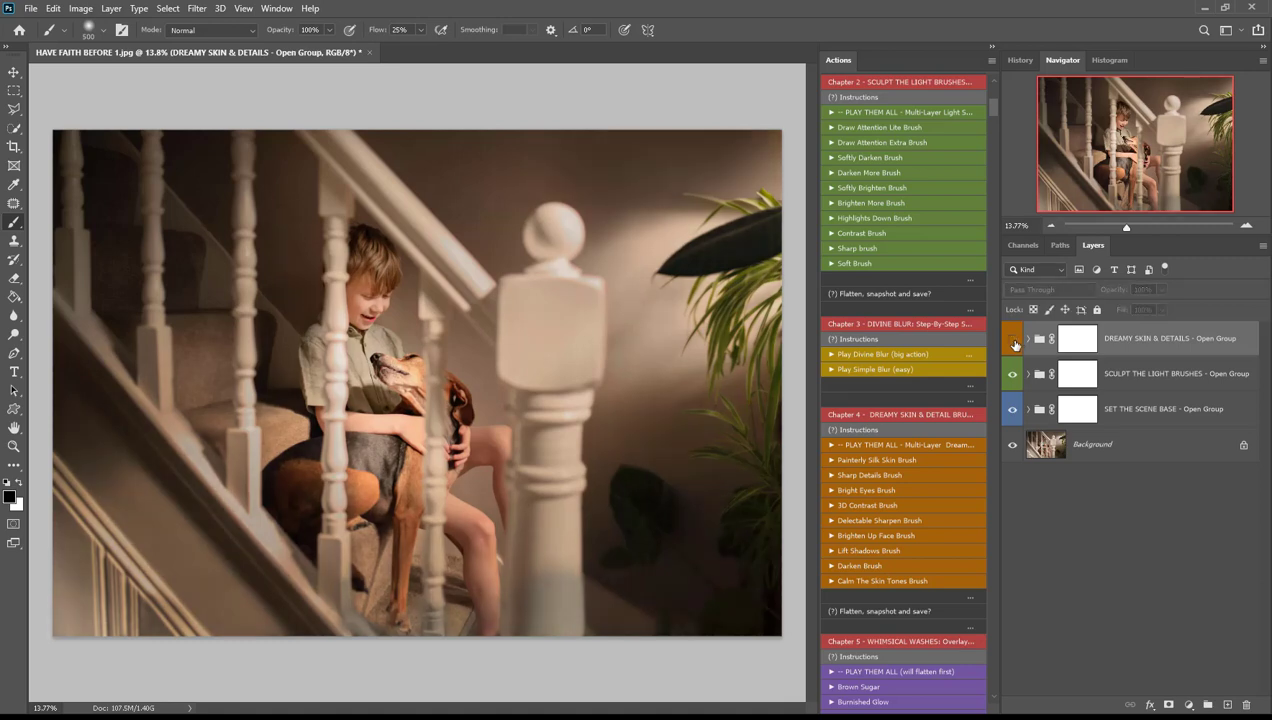
left_click(1013, 341)
left_click(1013, 341)
left_click(1013, 341)
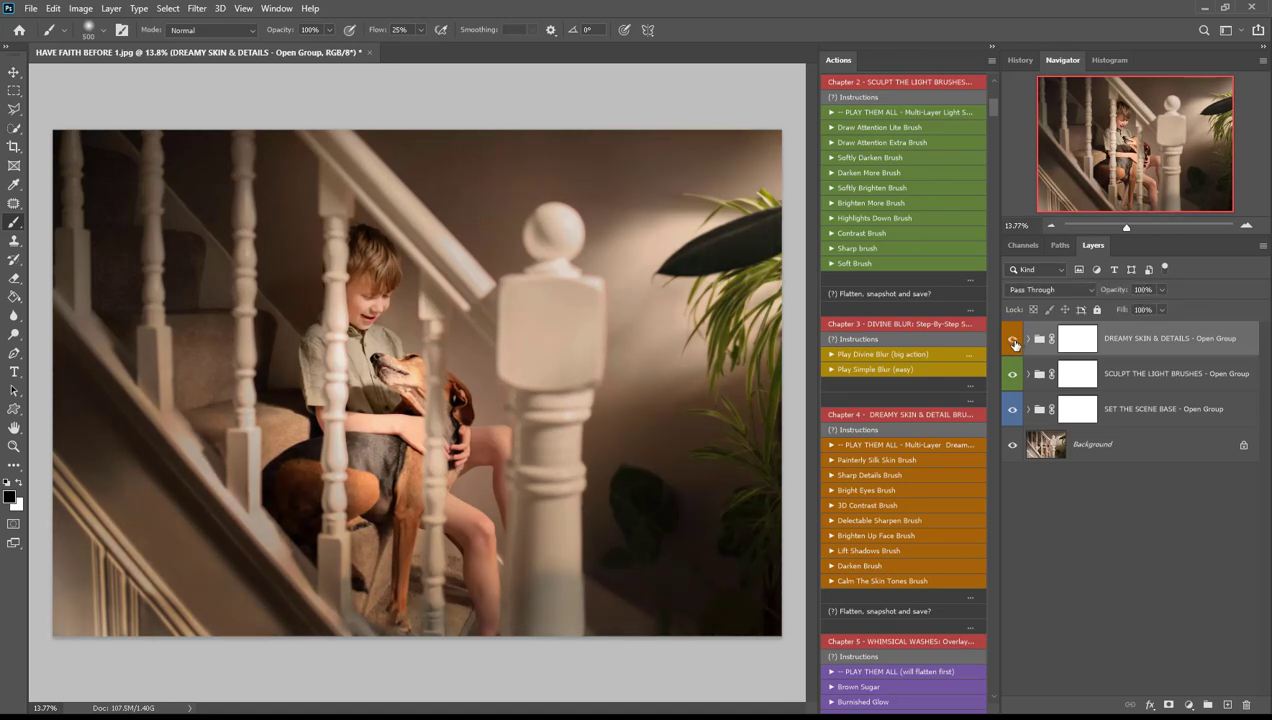
- Run the Brown Sugar action from Chapter 5 and lower its layer opacity to 27%
scroll(900, 437, "down", 5)
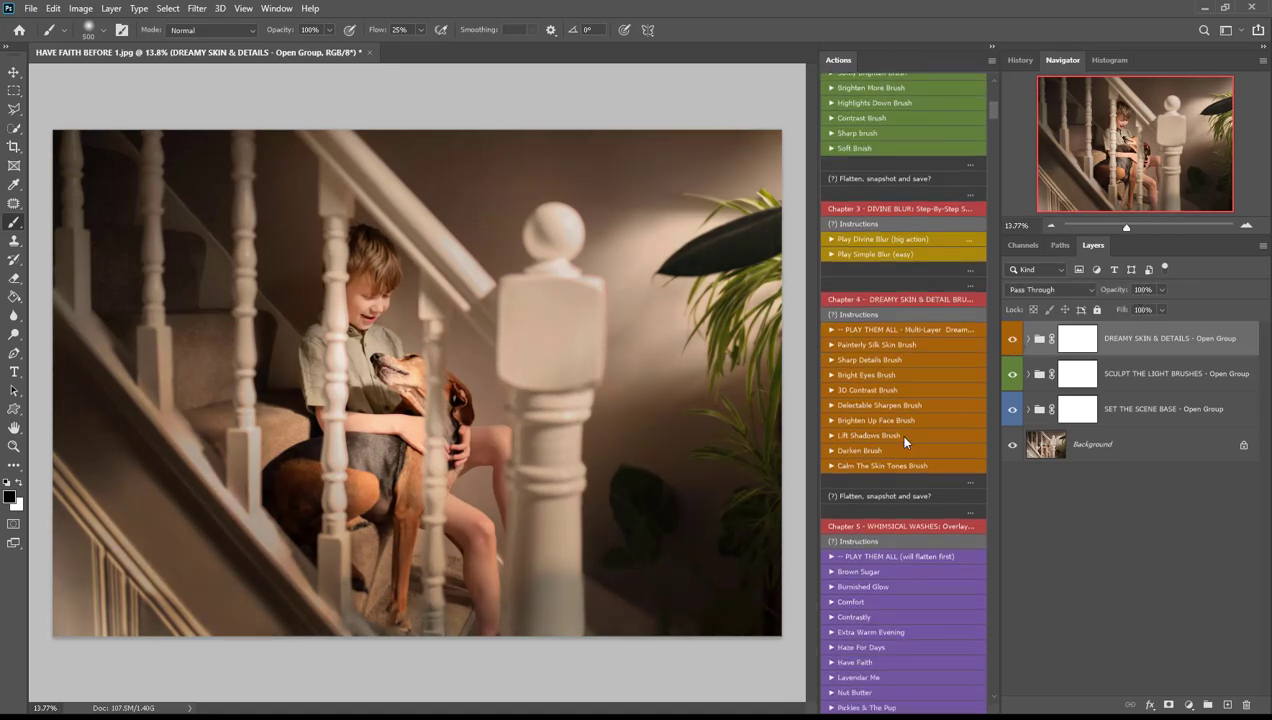
scroll(905, 442, "down", 2)
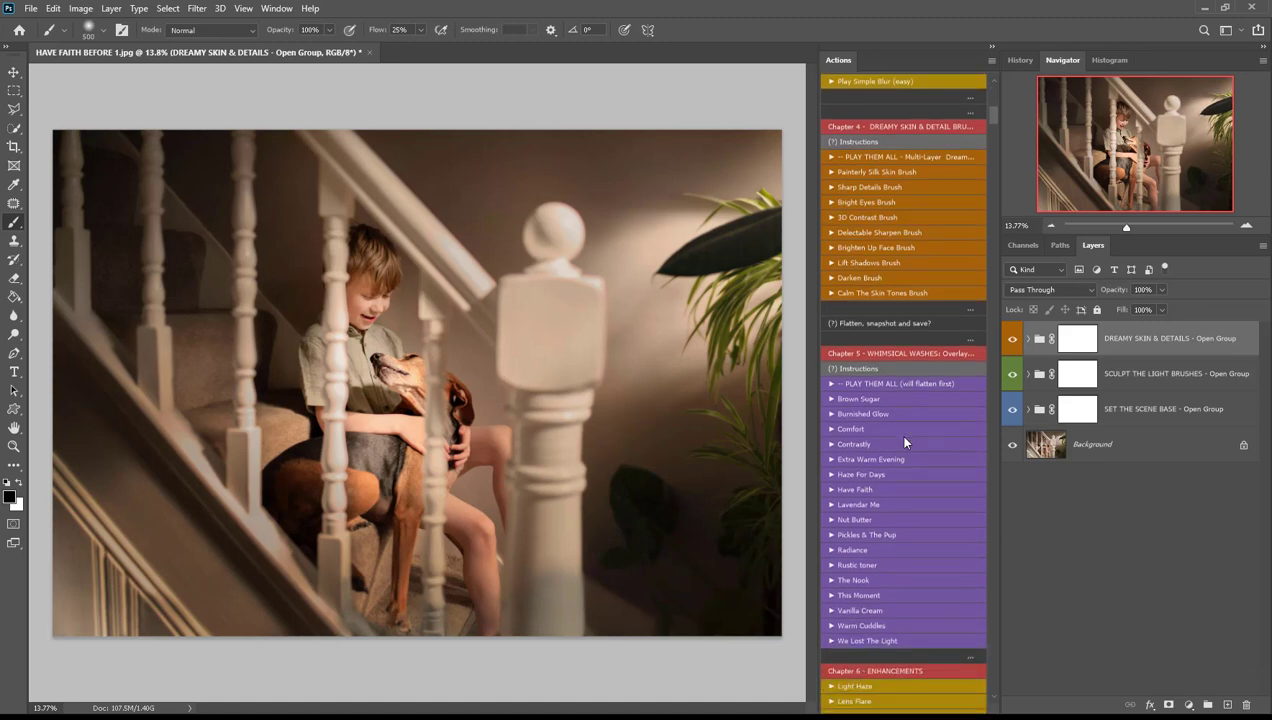
scroll(900, 437, "down", 1)
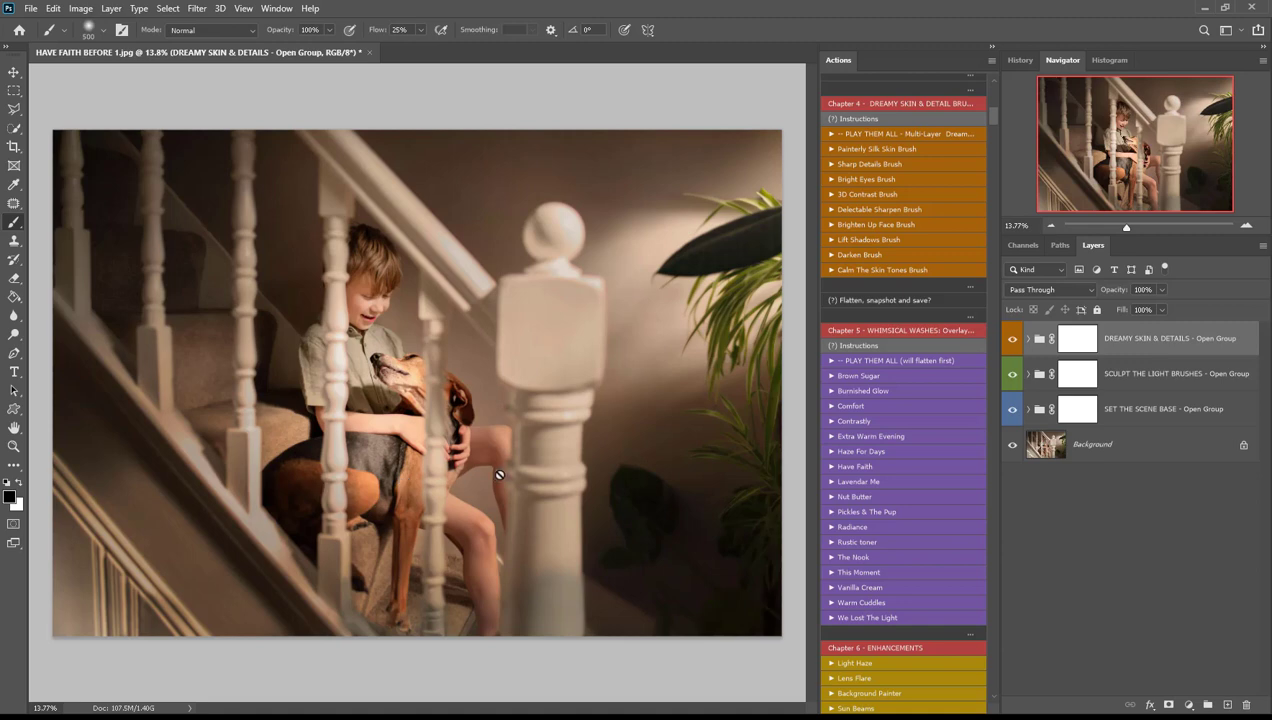
left_click(869, 375)
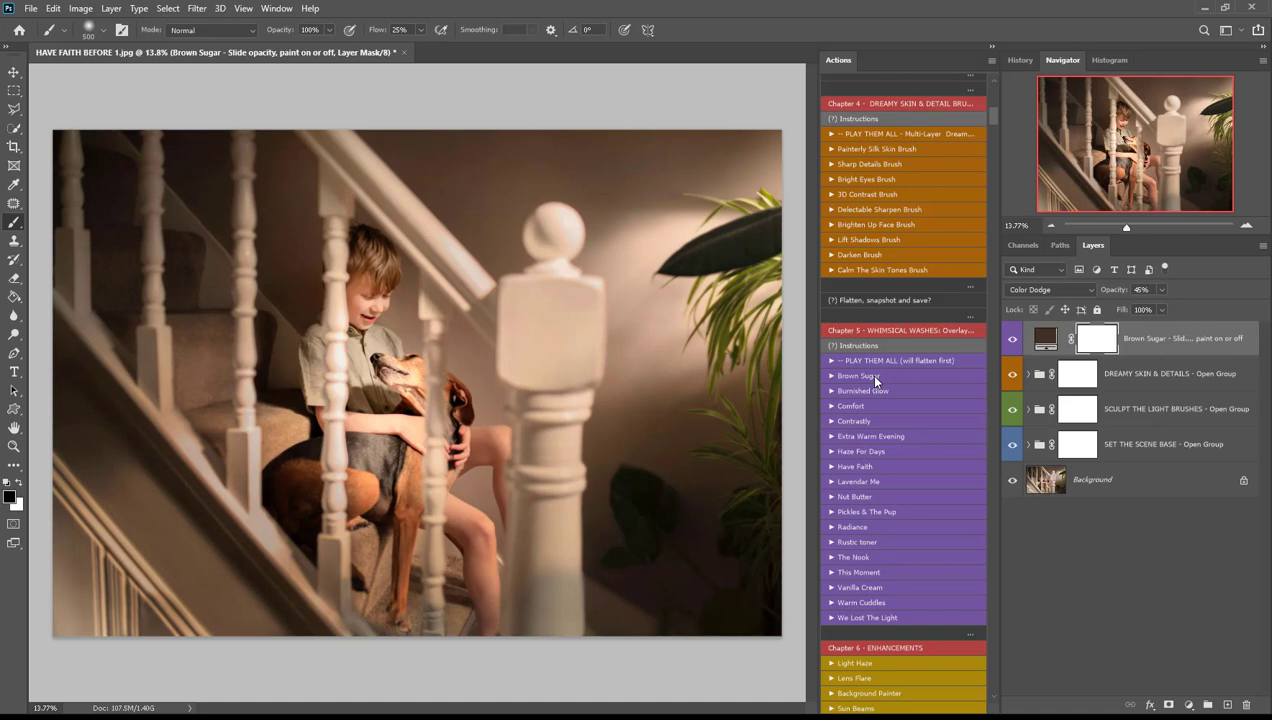
left_click(1161, 291)
left_click_drag(1160, 309, 1146, 310)
- Run the Extra Warm Evening action and mask its effect off the boy and dog with a 1500 px black brush
left_click(909, 437)
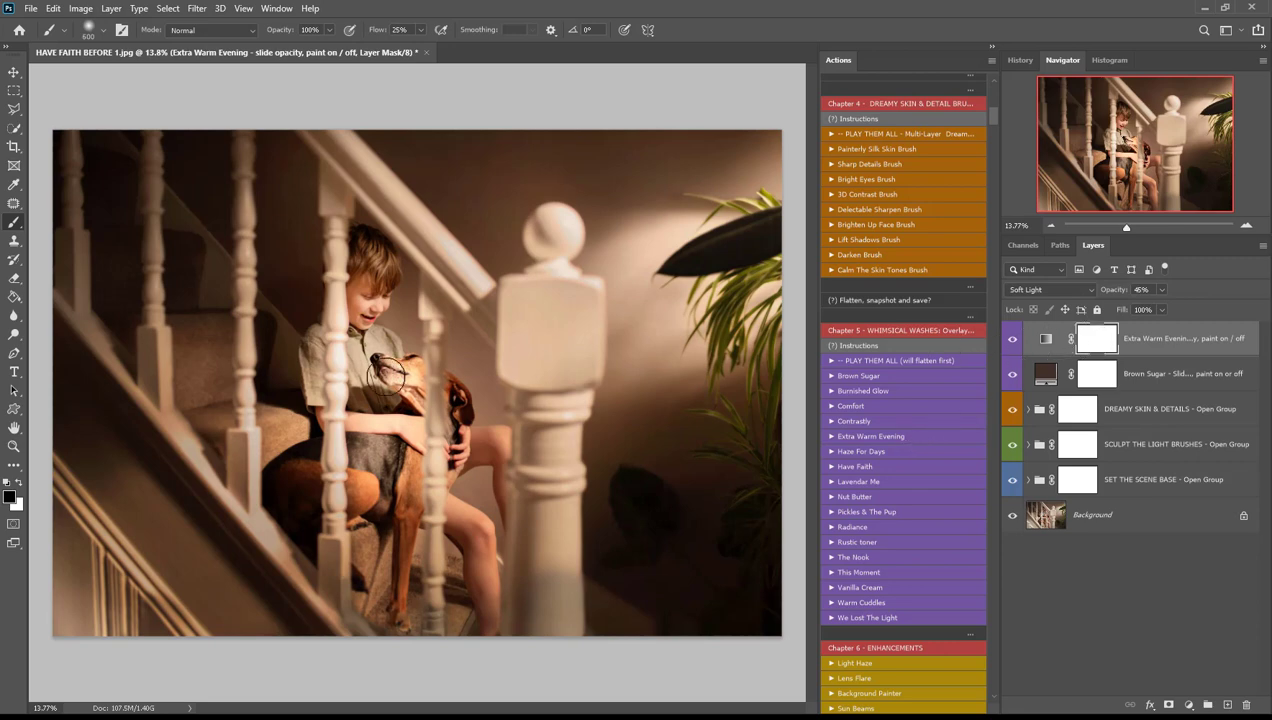
key("]")
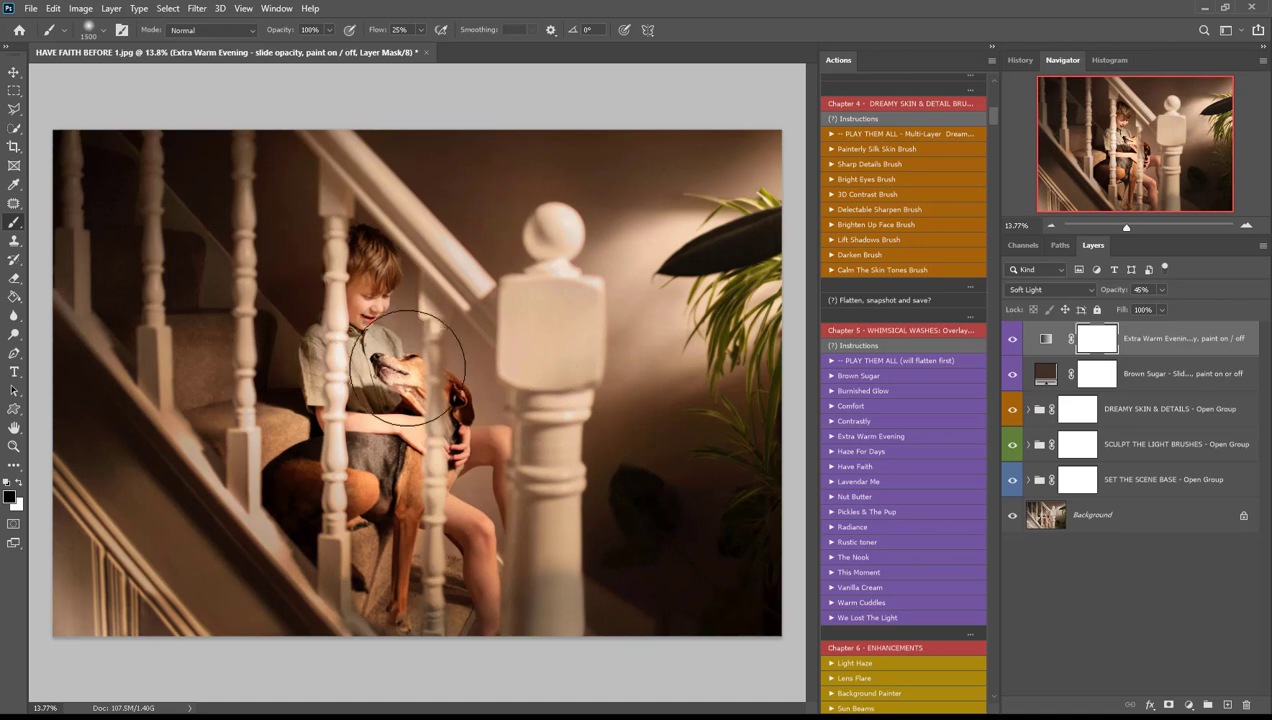
left_click_drag(385, 465, 400, 490)
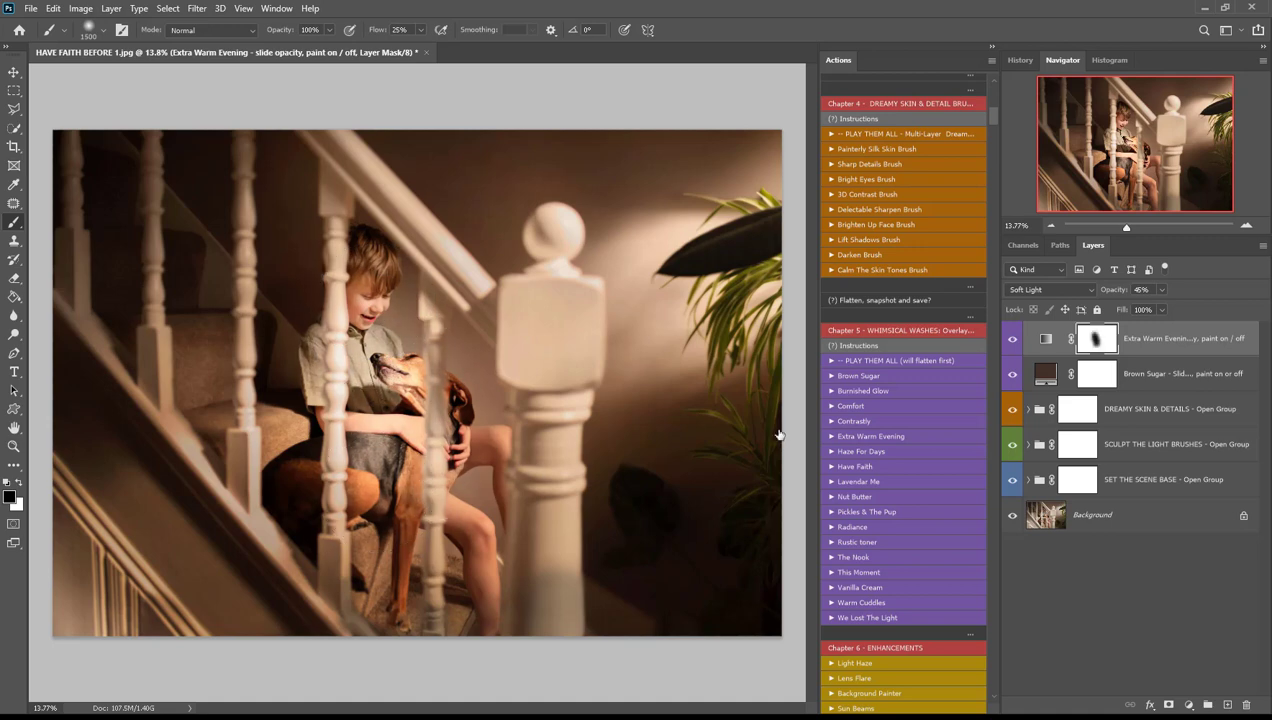
- Mask the Brown Sugar effect off the boy and dog with the black brush
left_click(1096, 374)
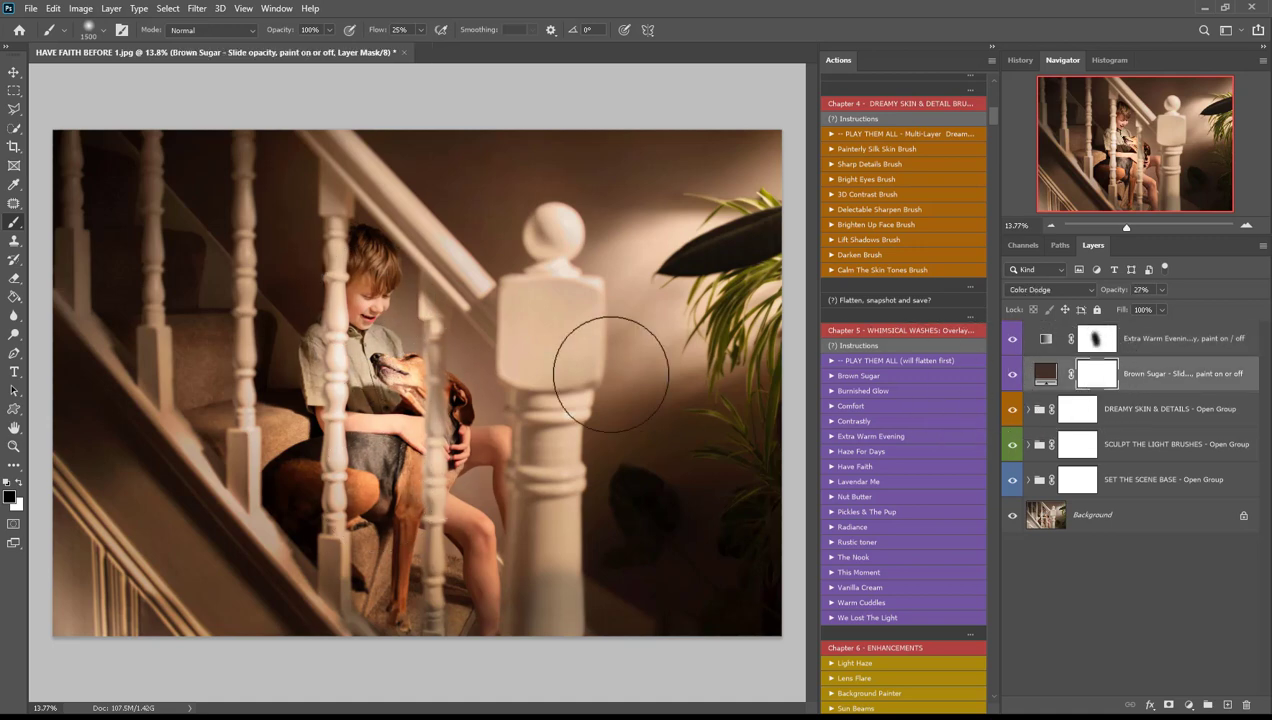
left_click(390, 371)
mouse_move(390, 371)
left_mouse_down()
mouse_move(380, 292)
mouse_move(355, 543)
mouse_move(416, 306)
mouse_move(387, 524)
mouse_move(399, 277)
mouse_move(393, 508)
mouse_move(396, 392)
mouse_move(400, 478)
left_mouse_up()
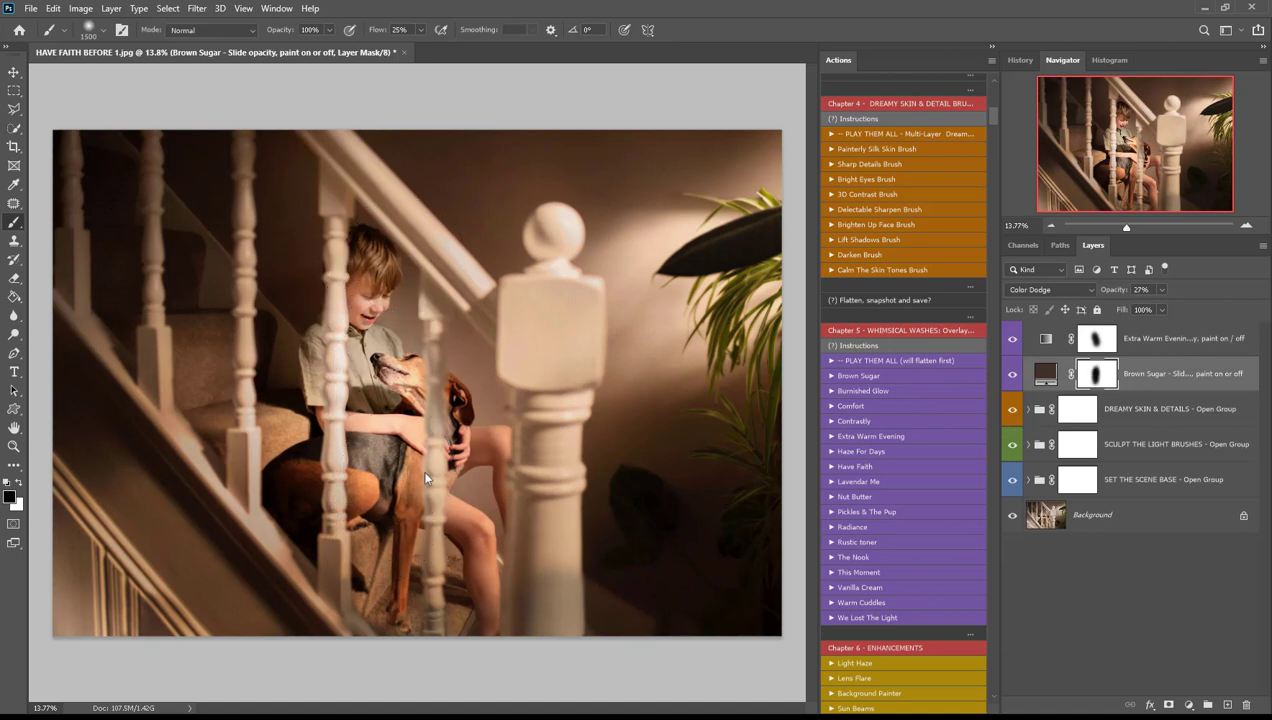
- Run the This Moment action, compare with and without it, and mask its effect off the boy and dog with the black brush
left_click(881, 573)
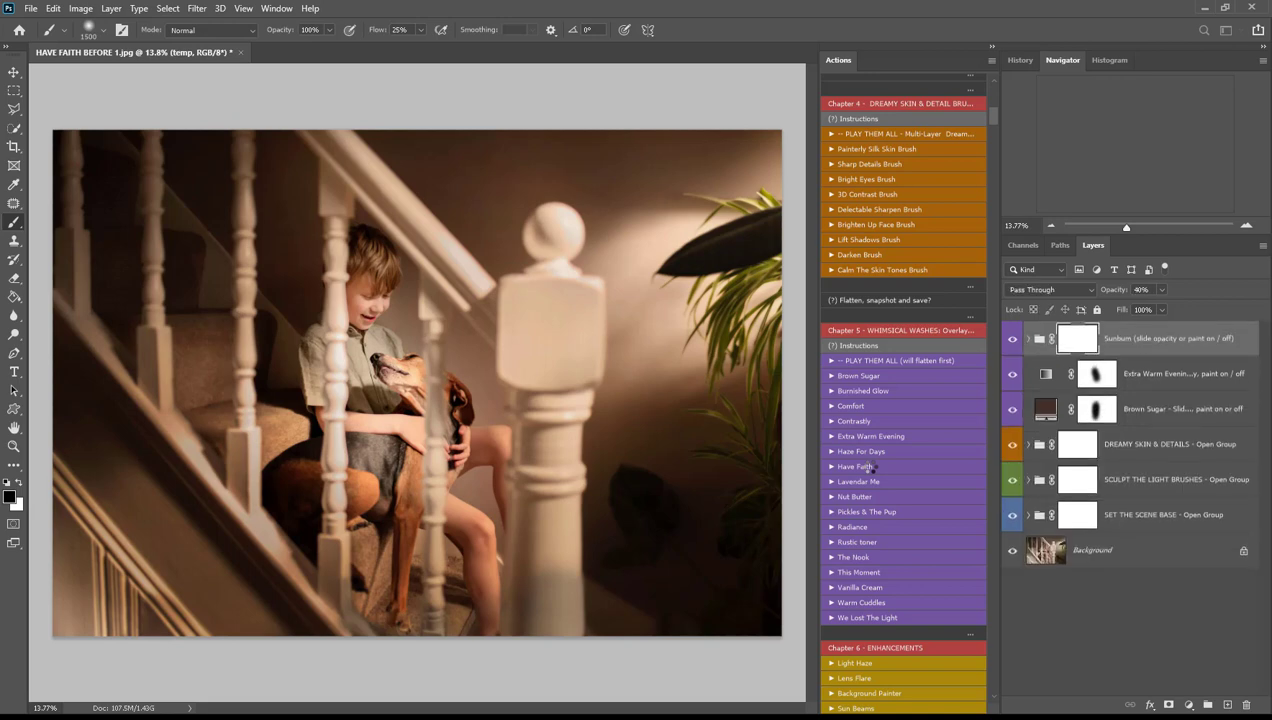
left_click(1013, 340)
left_click(1013, 340)
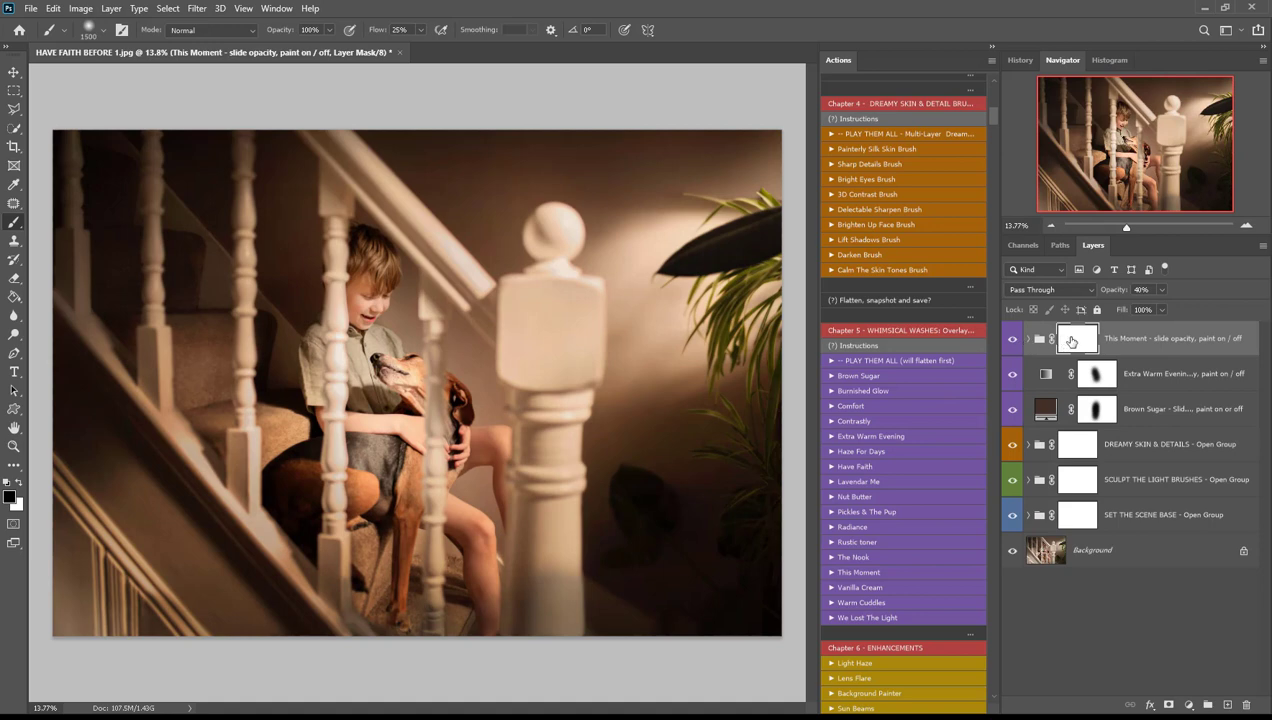
left_click(1064, 340)
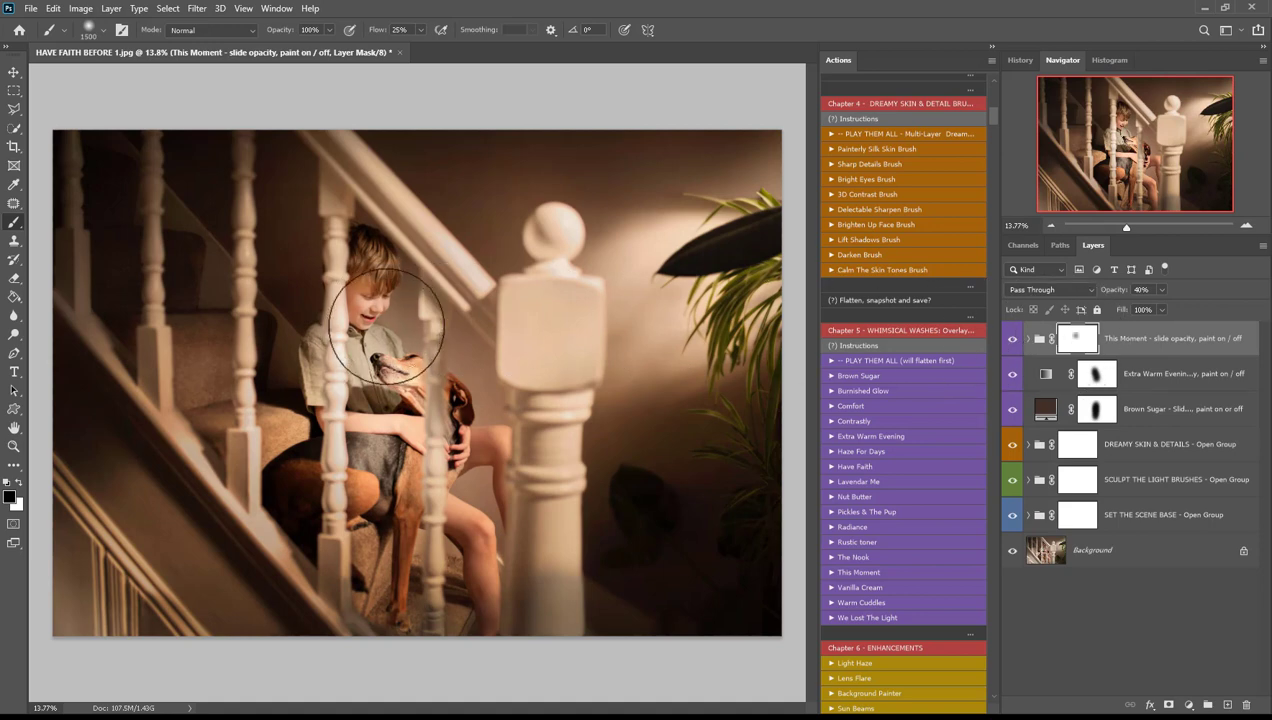
mouse_move(383, 377)
left_mouse_down()
mouse_move(392, 372)
mouse_move(383, 389)
mouse_move(397, 383)
mouse_move(400, 440)
left_mouse_up()
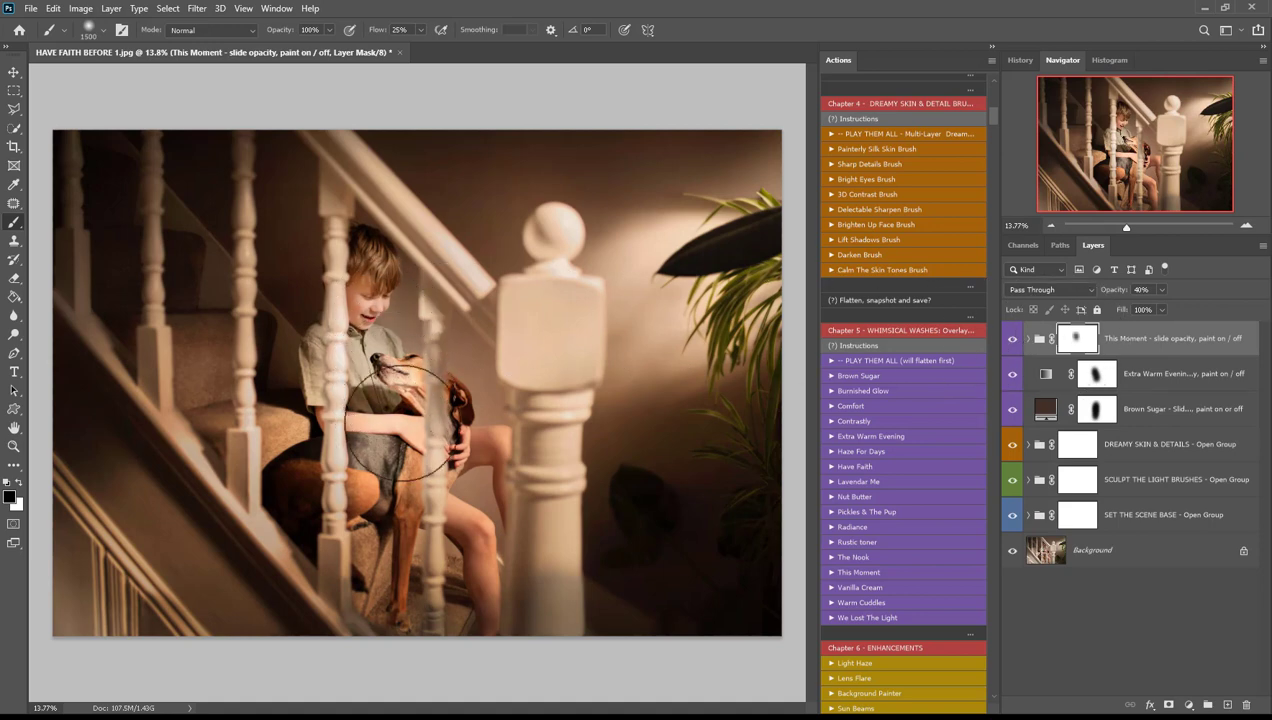
- Run the Darken Edges action from Chapter 6 and clear its darkening from the middle of the photo with a 2000 px black brush
scroll(900, 481, "down", 1)
scroll(900, 478, "down", 5)
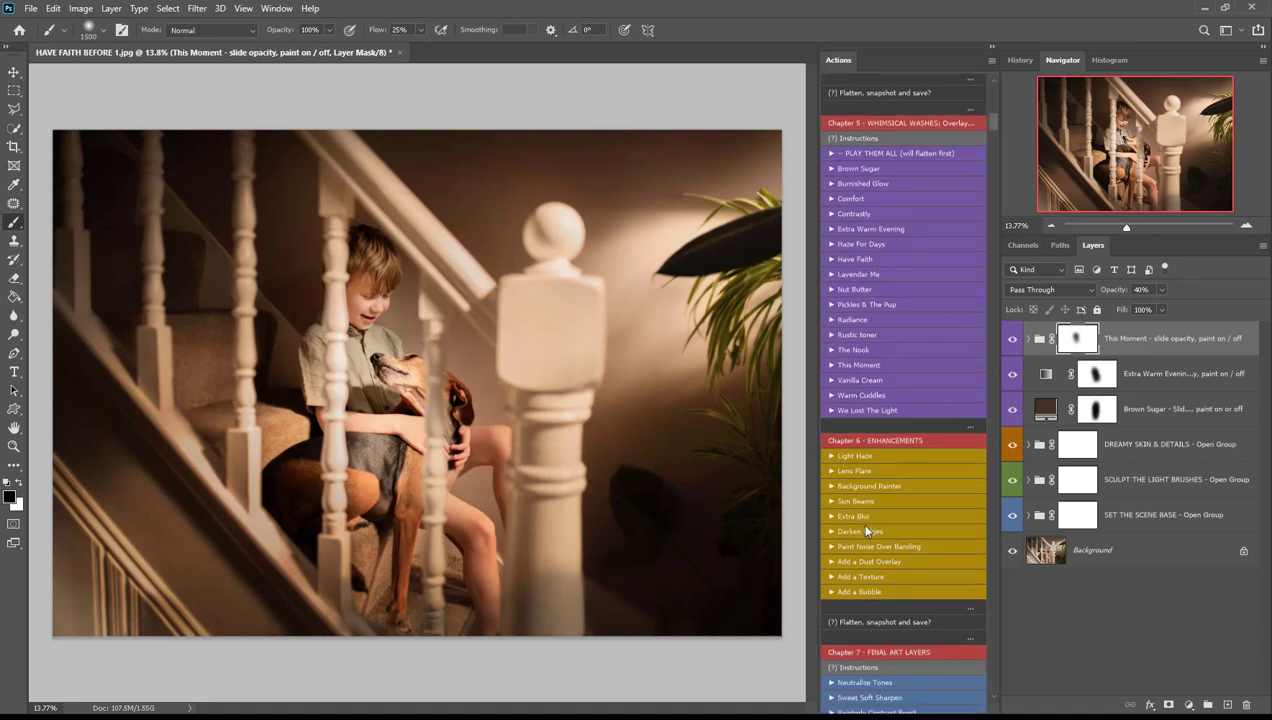
left_click(855, 529)
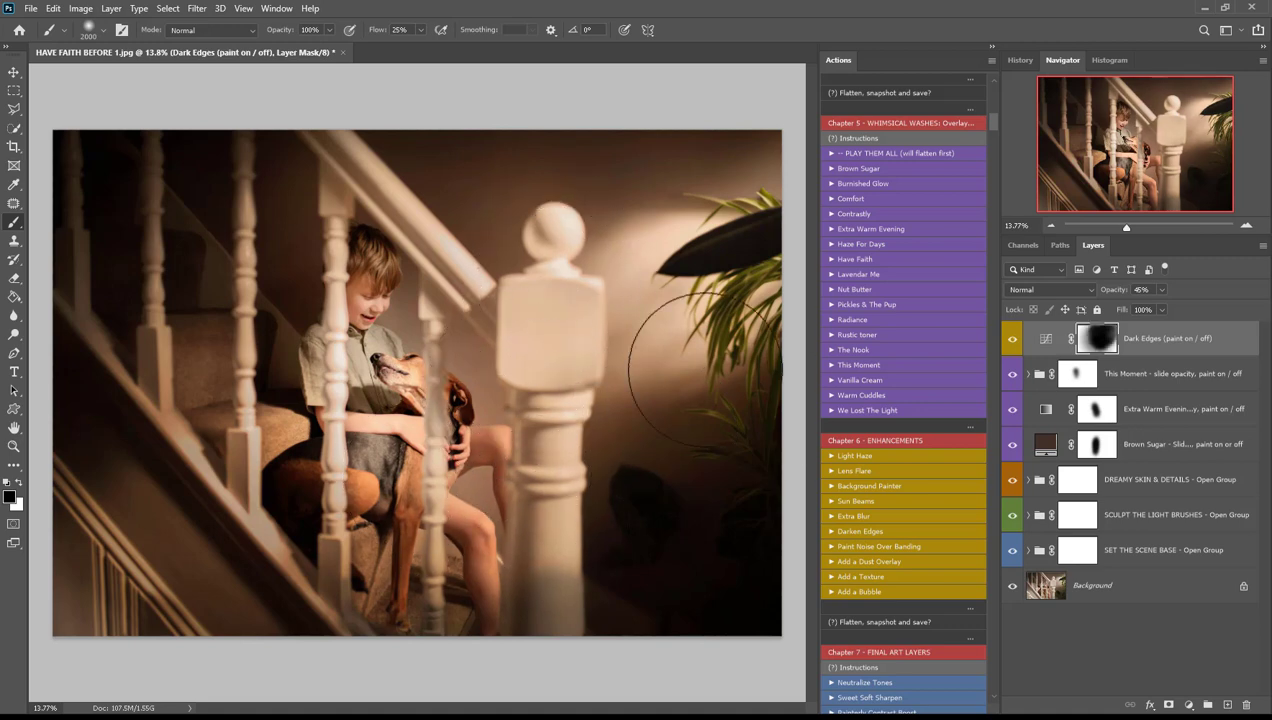
- Run the A Touch of Contrast action from Chapter 7 and mask its effect off the boy and dog
scroll(951, 509, "down", 3)
scroll(957, 515, "down", 4)
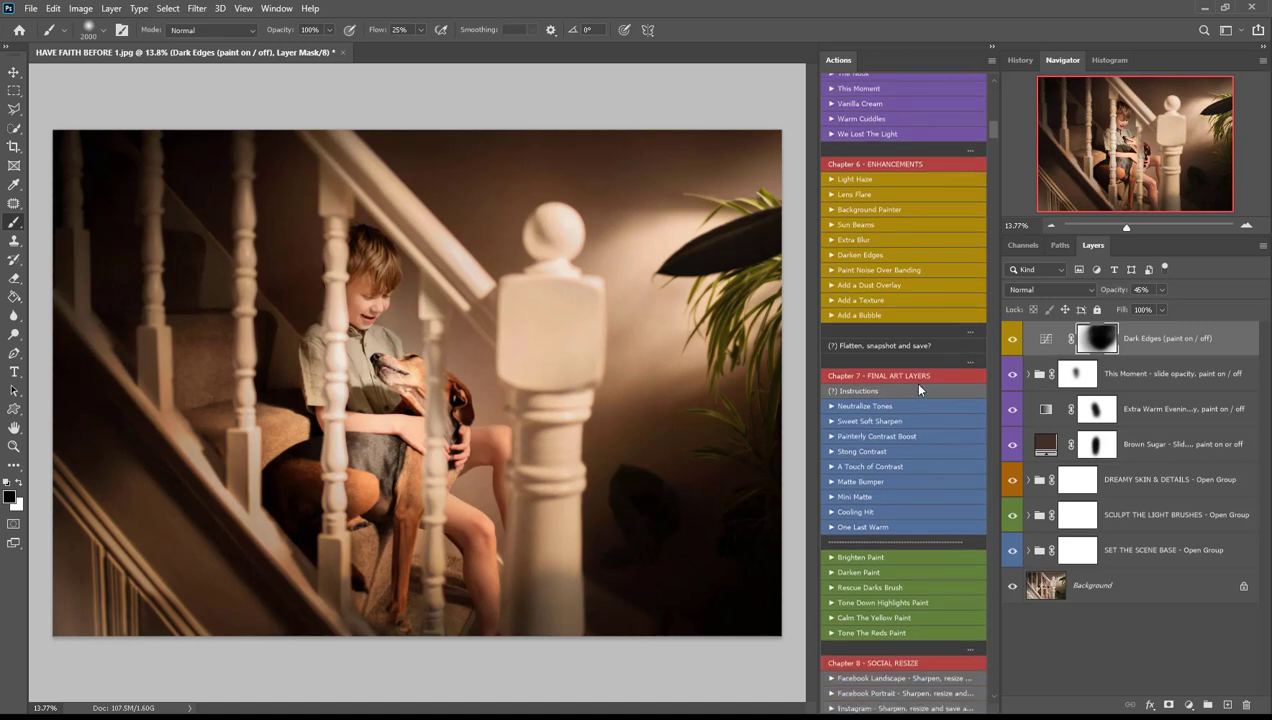
left_click(851, 465)
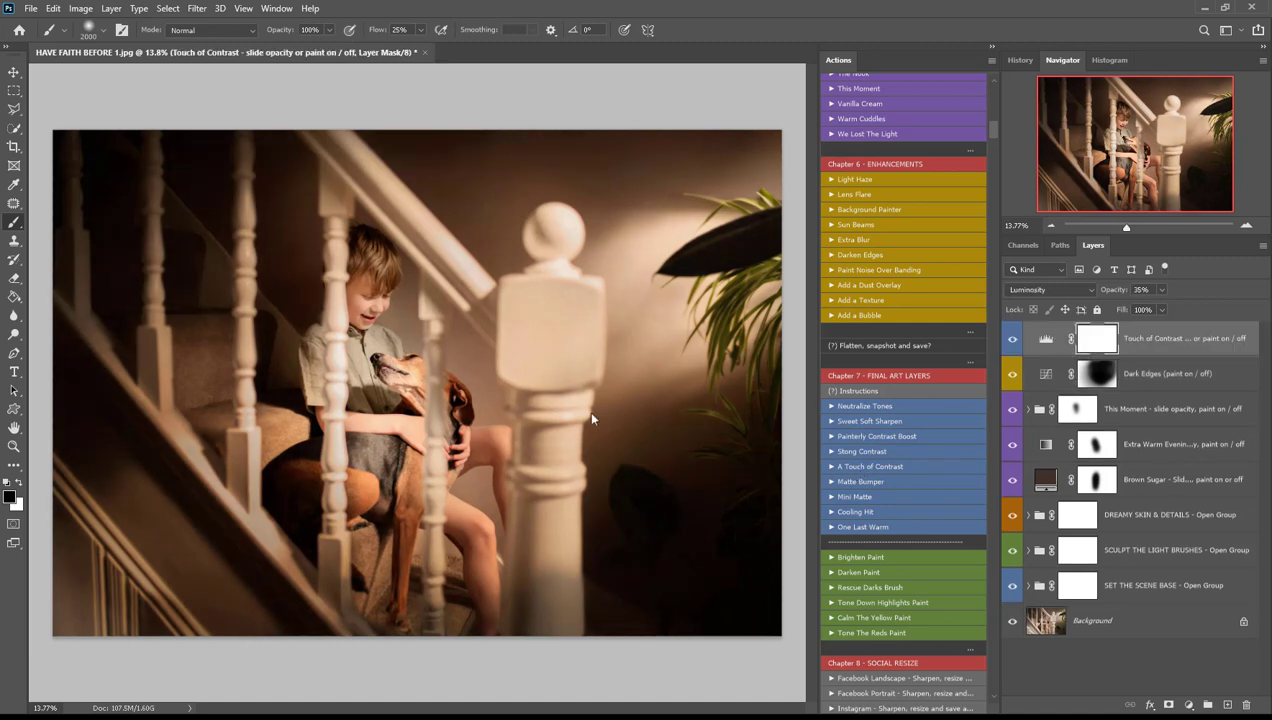
mouse_move(420, 380)
left_mouse_down()
mouse_move(398, 369)
mouse_move(412, 383)
mouse_move(398, 335)
mouse_move(402, 492)
left_mouse_up()
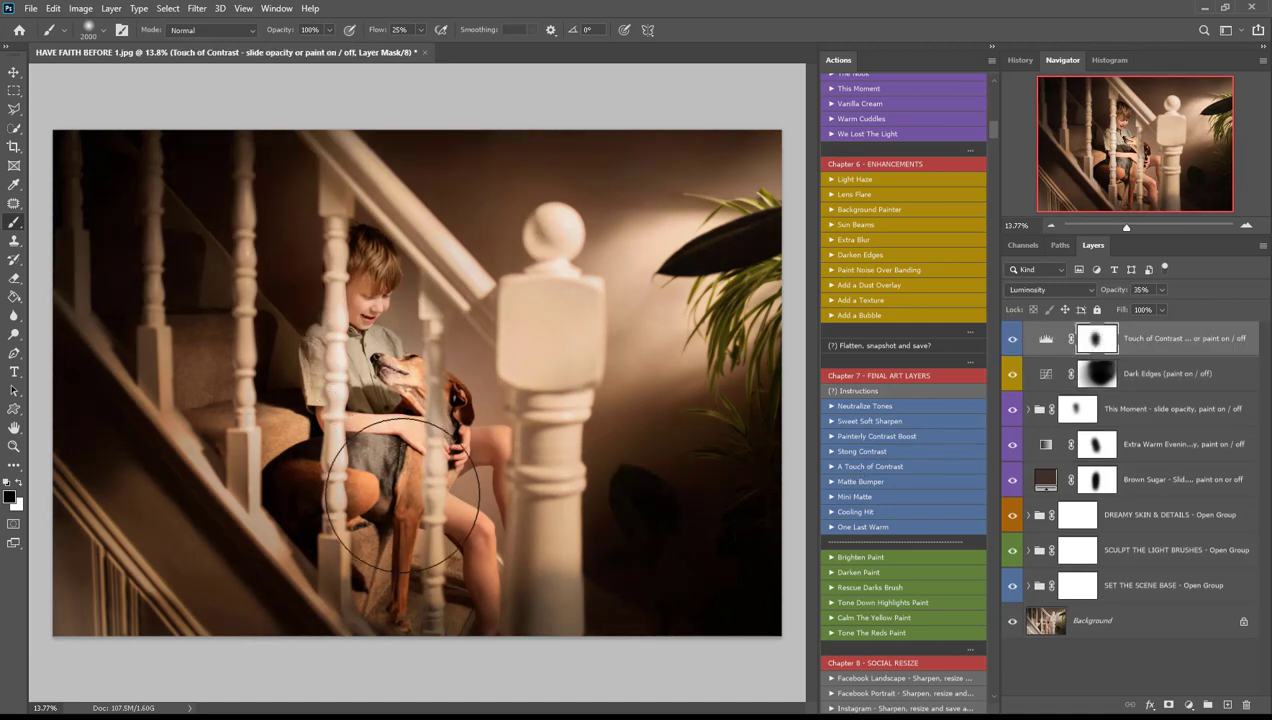
- Run the Tone Down Highlights Paint action and paint it onto the newel post and stair spindles with a 400 px white brush
scroll(904, 484, "down", 3)
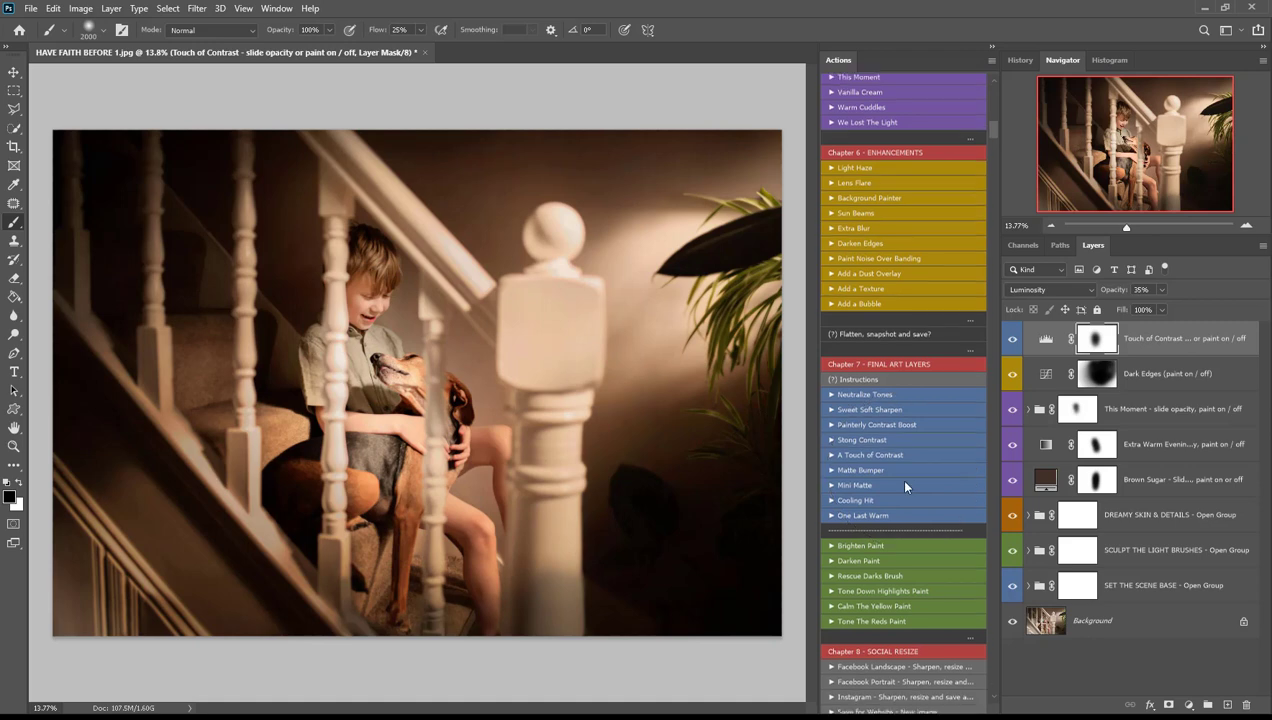
scroll(904, 486, "down", 3)
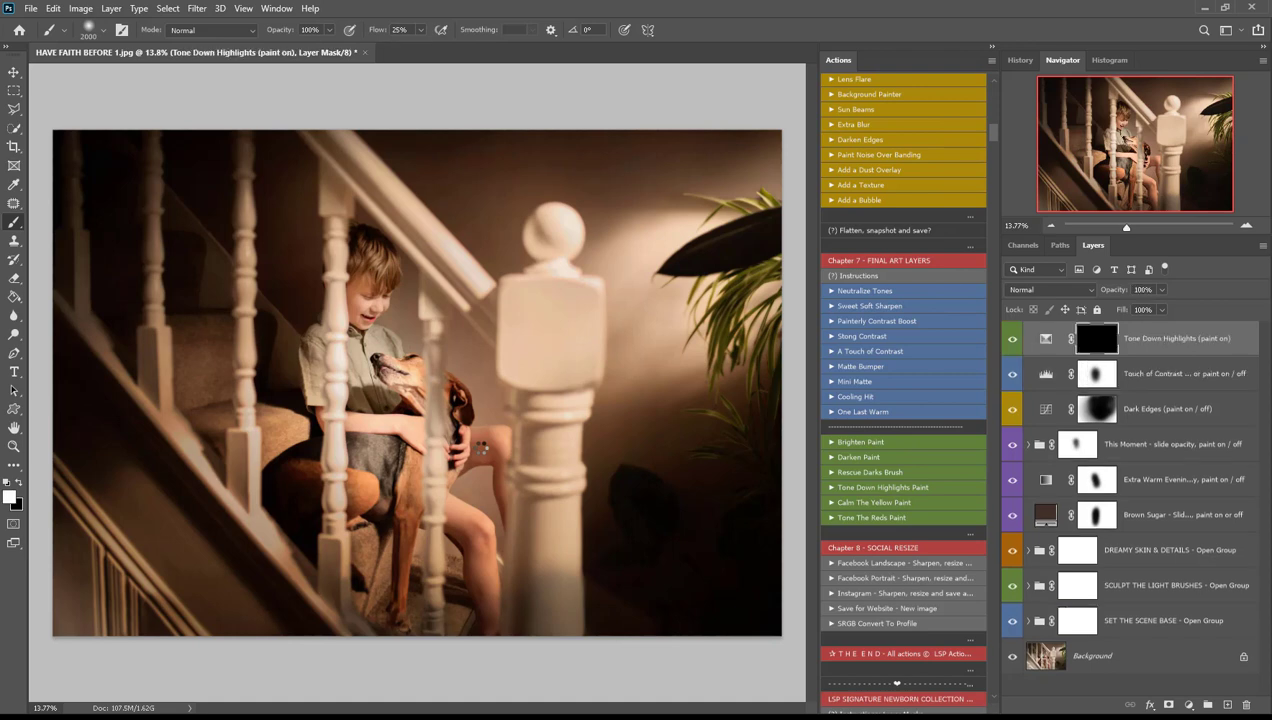
key("bracketleft")
key("bracketleft")
key("bracketleft")
key("bracketleft")
key("bracketleft")
key("bracketleft")
key("bracketleft")
key("bracketleft")
key("bracketleft")
key("bracketleft")
key("bracketleft")
key("bracketleft")
left_click_drag(508, 311, 565, 235)
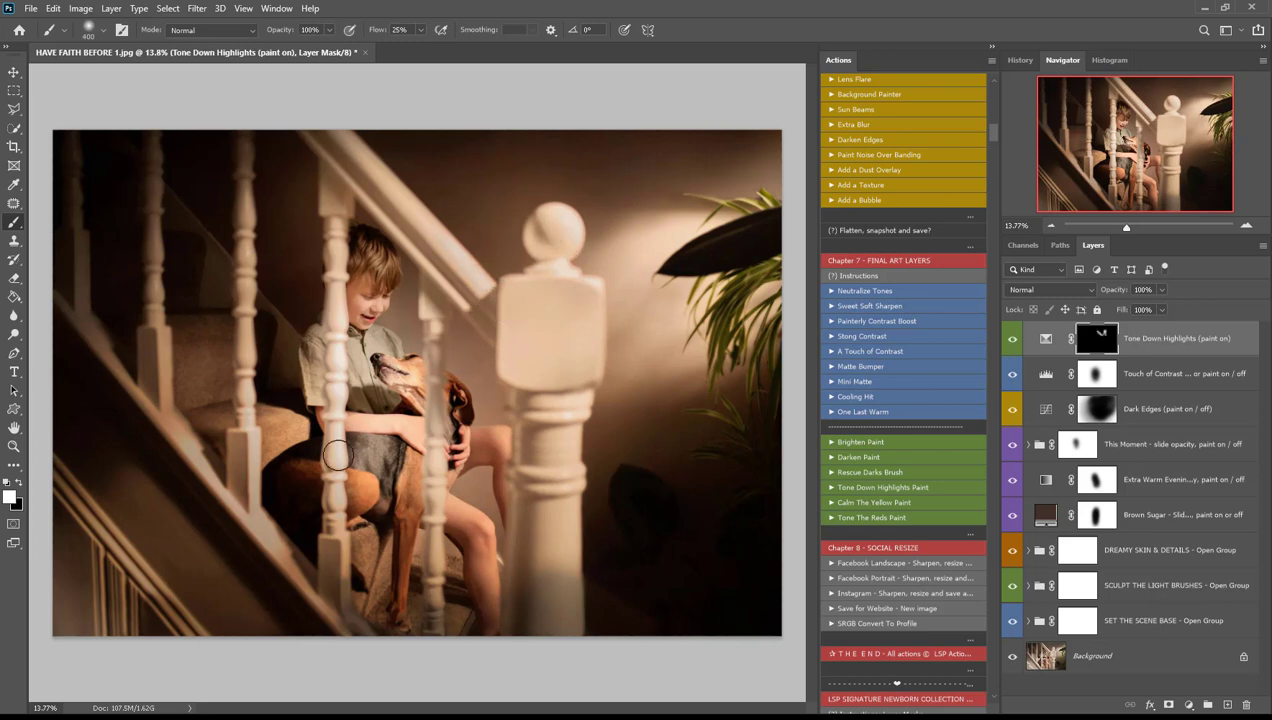
left_click_drag(339, 374, 344, 553)
left_click_drag(425, 321, 413, 549)
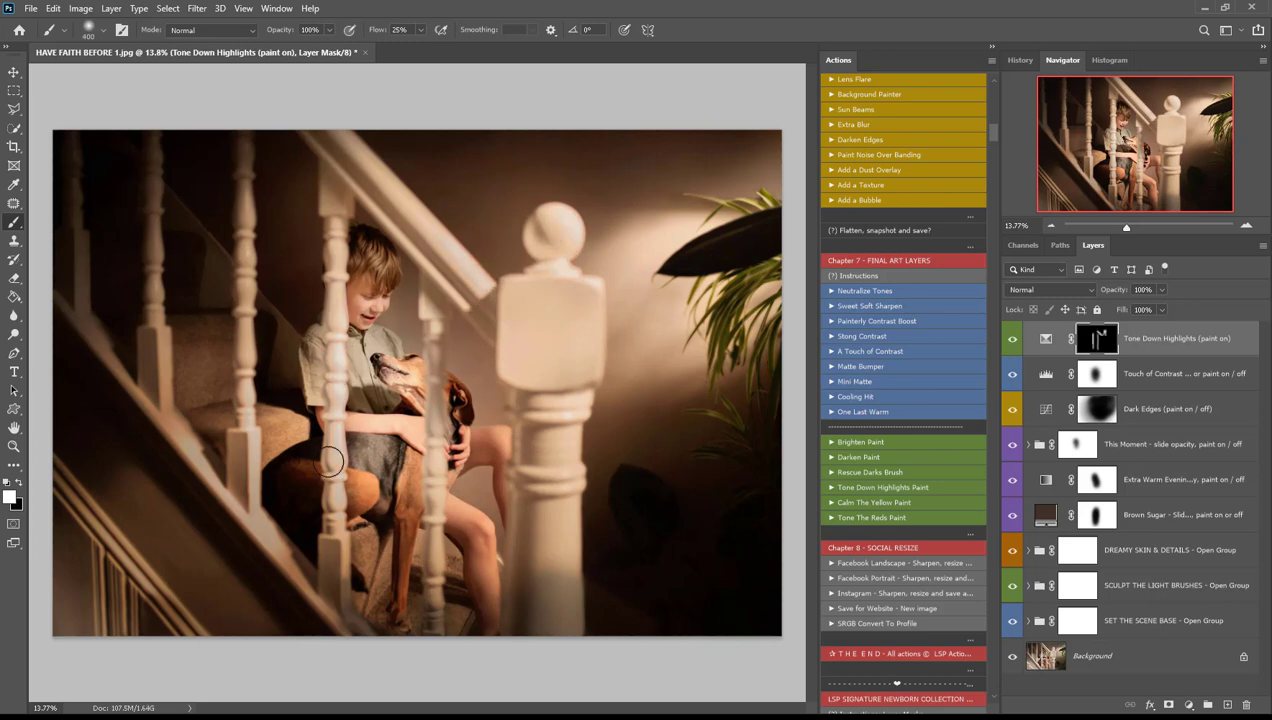
left_click_drag(246, 345, 246, 488)
- Run the Extra Blur action at a 15-pixel radius, paint the blur over the spindles, and mask it off the boy's sleeve
scroll(888, 249, "up", 3)
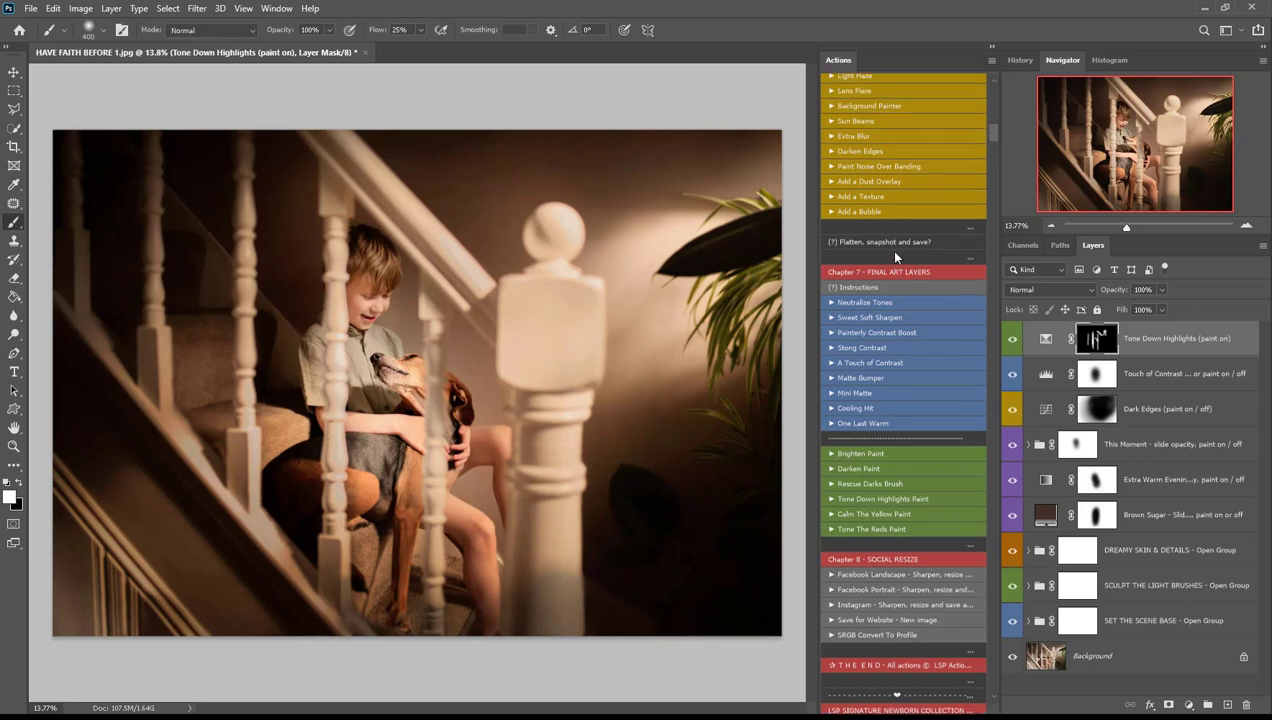
left_click(866, 187)
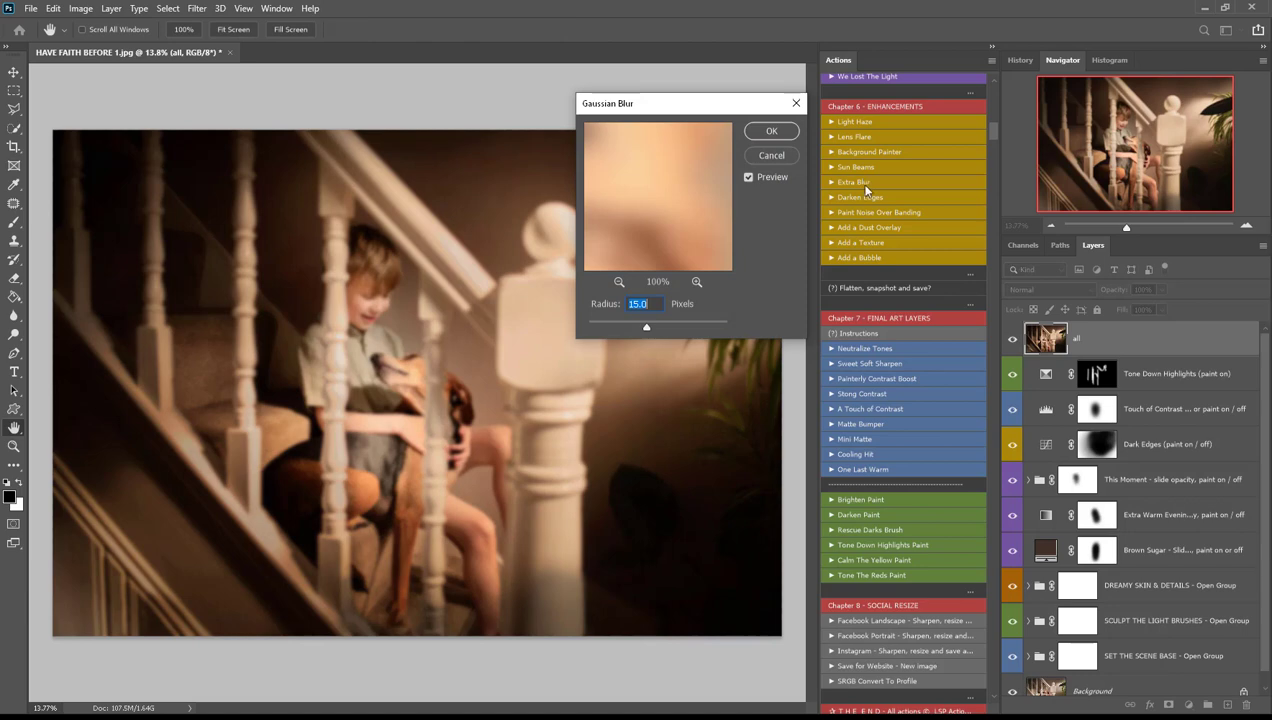
left_click(764, 137)
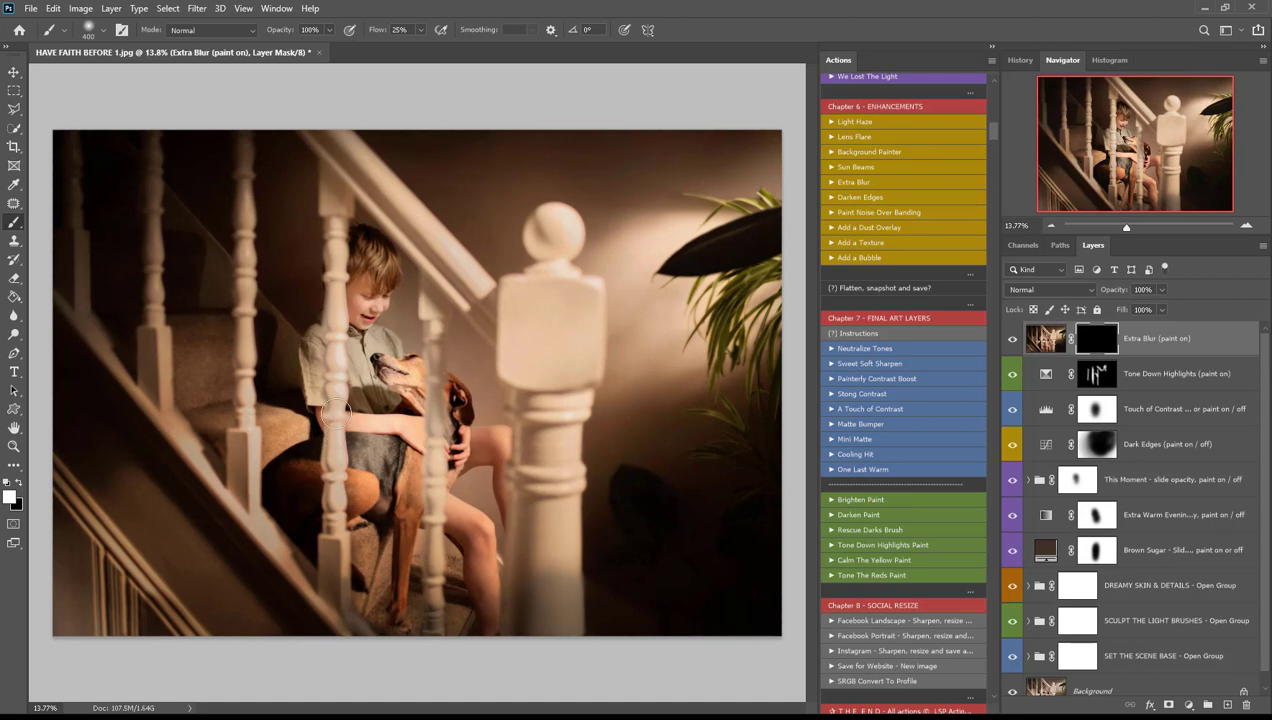
mouse_move(418, 548)
left_mouse_down()
mouse_move(444, 442)
mouse_move(441, 314)
left_mouse_up()
left_click_drag(334, 545, 329, 178)
key("x")
left_click_drag(318, 330, 311, 385)
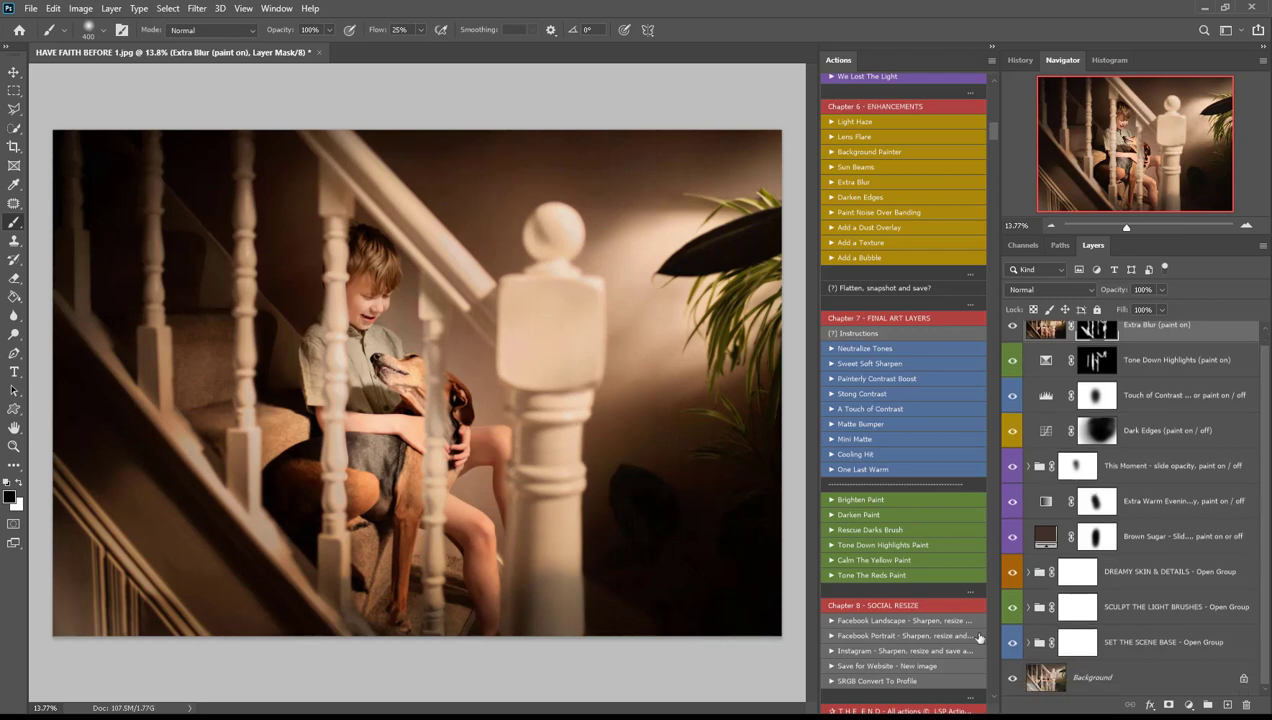
- Show only the Background, restore the SET THE SCENE BASE and SCULPT THE LIGHT BRUSHES groups one by one, and inspect the latter's layers
left_click(1012, 691, "alt")
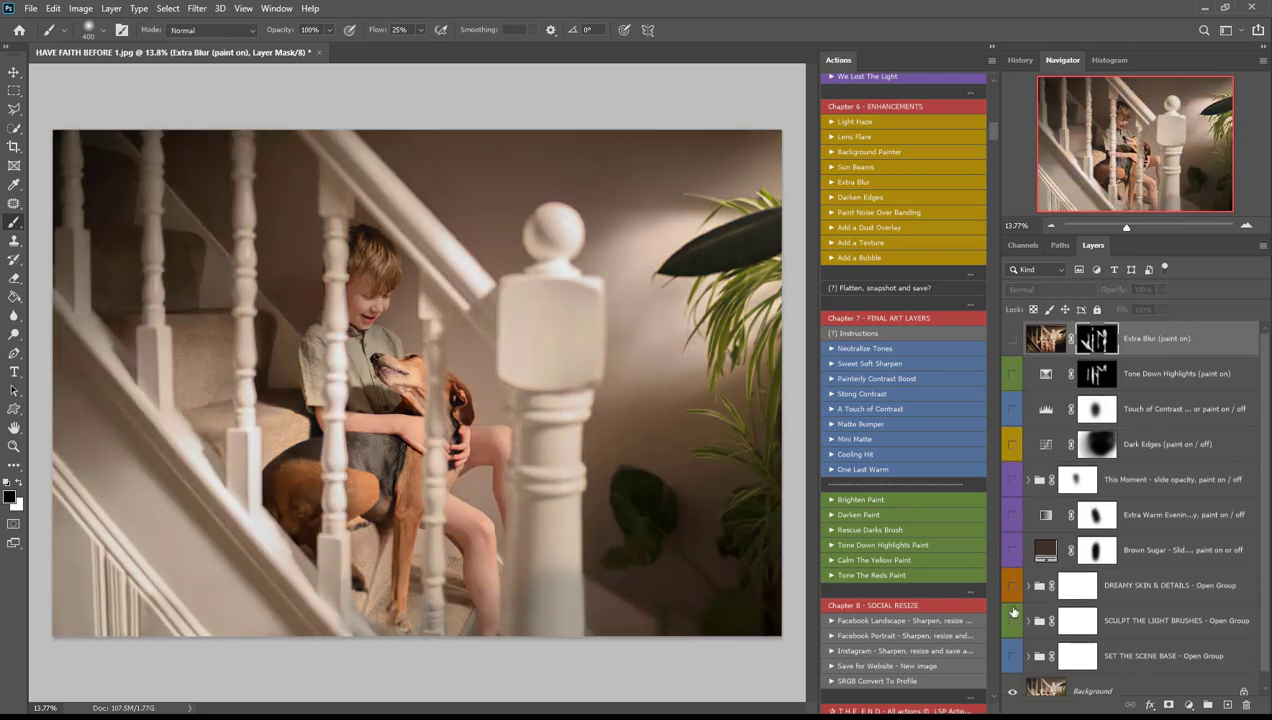
left_click(1012, 658)
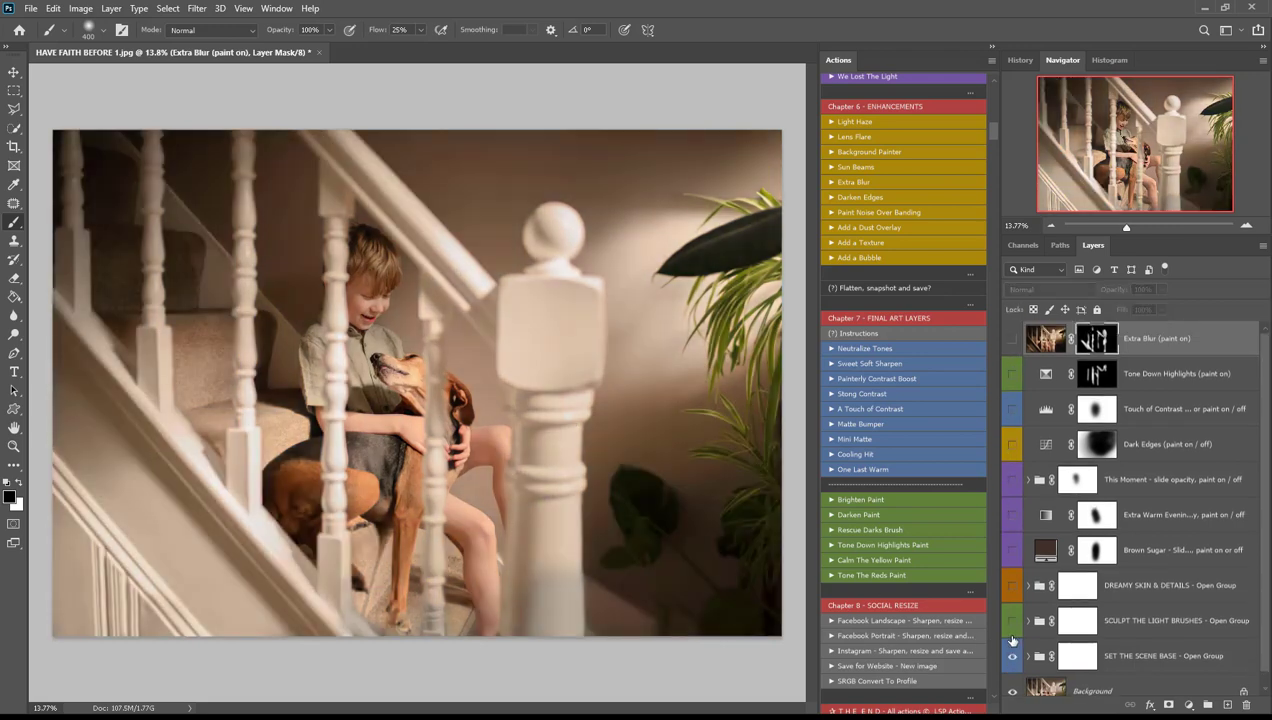
scroll(941, 284, "up", 10)
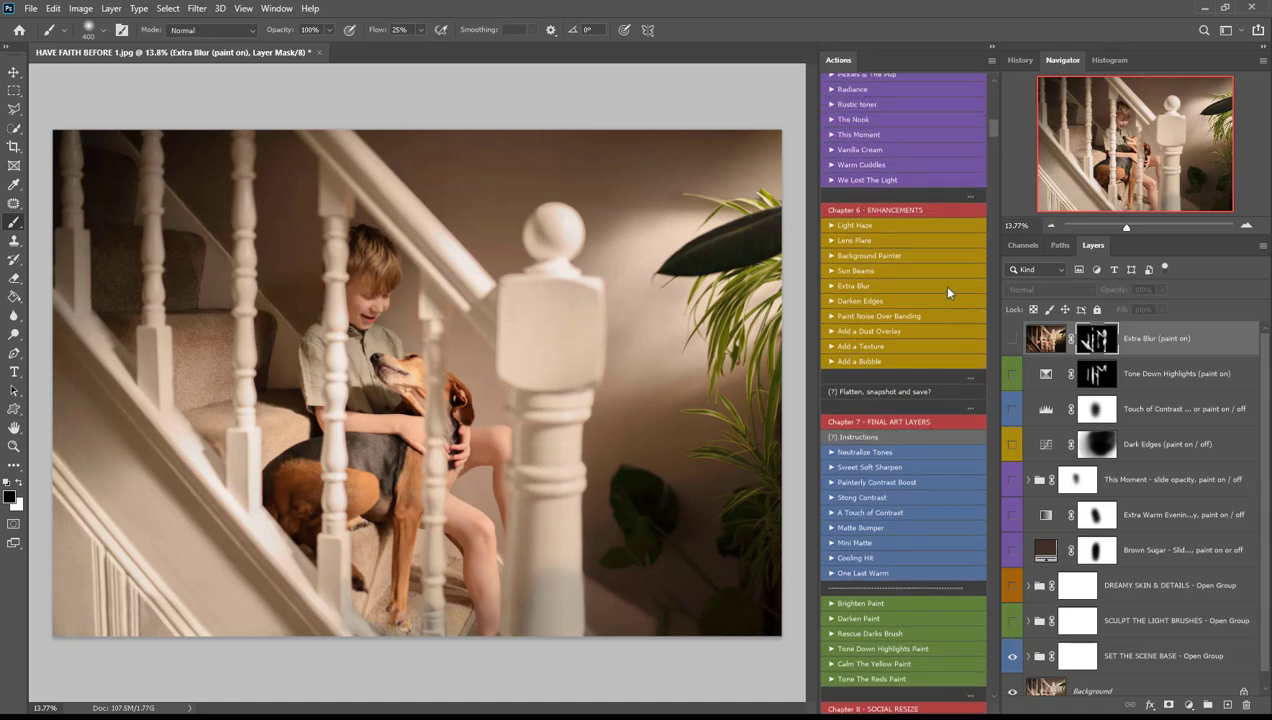
scroll(946, 284, "up", 10)
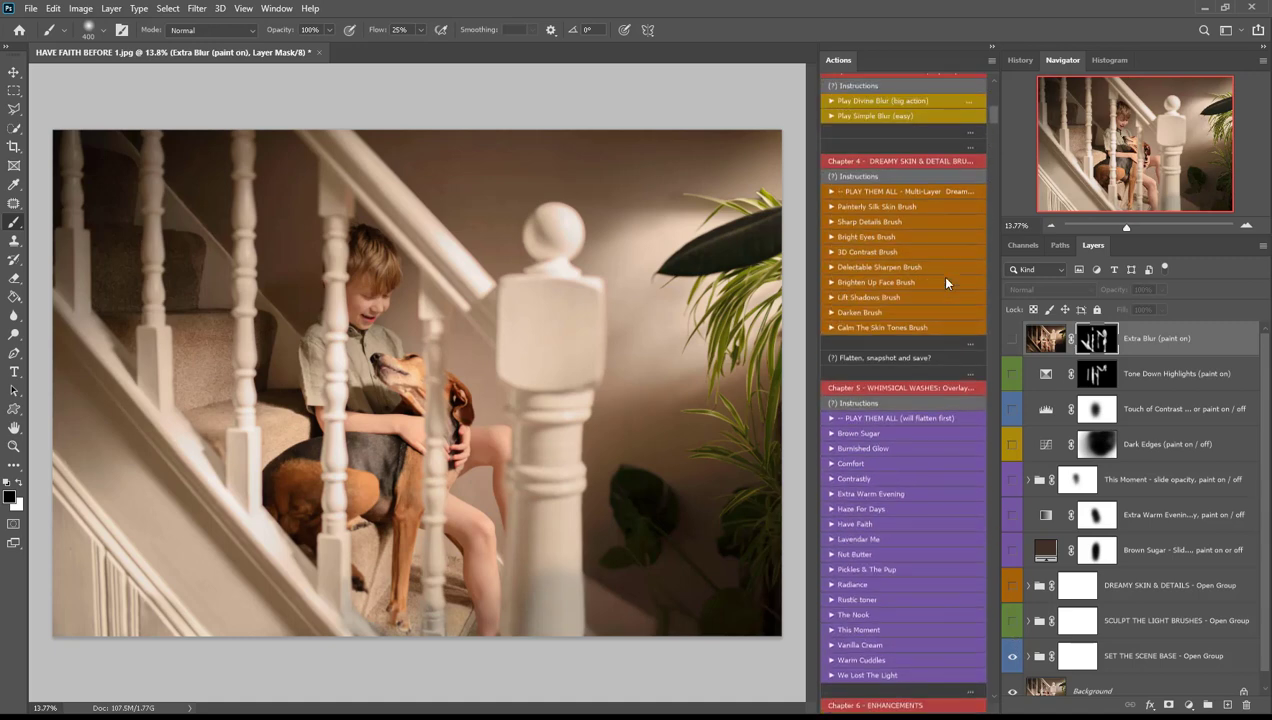
scroll(946, 284, "up", 4)
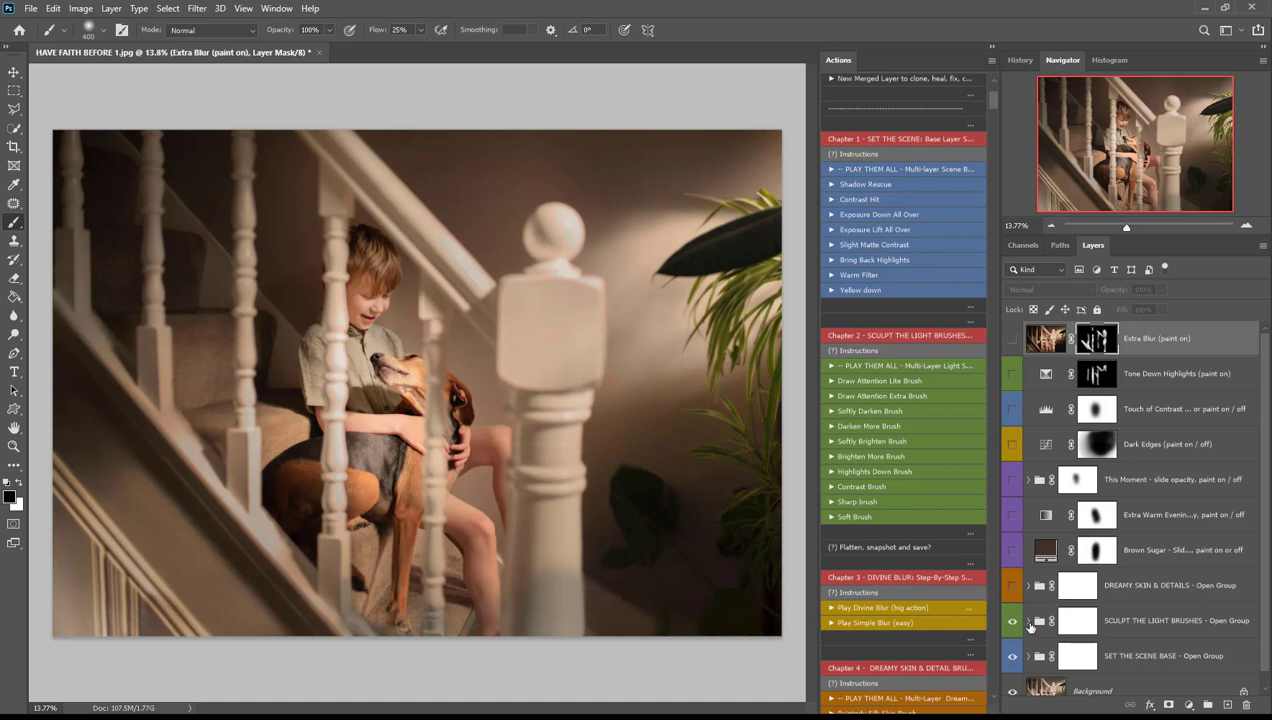
left_click(1029, 622)
scroll(1030, 626, "down", 5)
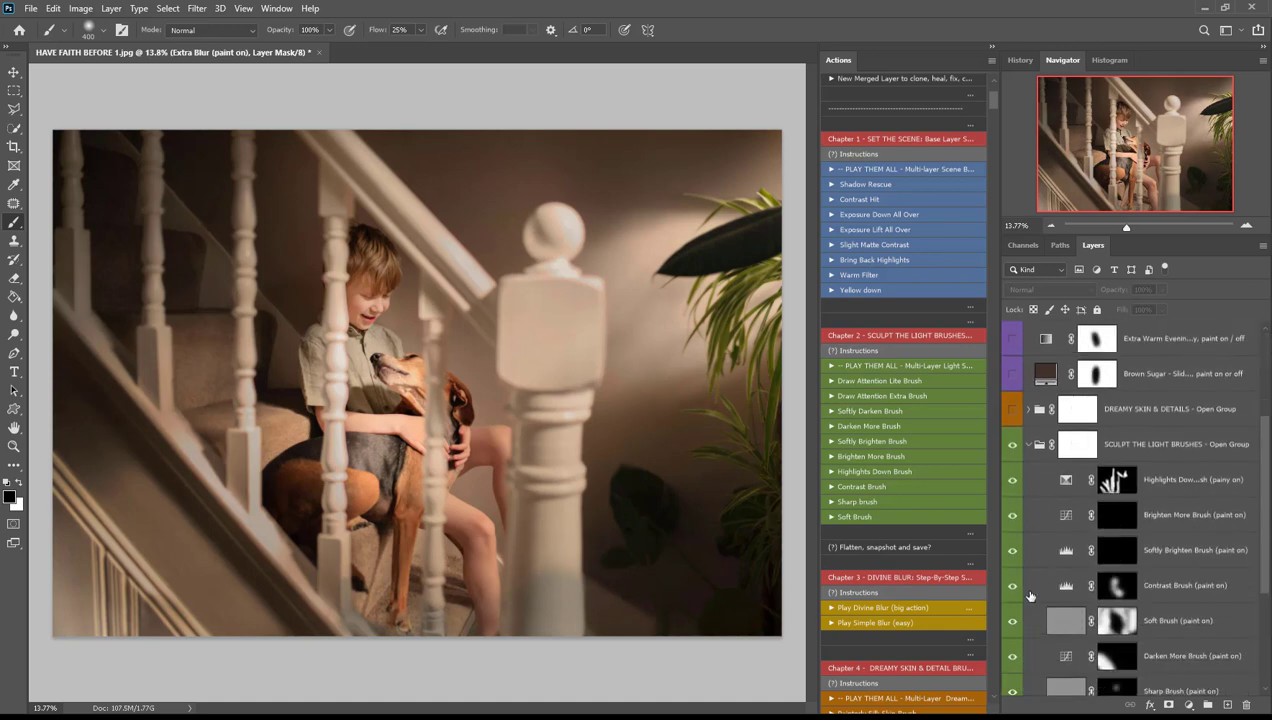
left_click(1029, 445)
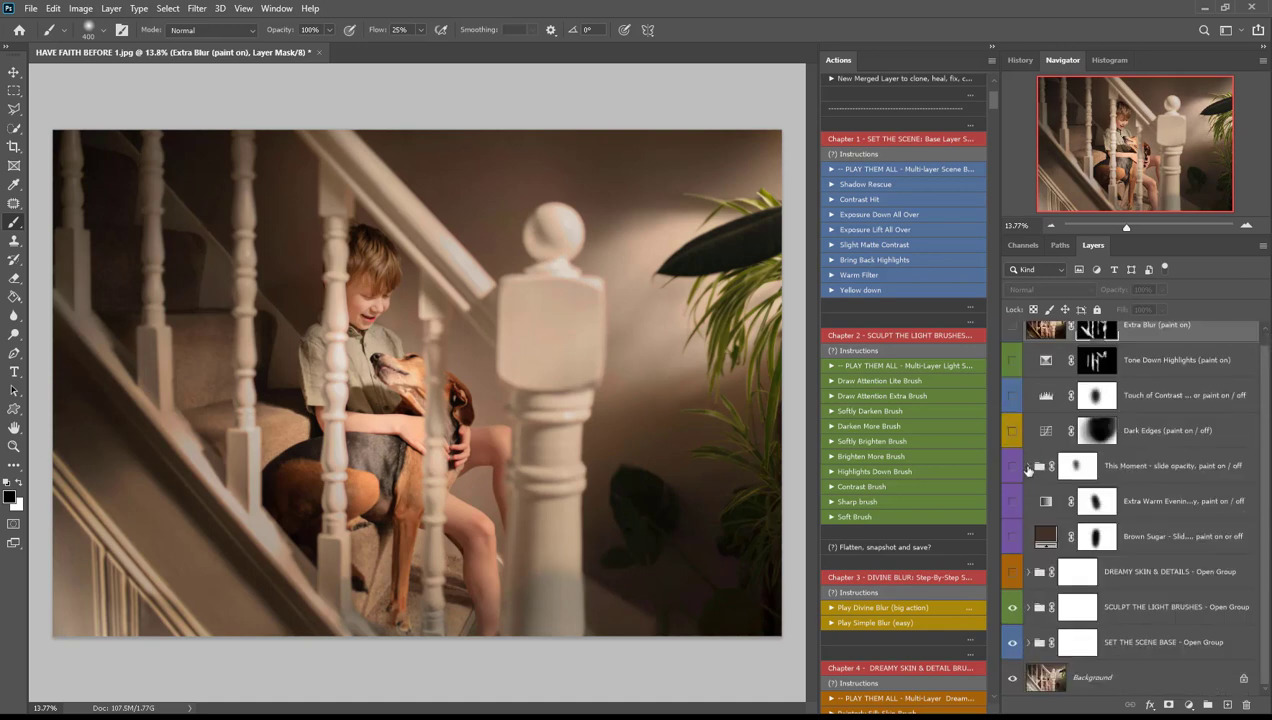
- Toggle the DREAMY SKIN & DETAILS group to review its effect, leave it visible, and inspect its layers
left_click(1013, 573)
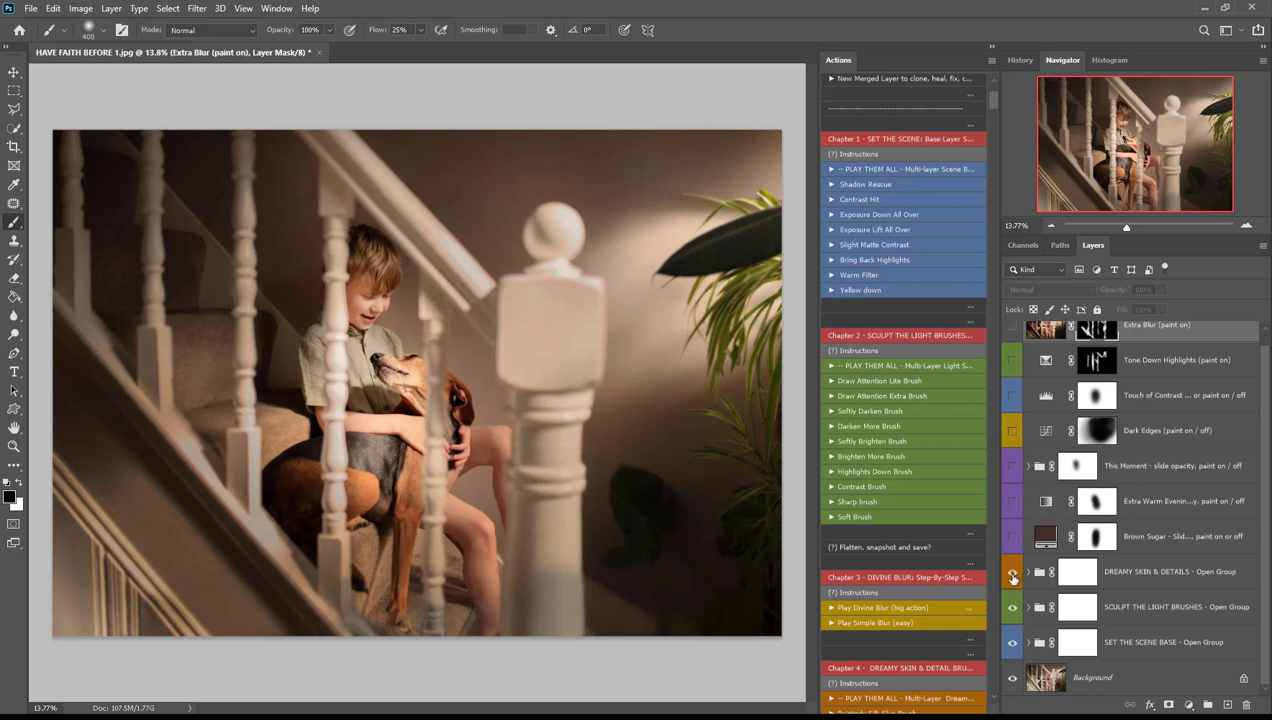
left_click(1013, 575)
left_click(1014, 576)
left_click(1028, 572)
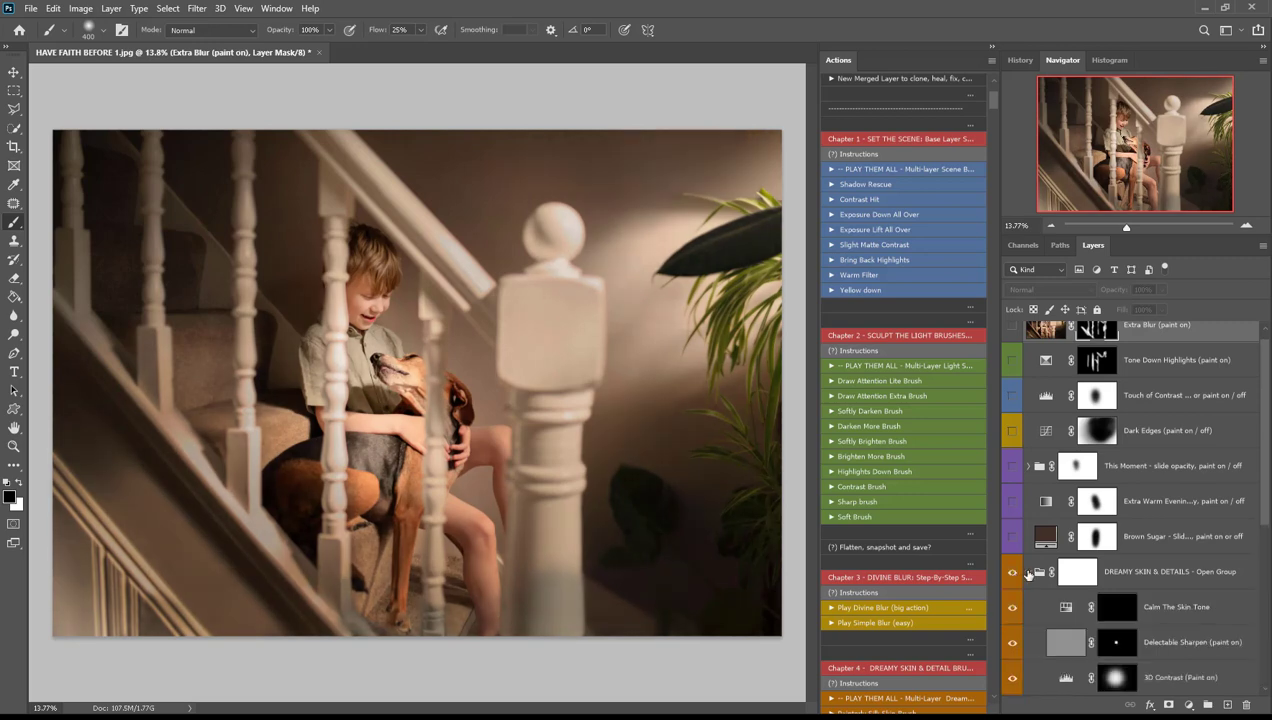
left_click(1028, 572)
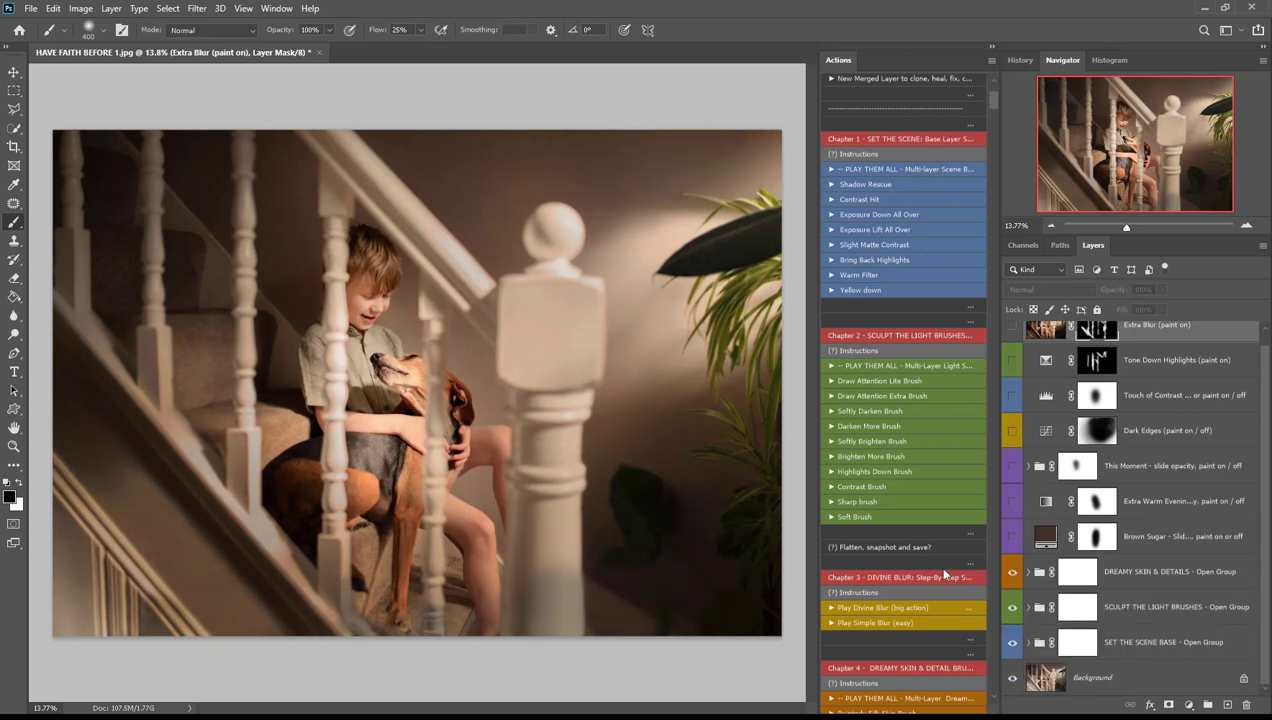
scroll(912, 573, "down", 1)
scroll(912, 573, "down", 12)
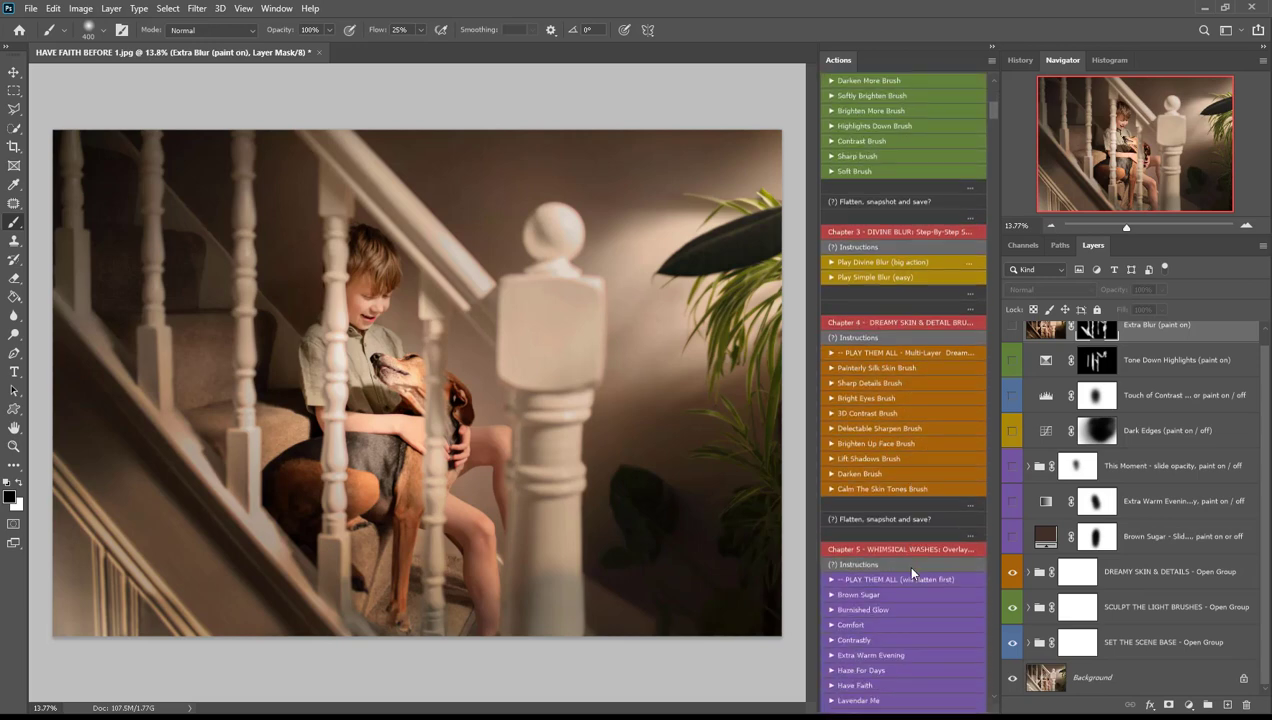
- Turn the Brown Sugar, Extra Warm Evening and This Moment layers back on one by one to review the color washes
scroll(912, 573, "down", 1)
left_click(1012, 536)
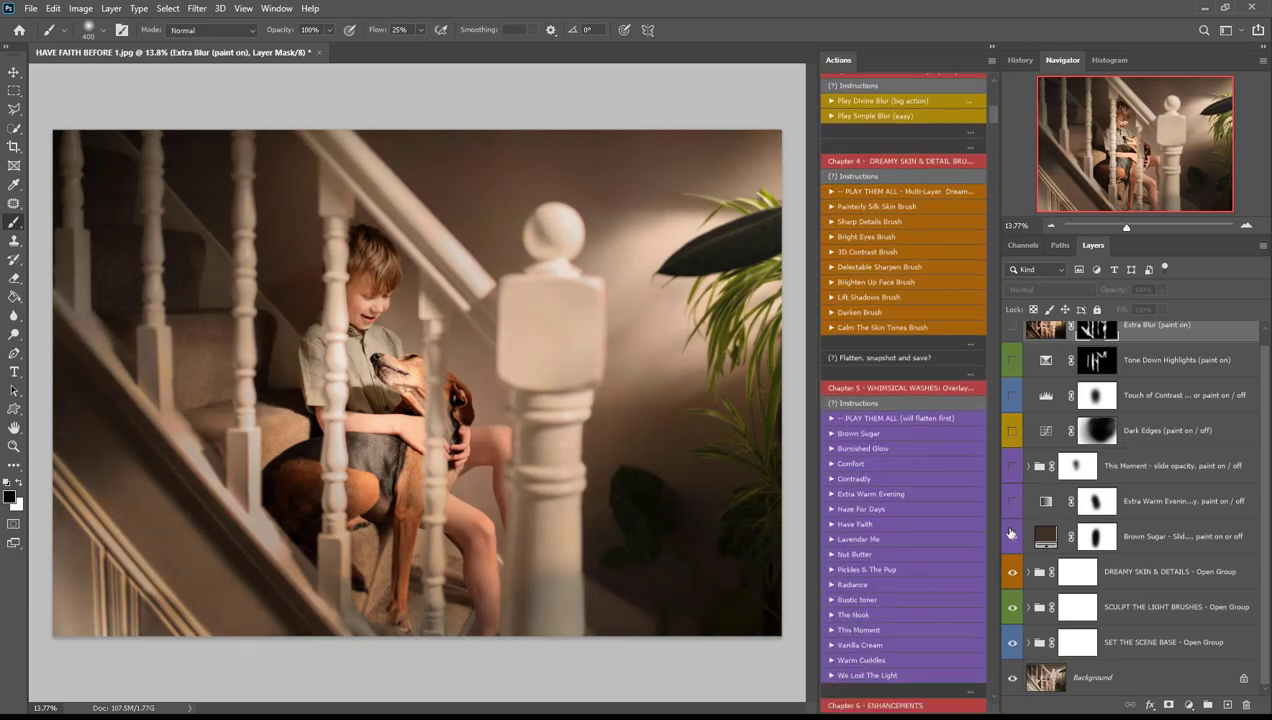
left_click(1012, 501)
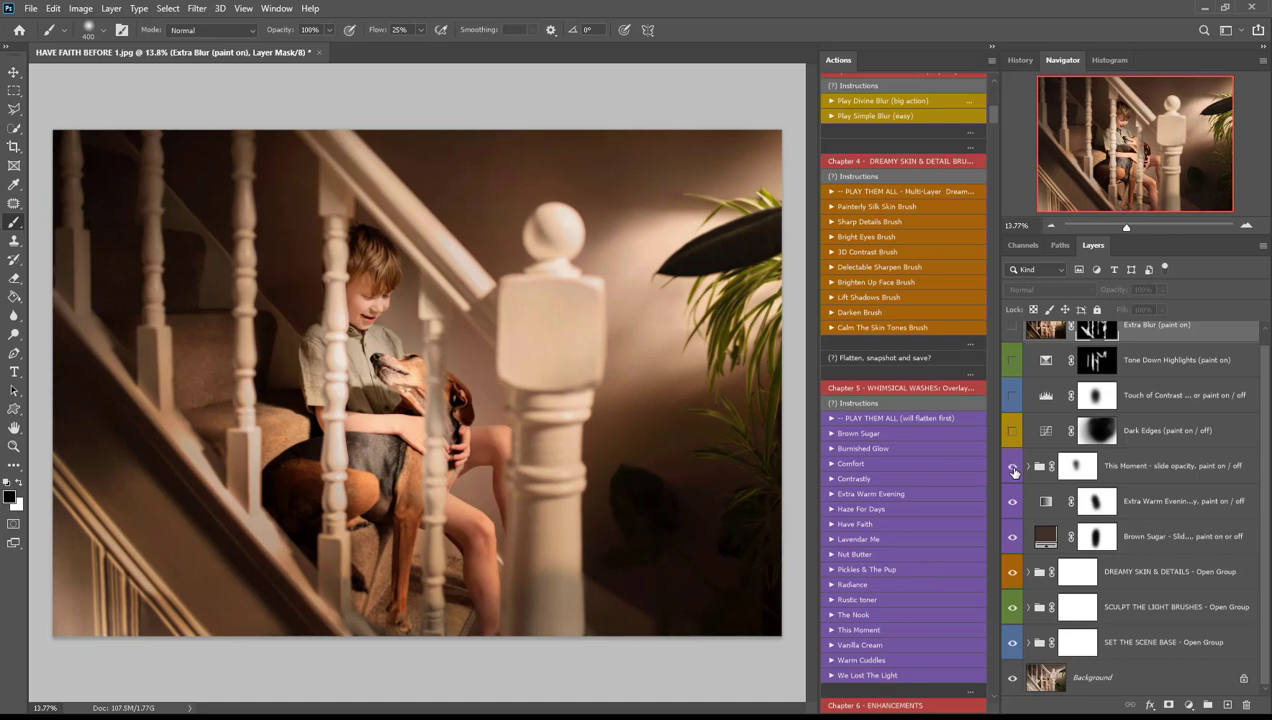
left_click(1012, 467)
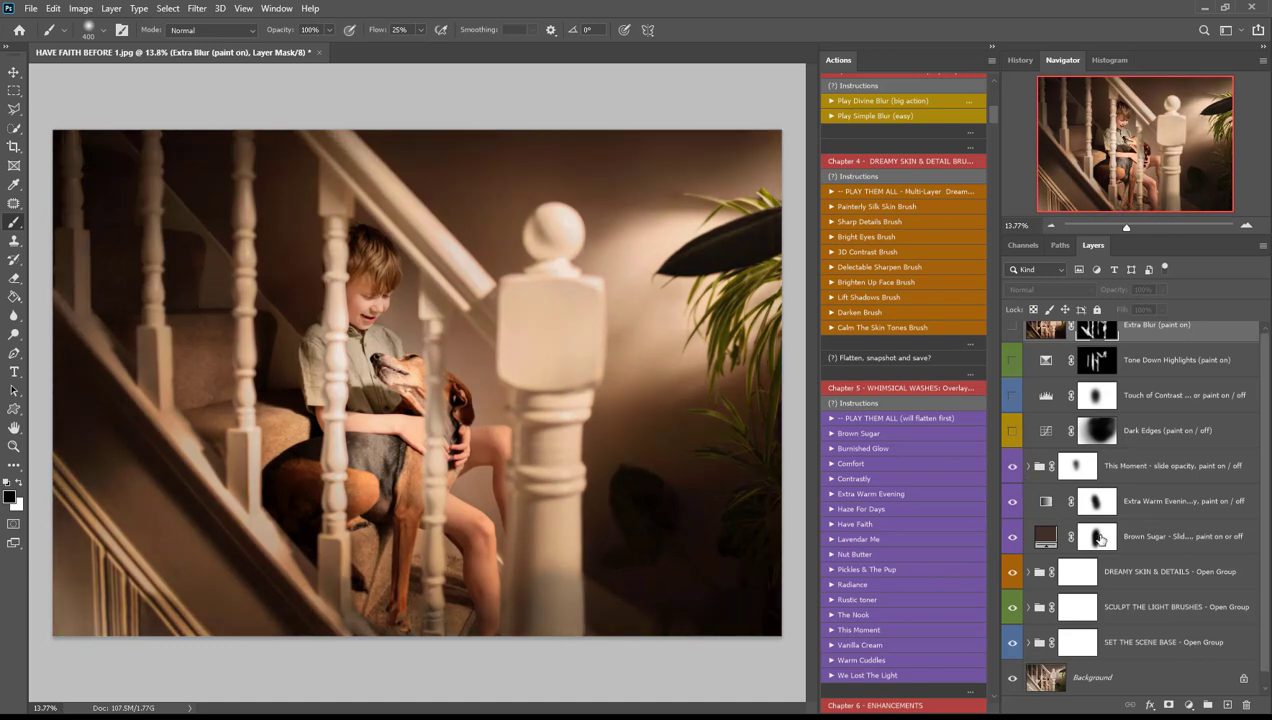
- Turn the Dark Edges, Touch of Contrast, Tone Down Highlights and Extra Blur layers back on one by one to review the finishing effects
scroll(1100, 540, "up", 1)
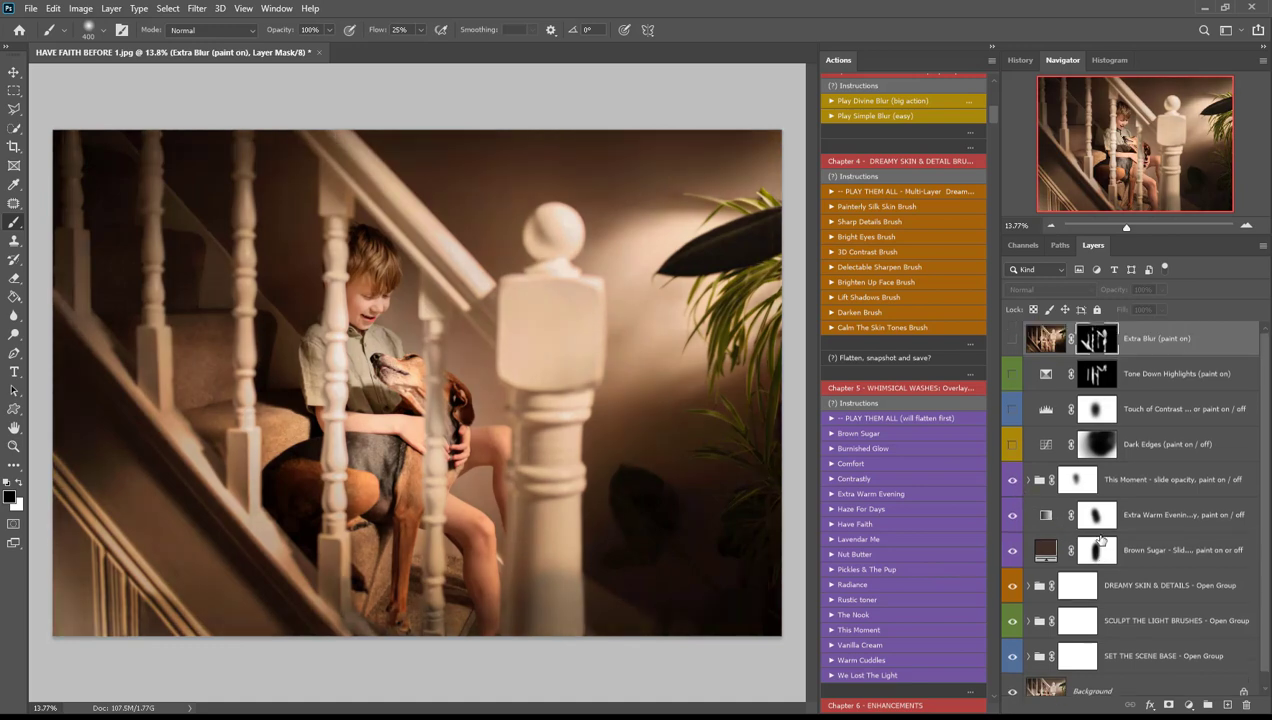
left_click(1011, 447)
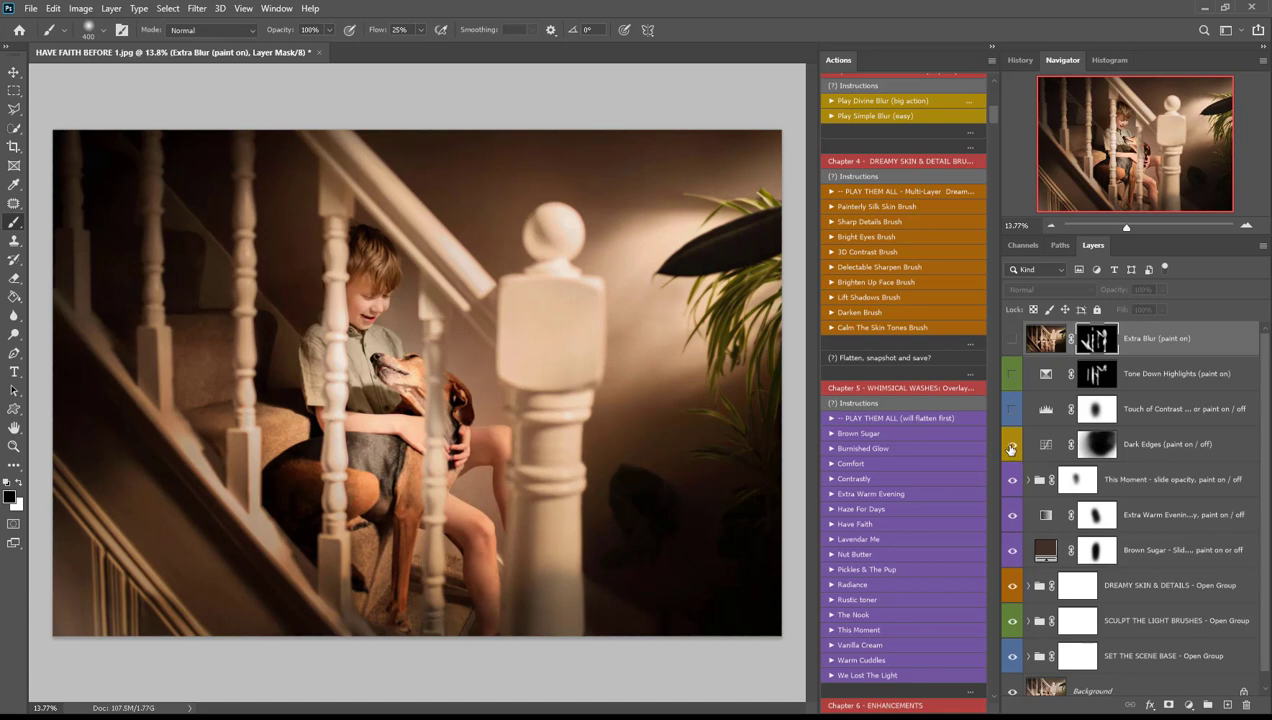
left_click(1012, 409)
left_click(1012, 375)
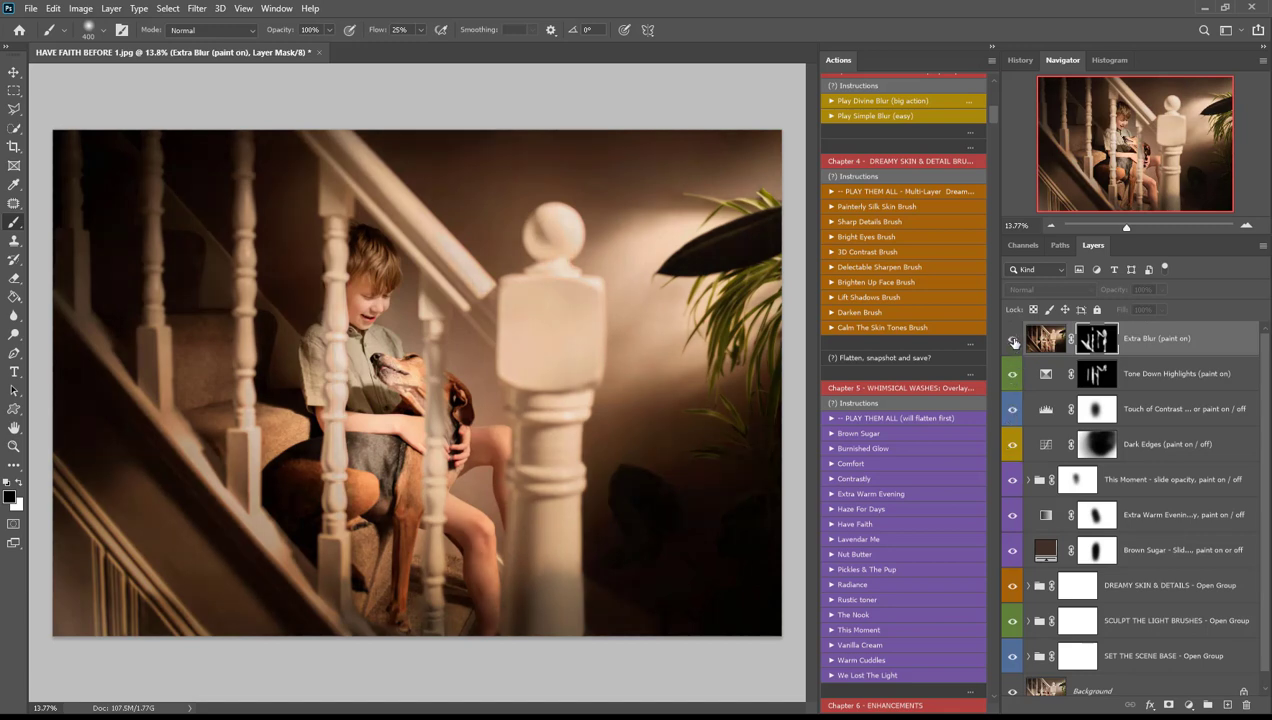
left_click(1013, 341)
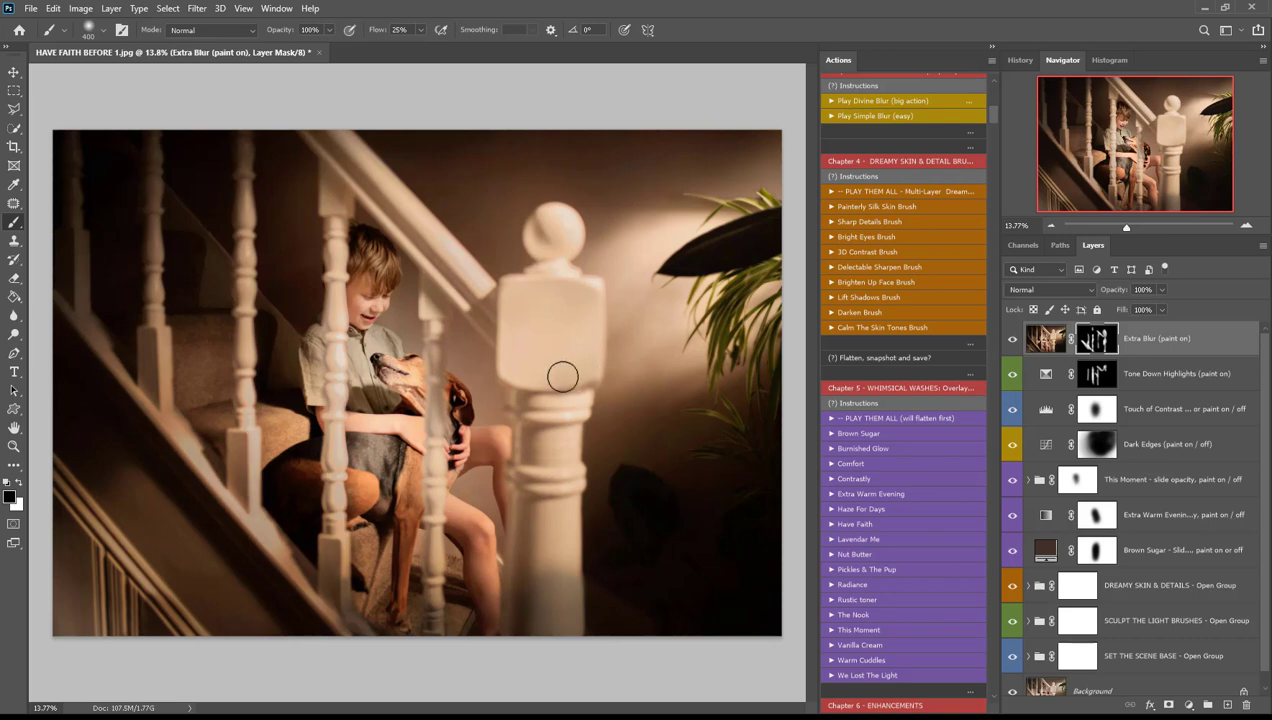
- Compare the finished edit with the original by toggling the edit layers, return to the start of the action list, and minimize the window
scroll(913, 588, "down", 2)
left_click_drag(1013, 647, 1006, 336)
scroll(925, 303, "up", 4)
left_click_drag(992, 106, 992, 95)
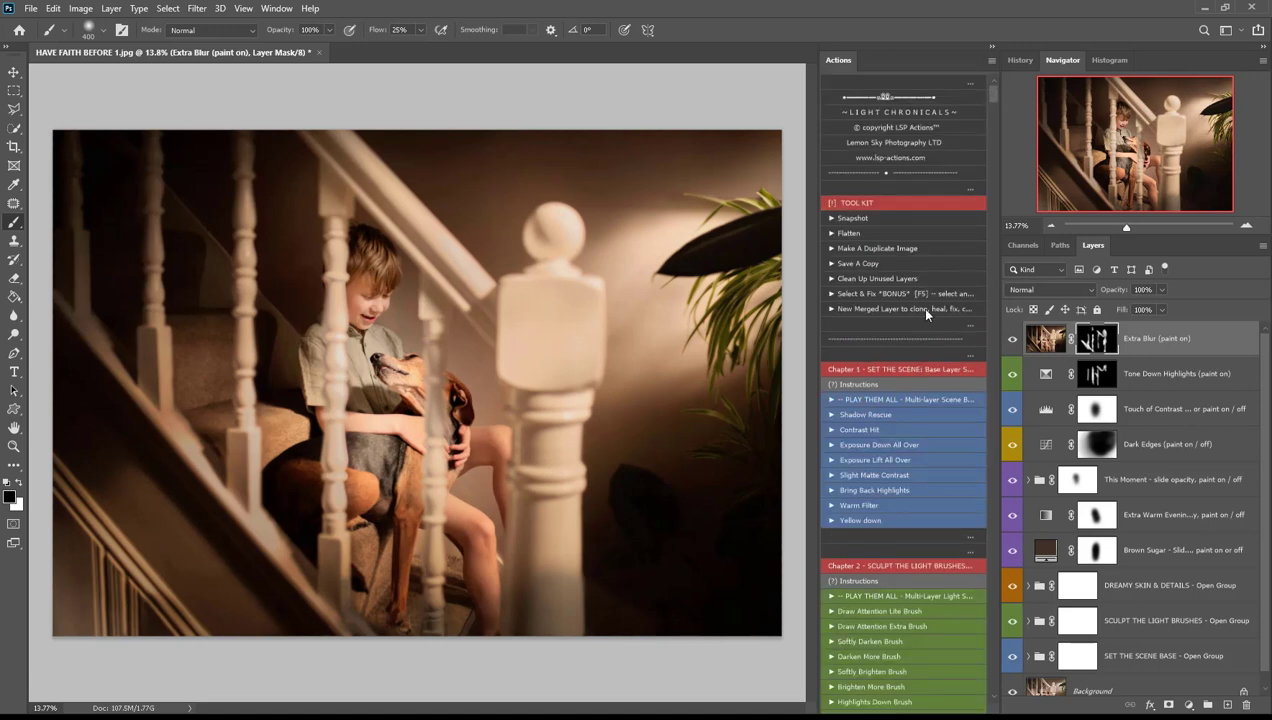
left_click(1204, 12)
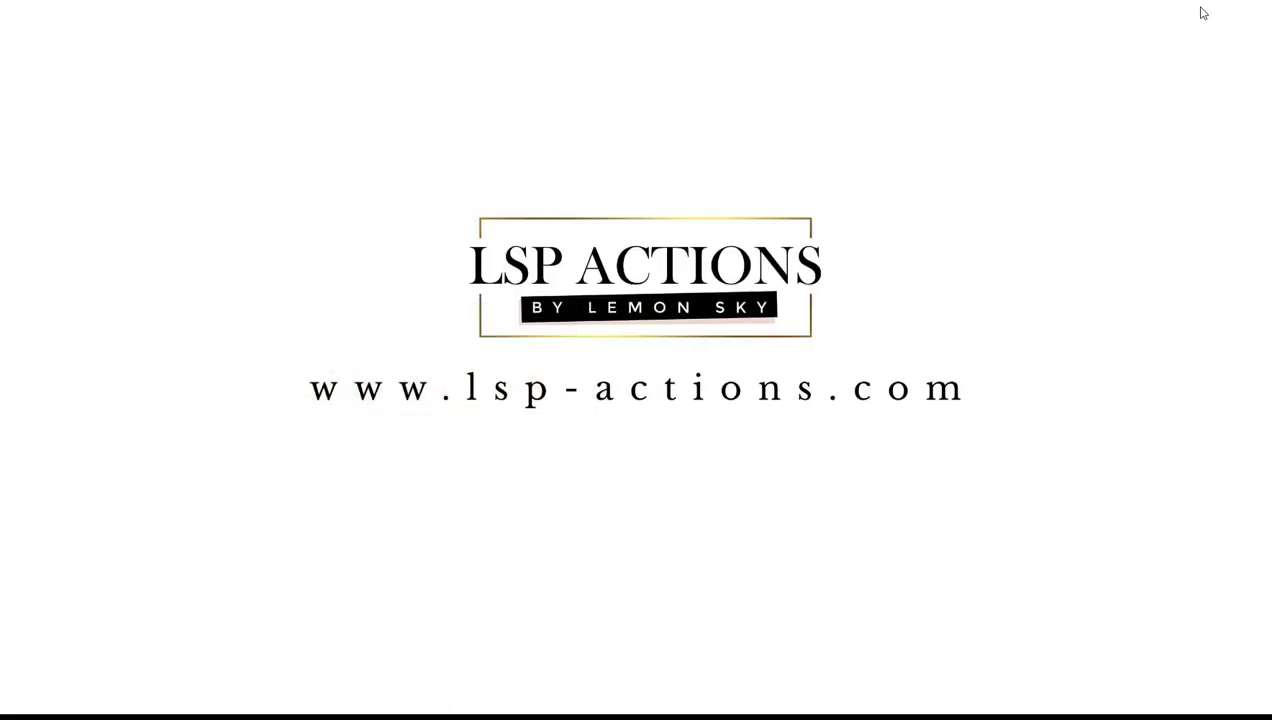